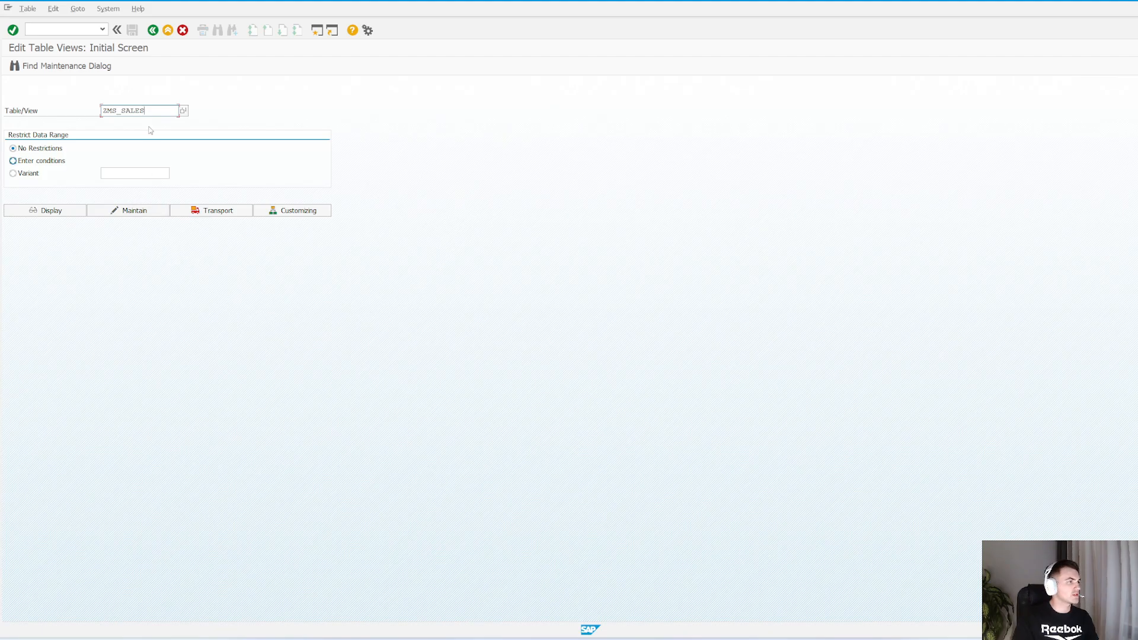
Open table ZMS_SALES for maintenance with no data range restrictions
double_click(154, 111)
click(160, 113)
click(119, 211)
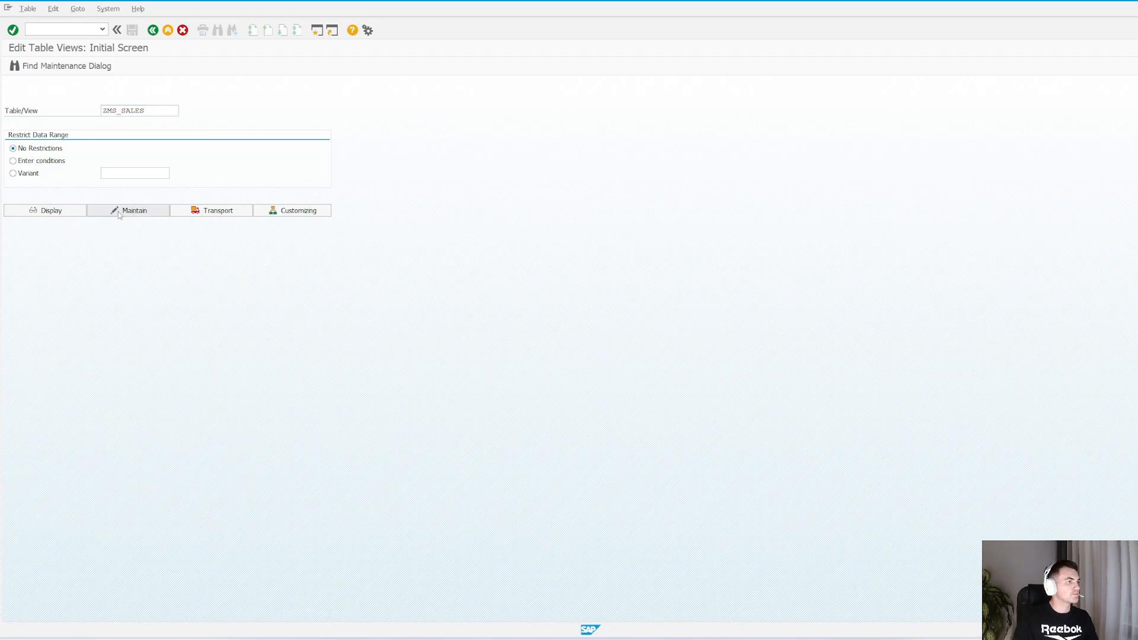
click(193, 111)
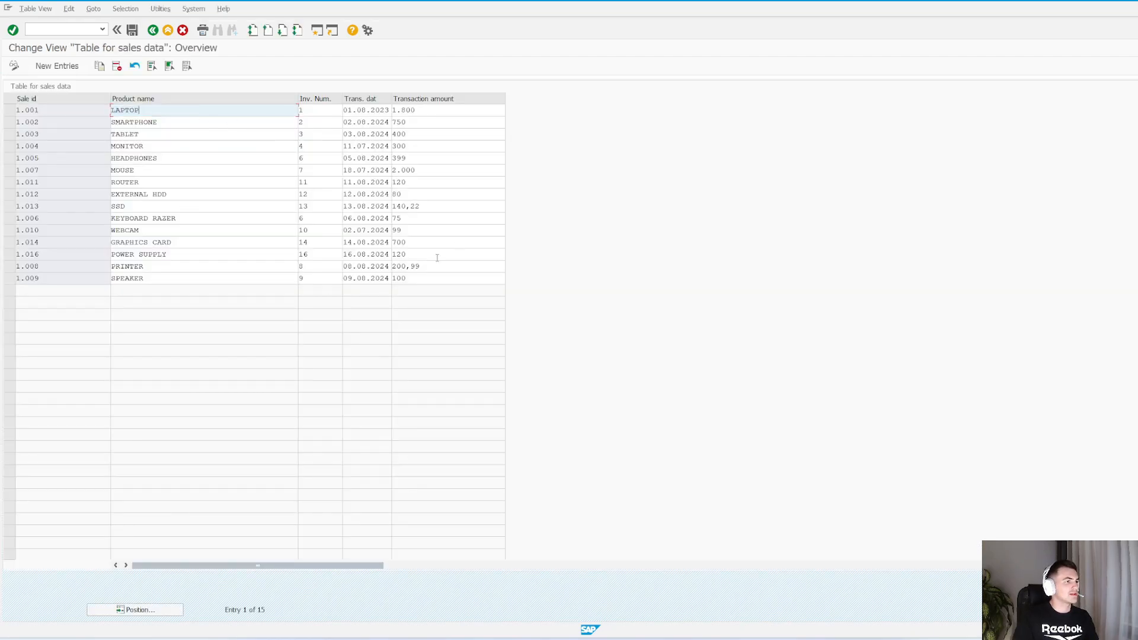
Set the SPEAKER entry's transaction amount to 200, and open the blank new-entries form before returning to the overview
double_click(424, 275)
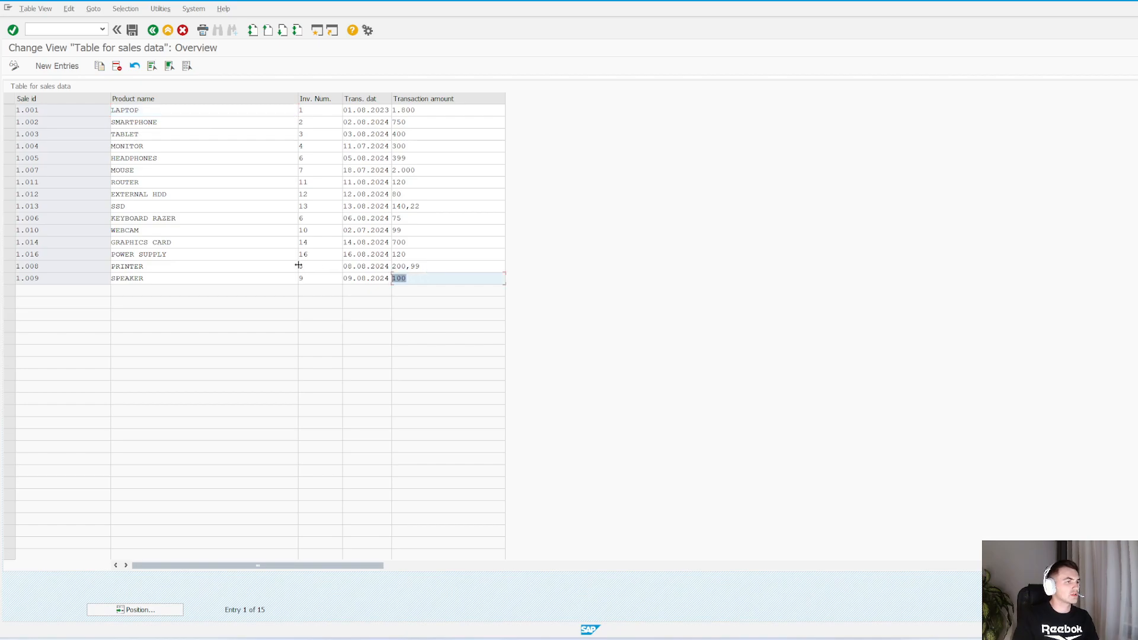
text(200)
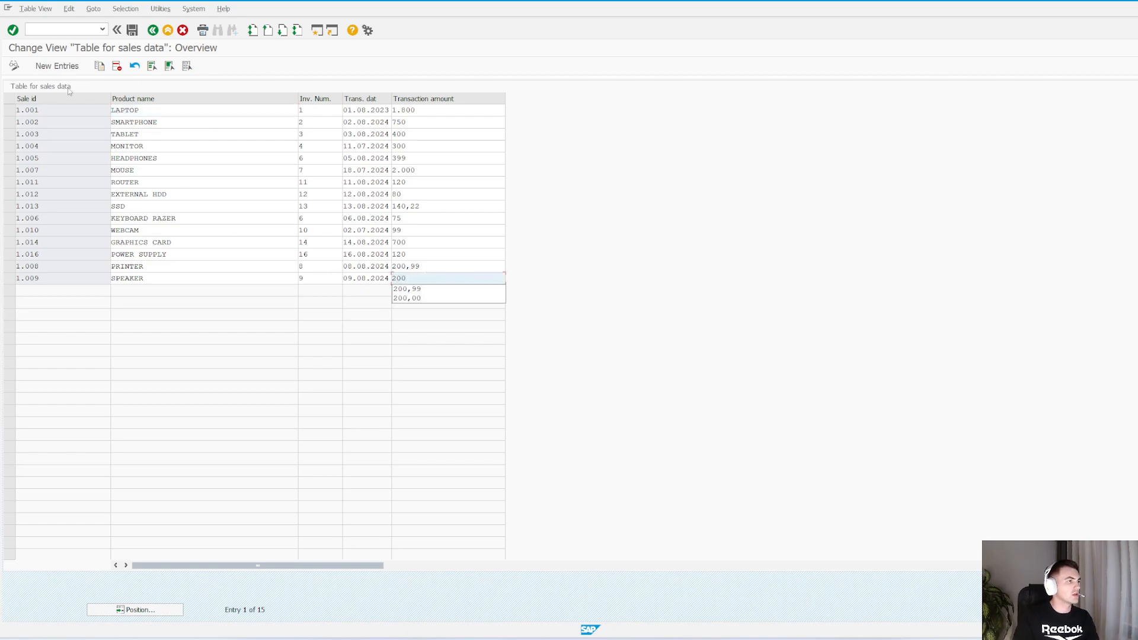
click(57, 66)
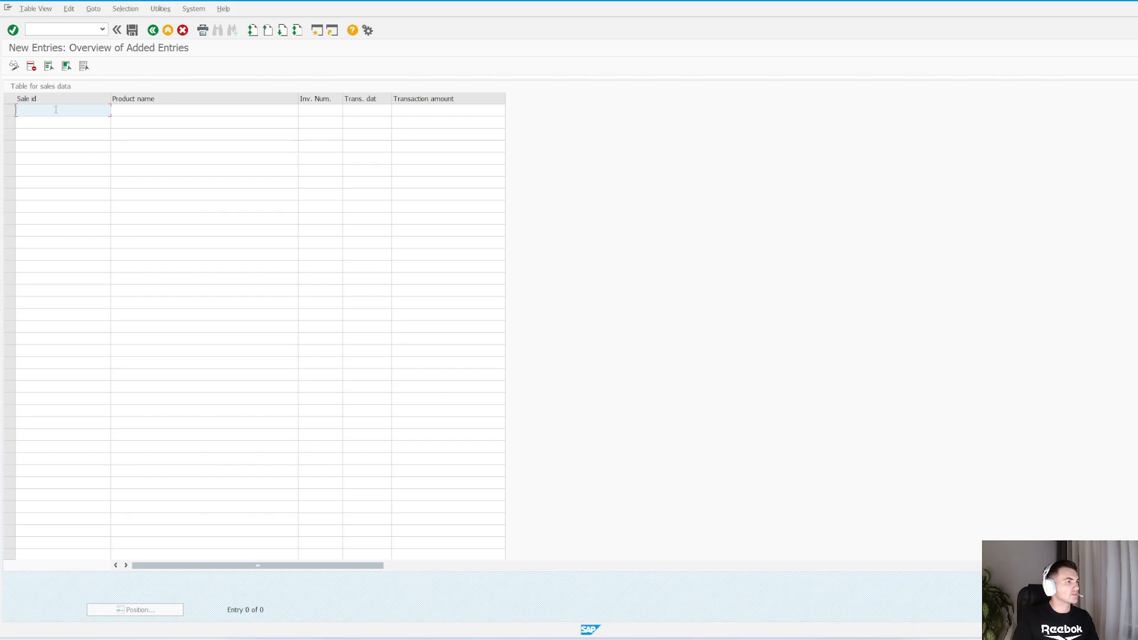
key(F3)
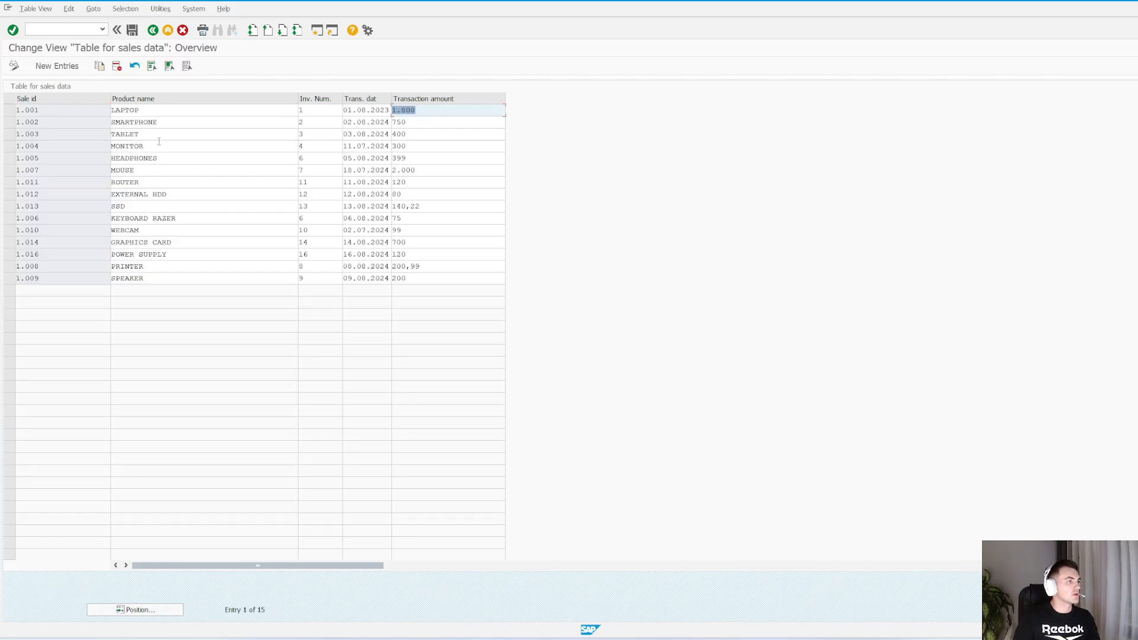
Delete the SPEAKER entry from the sales table and save the data
click(153, 276)
click(116, 66)
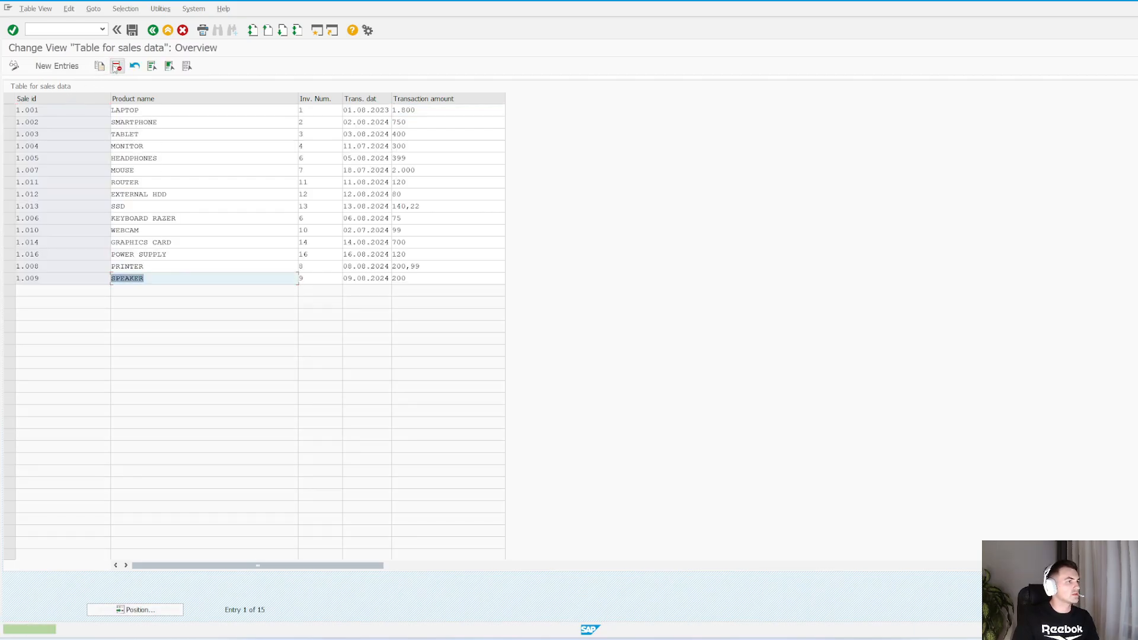
click(9, 278)
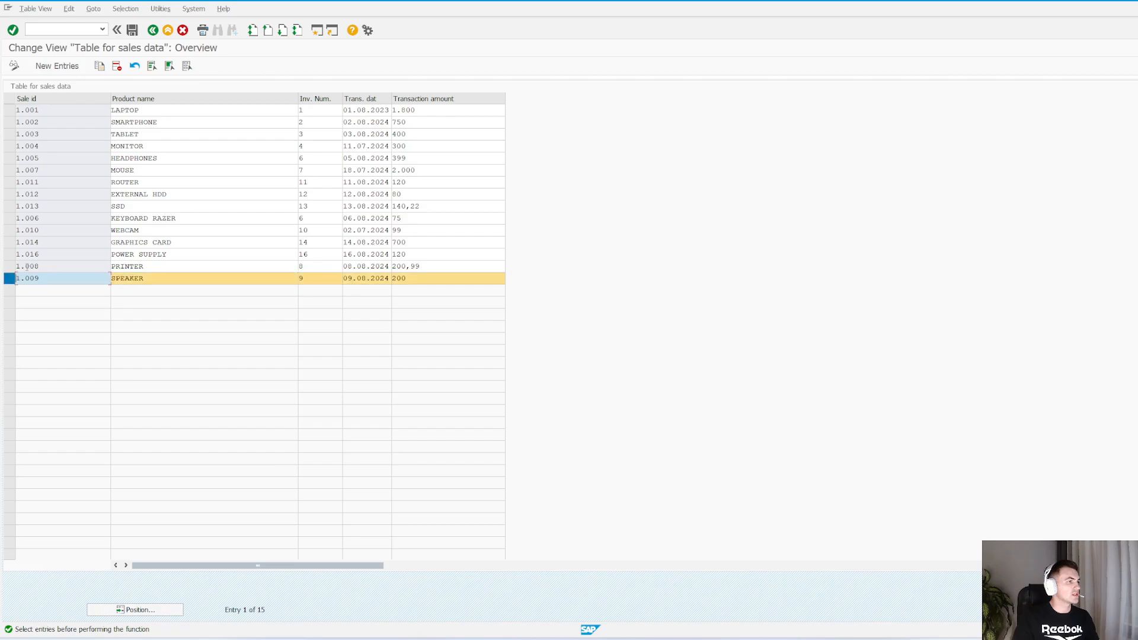
click(116, 66)
key(ctrl+s)
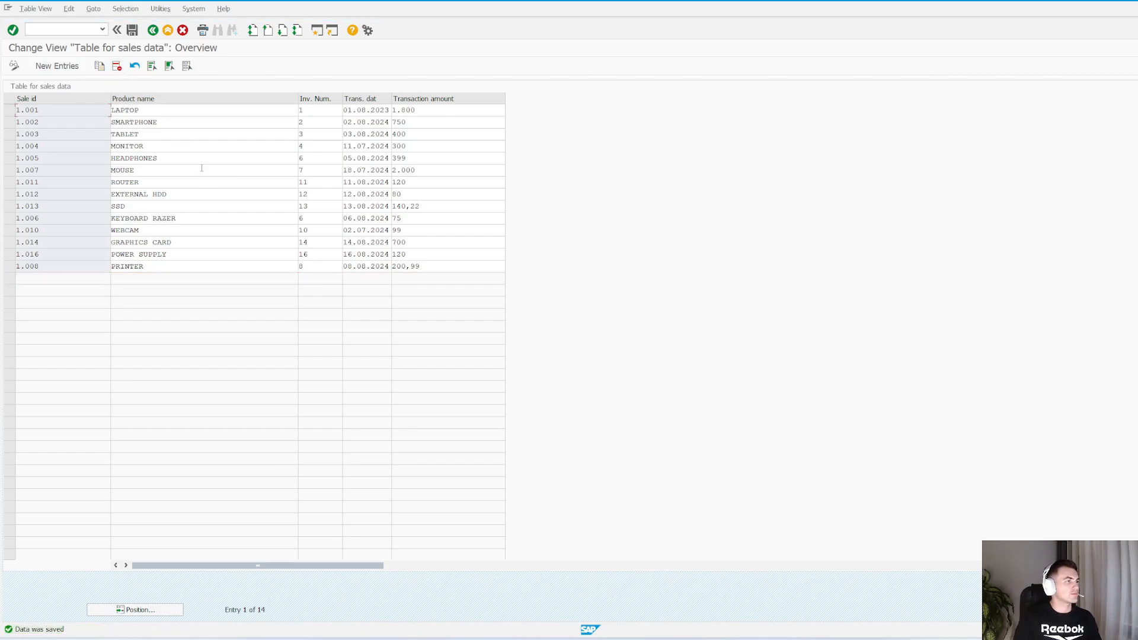
Open database table ZMS_SALES for changing in the ABAP Dictionary and start its Table Maintenance Generator
key(F3)
key(F3)
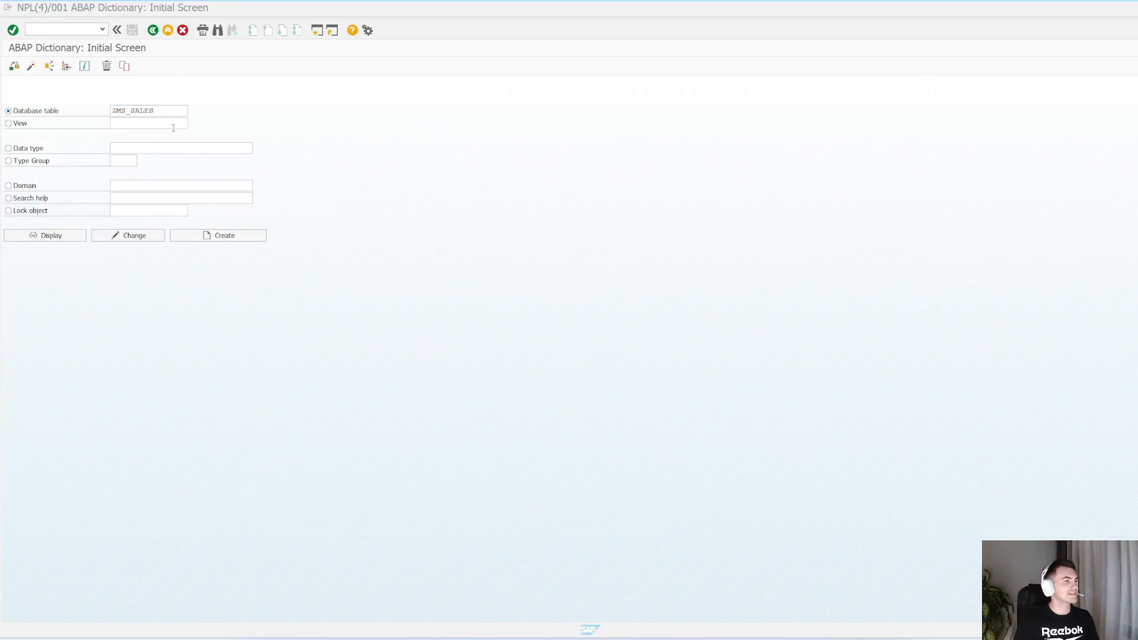
drag(171, 110, 57, 109)
key(ctrl+c)
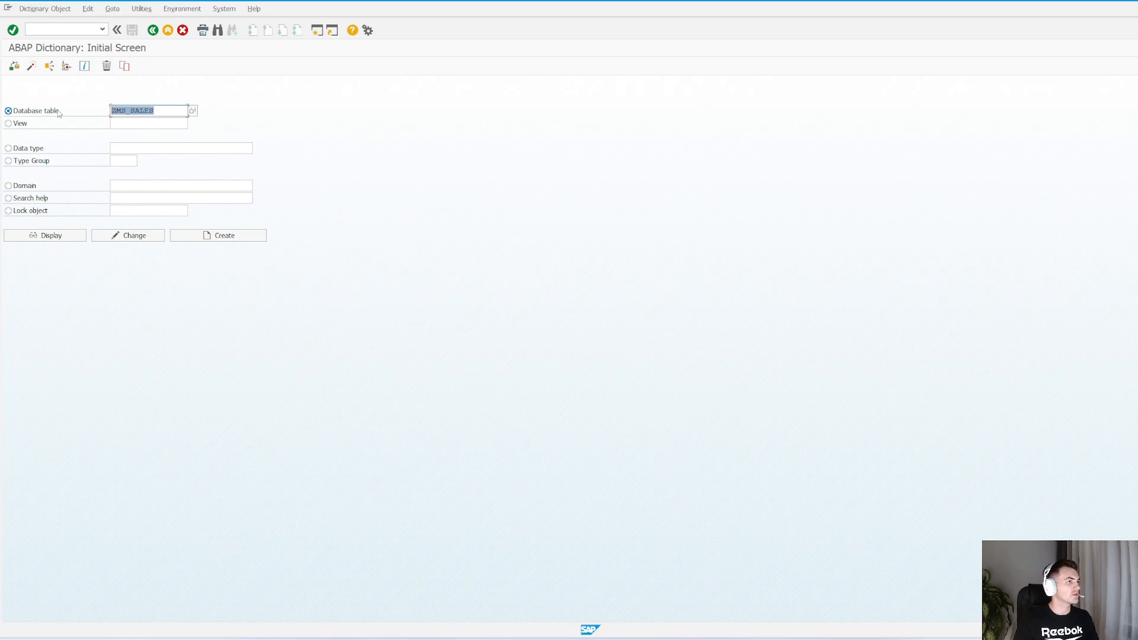
click(156, 111)
click(128, 236)
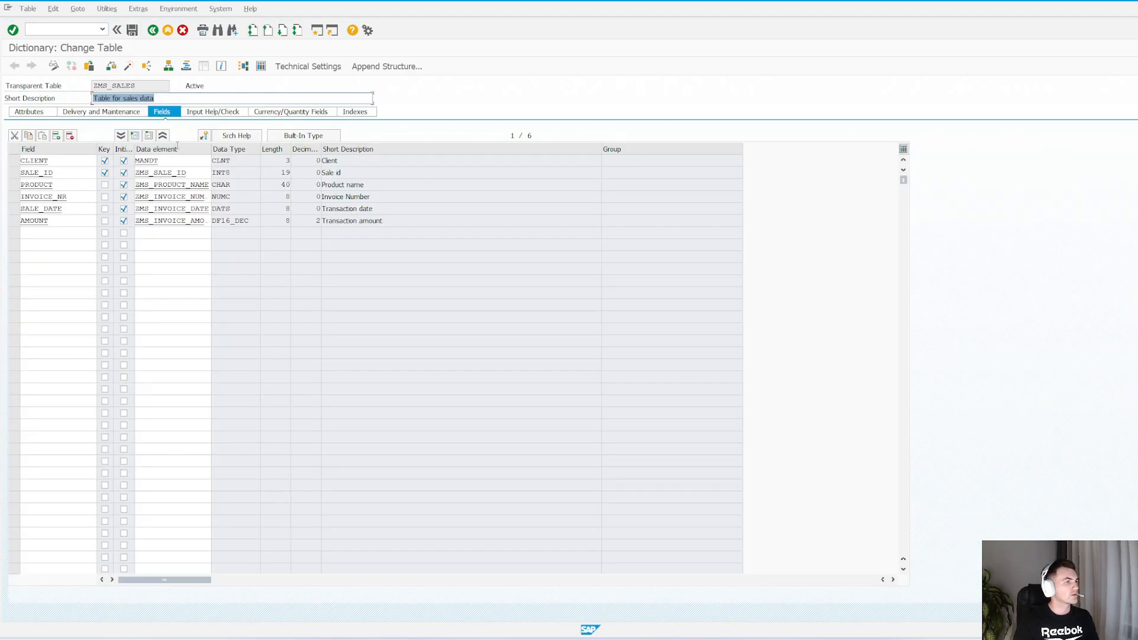
click(116, 9)
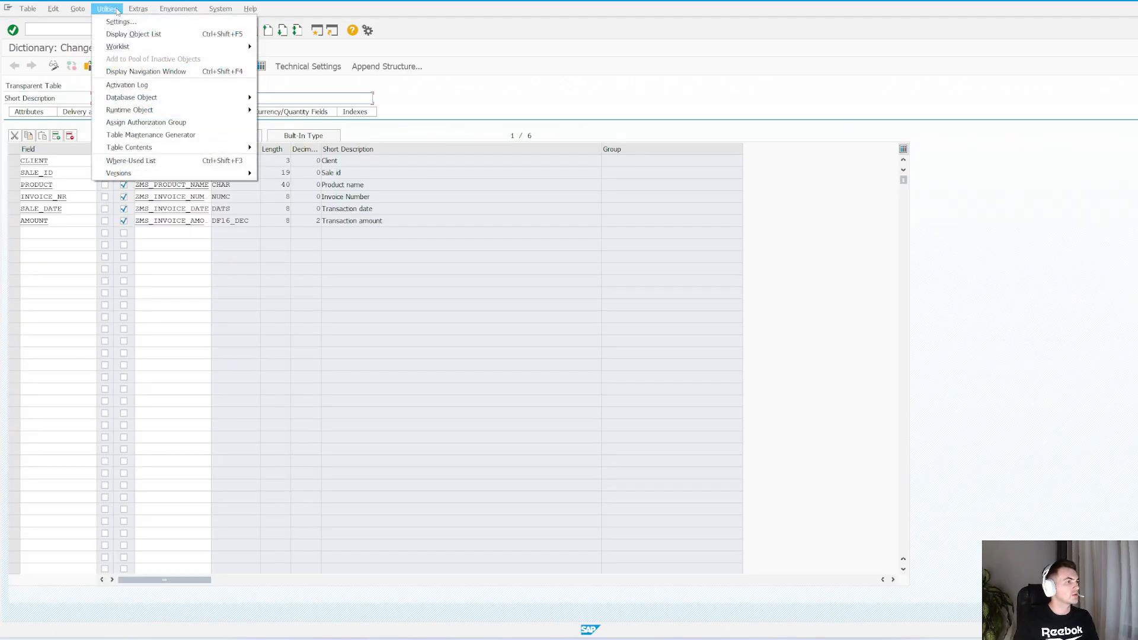
click(207, 138)
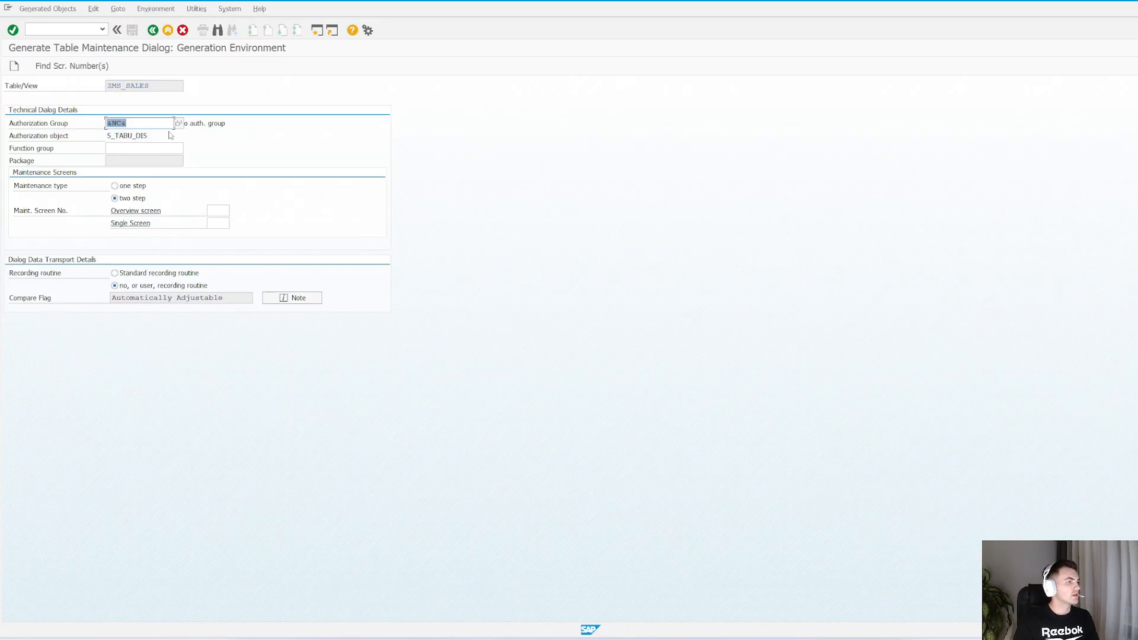
Examine the available table authorization groups and close the list without choosing another group
click(164, 122)
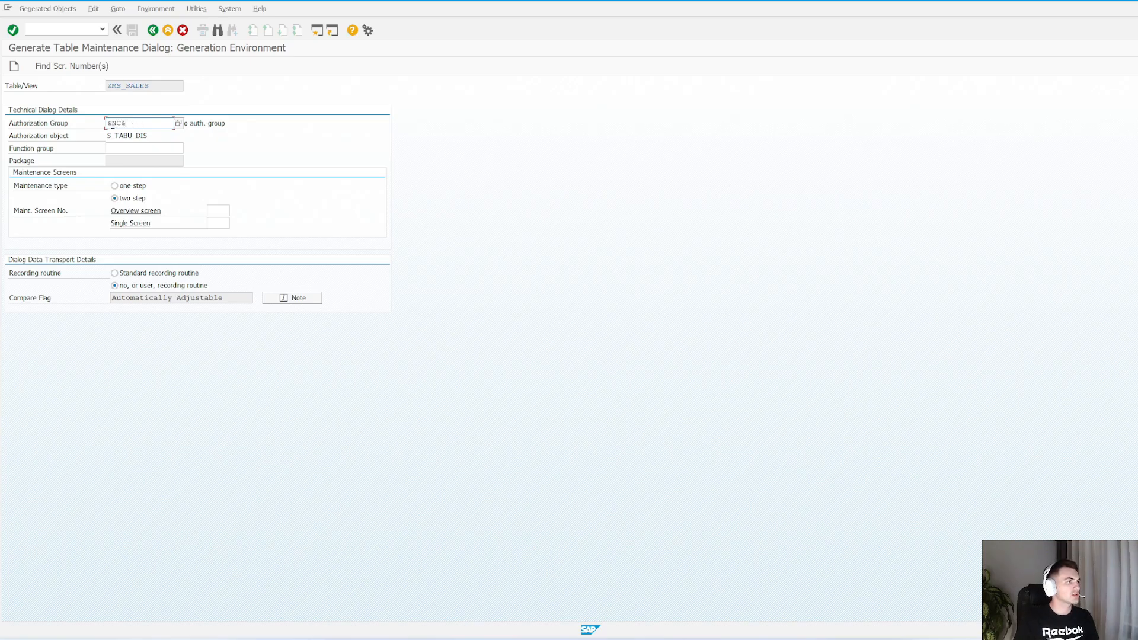
click(179, 123)
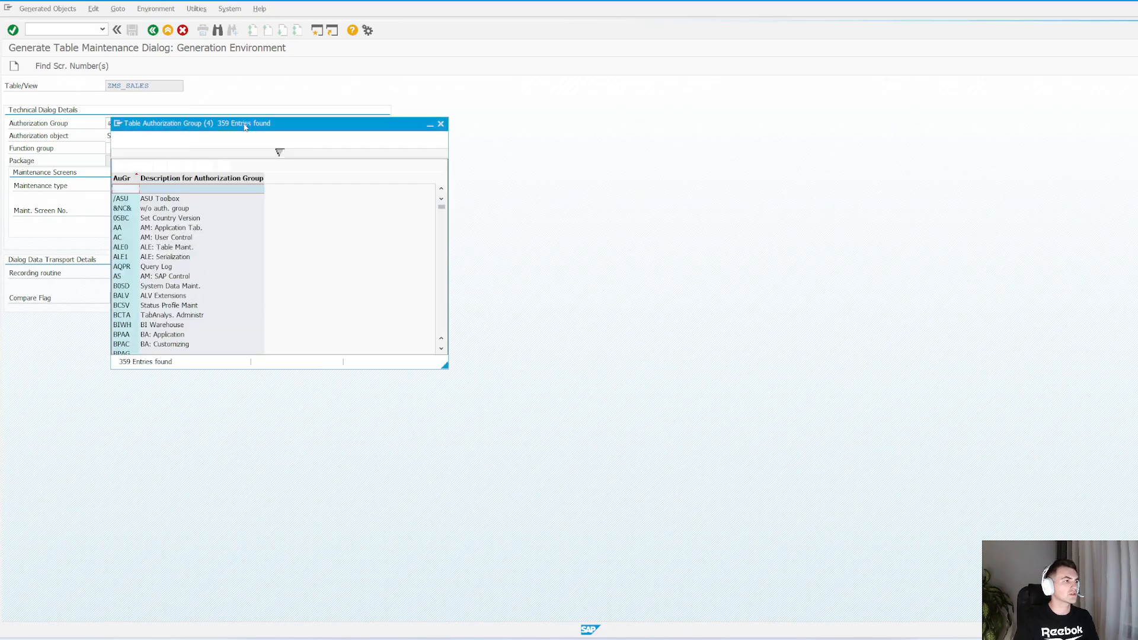
click(441, 124)
click(146, 122)
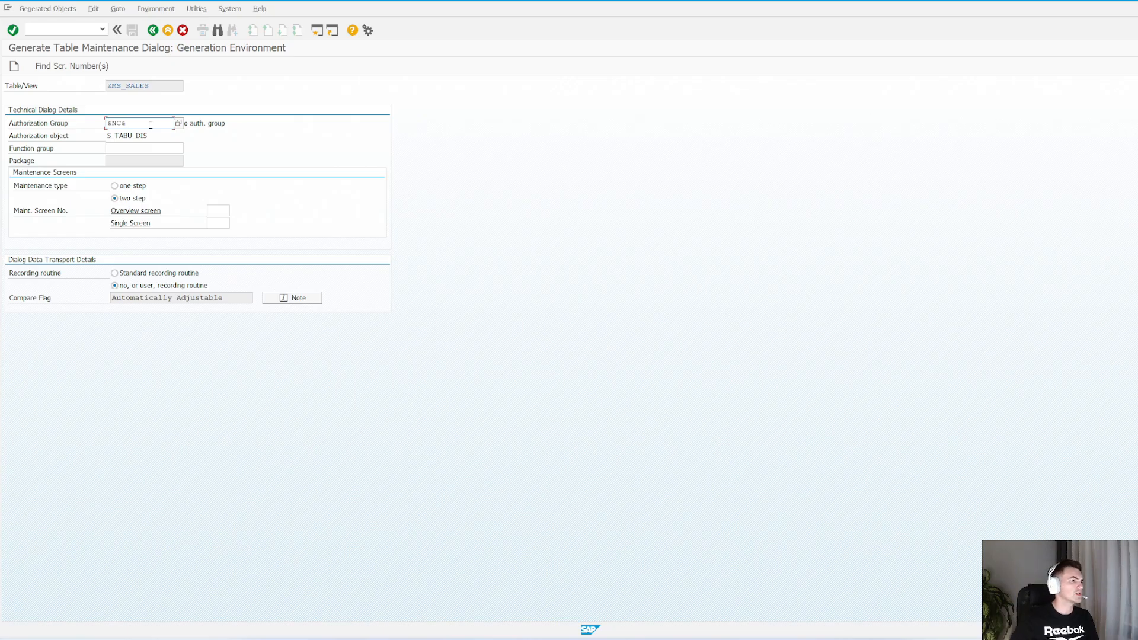
drag(150, 124, 87, 122)
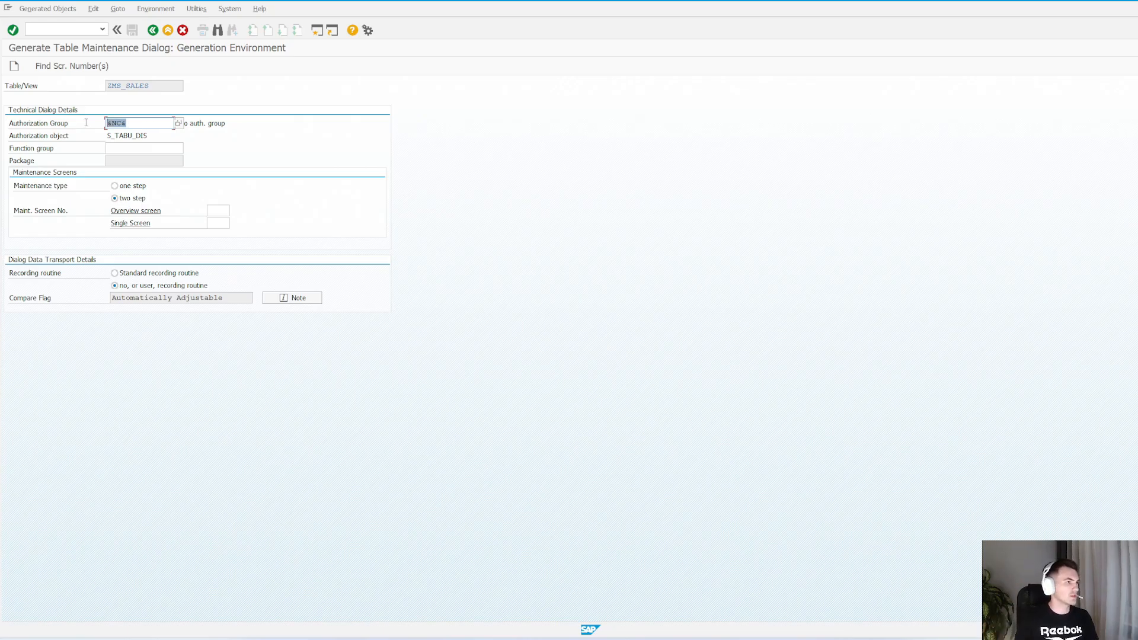
click(142, 119)
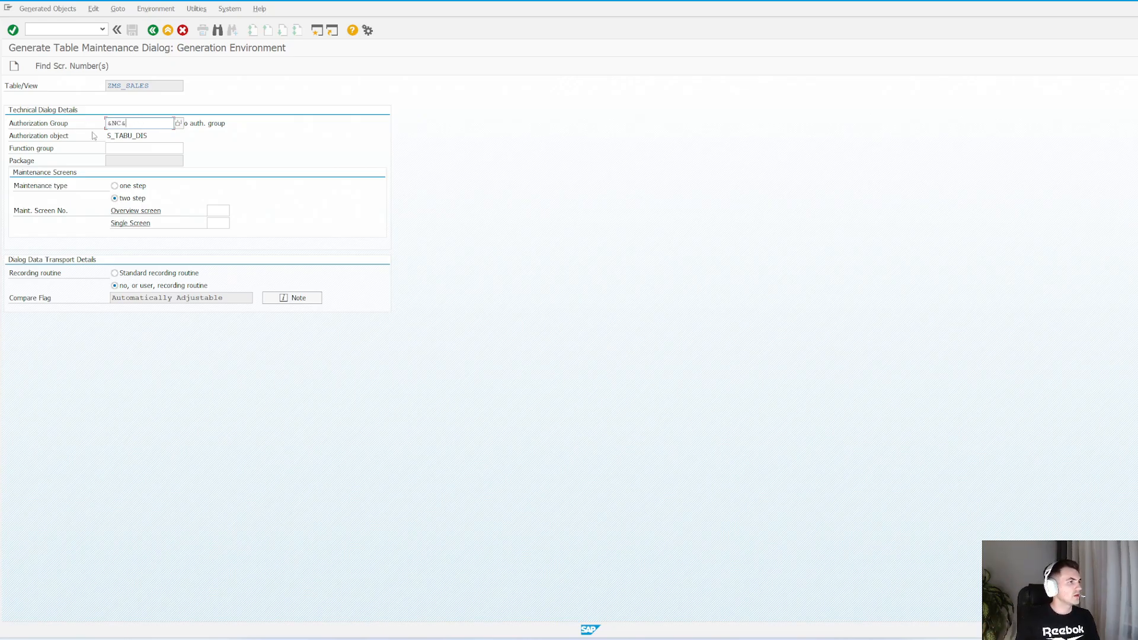
Set the function group of the maintenance dialog to ZMS_SALES
click(127, 149)
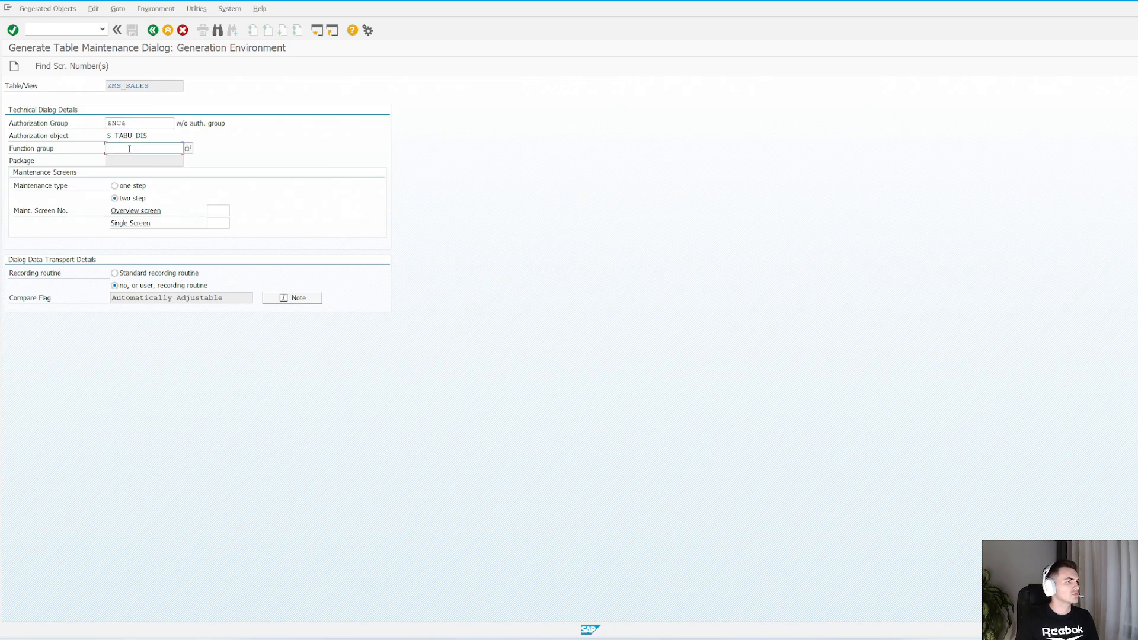
click(163, 89)
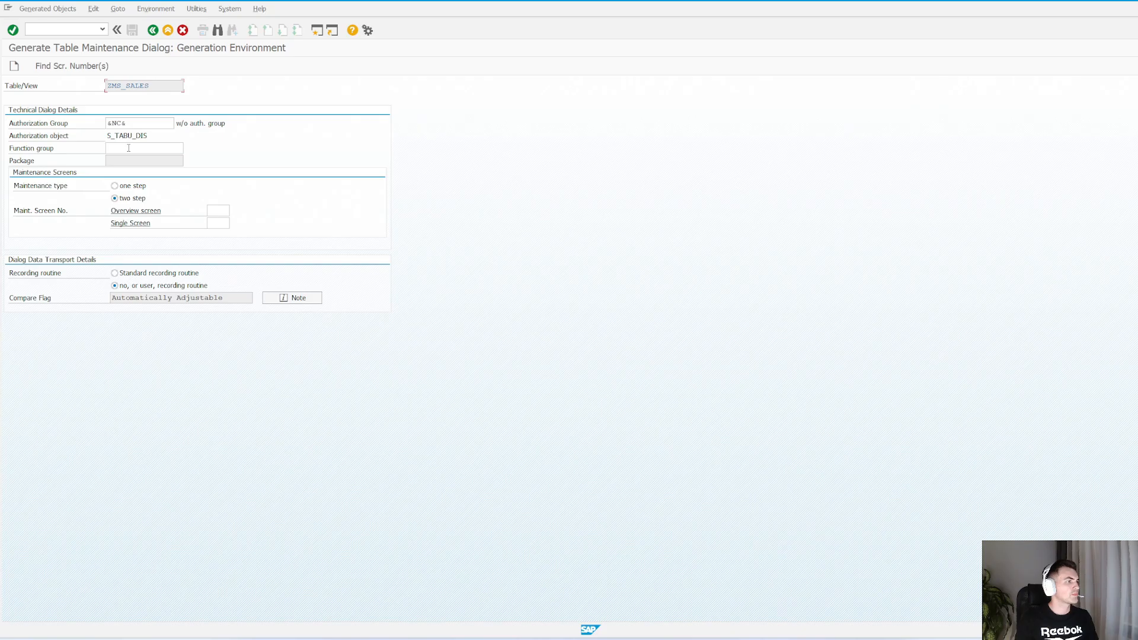
click(123, 148)
key(ctrl+v)
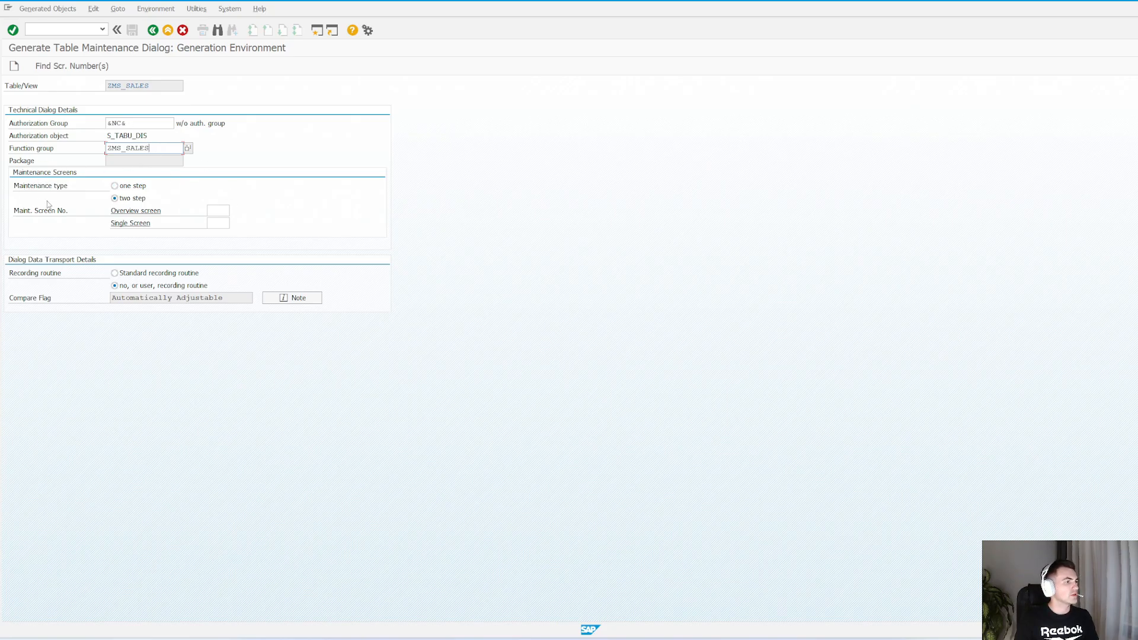
Set the maintenance type to one step and have the system propose the maintenance screen number
click(133, 188)
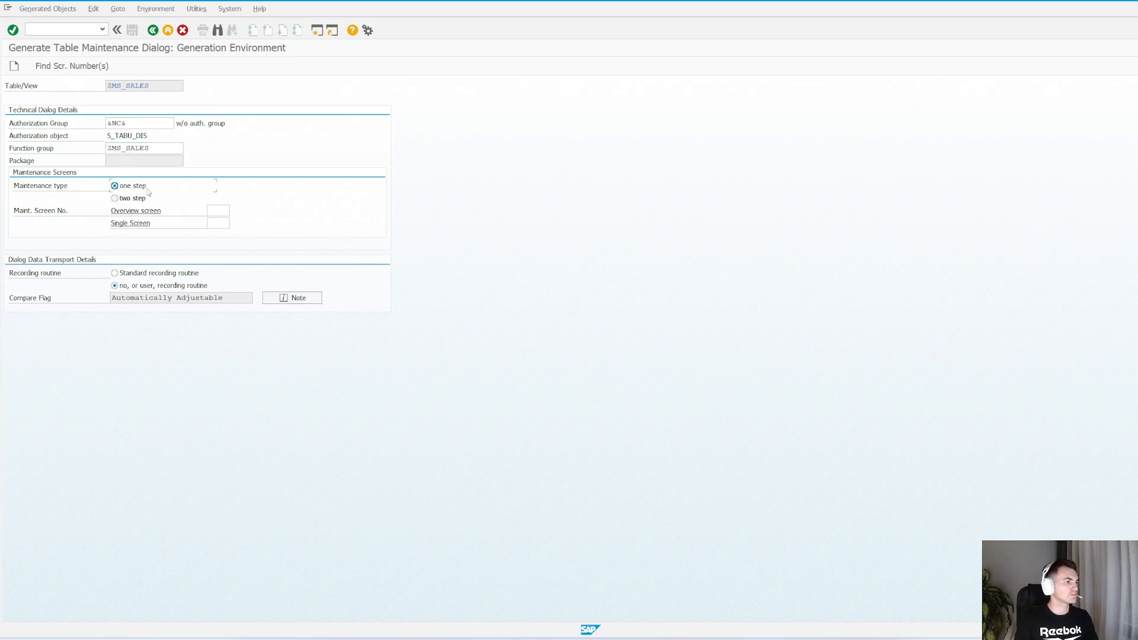
click(218, 211)
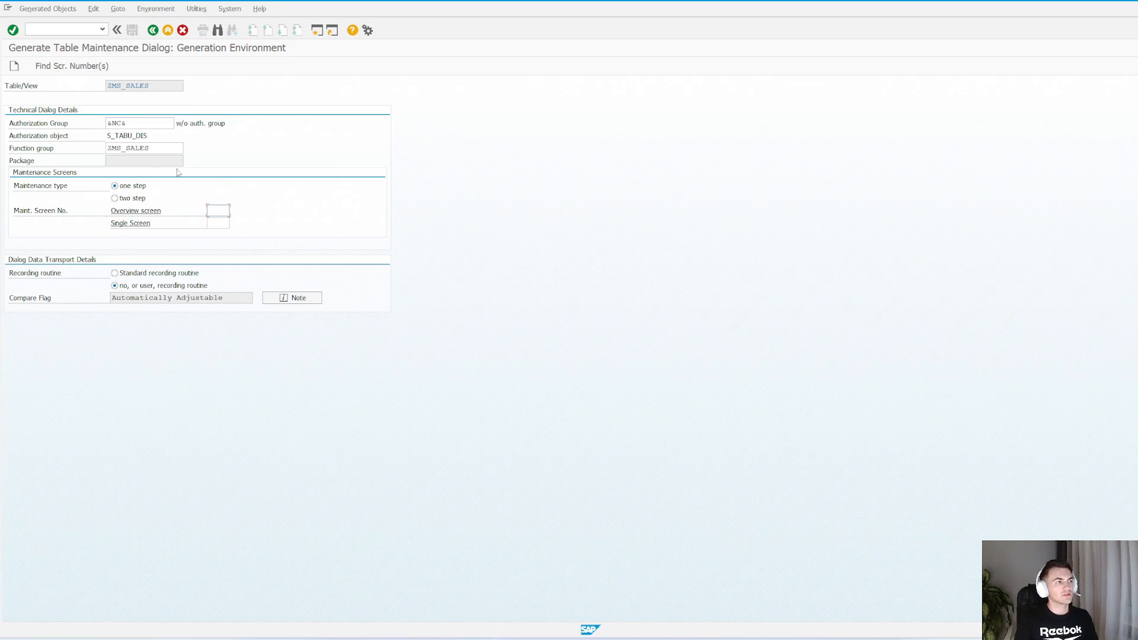
double_click(164, 149)
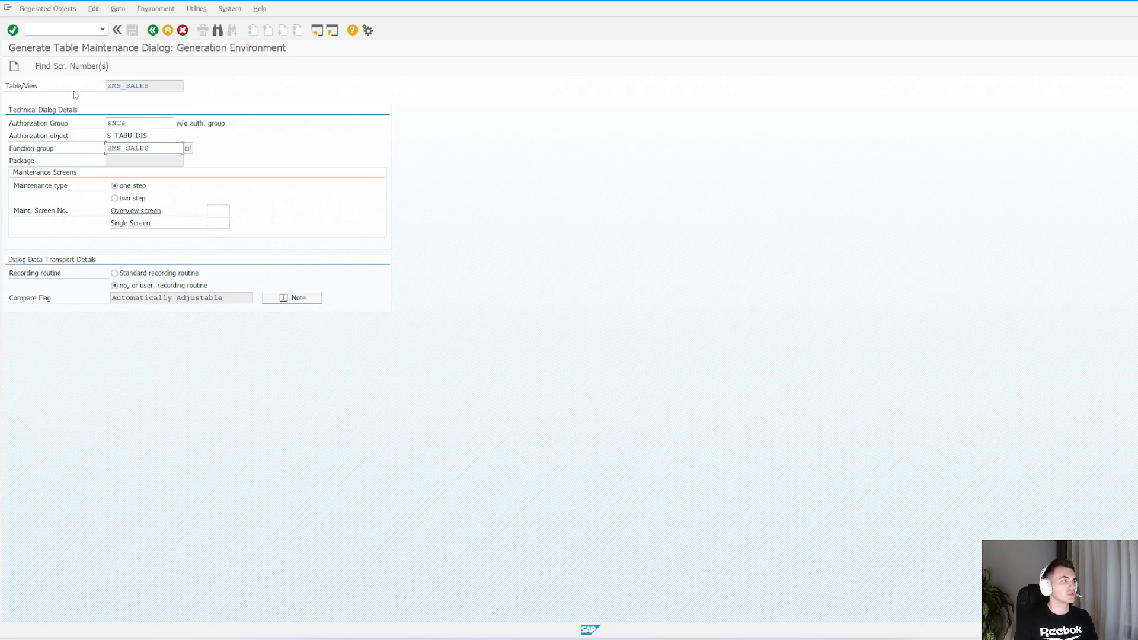
click(79, 67)
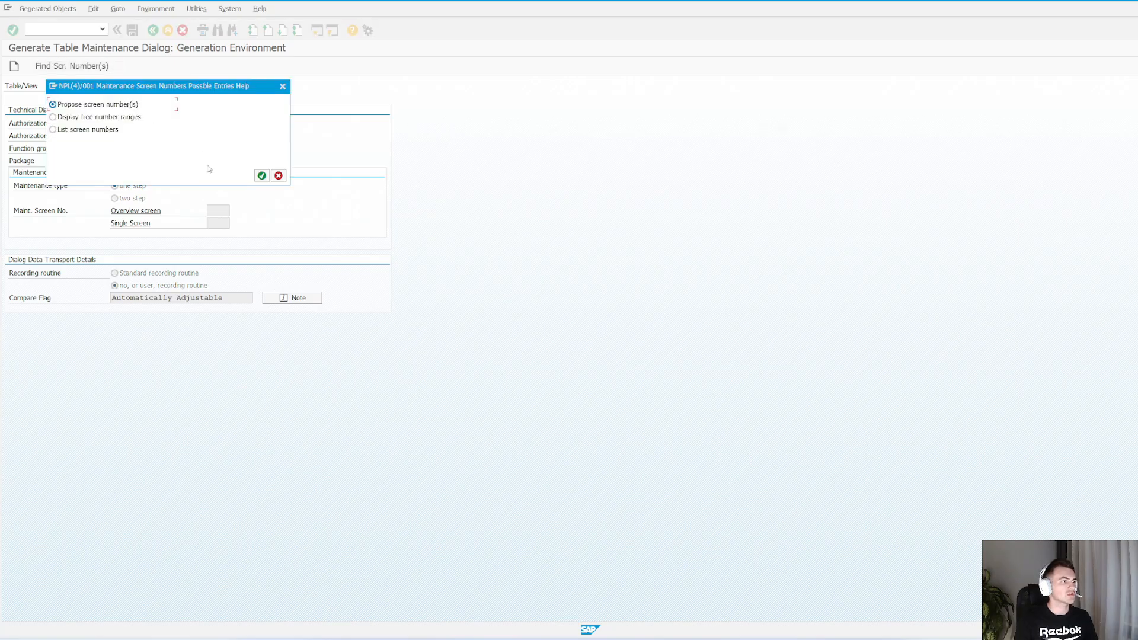
click(261, 176)
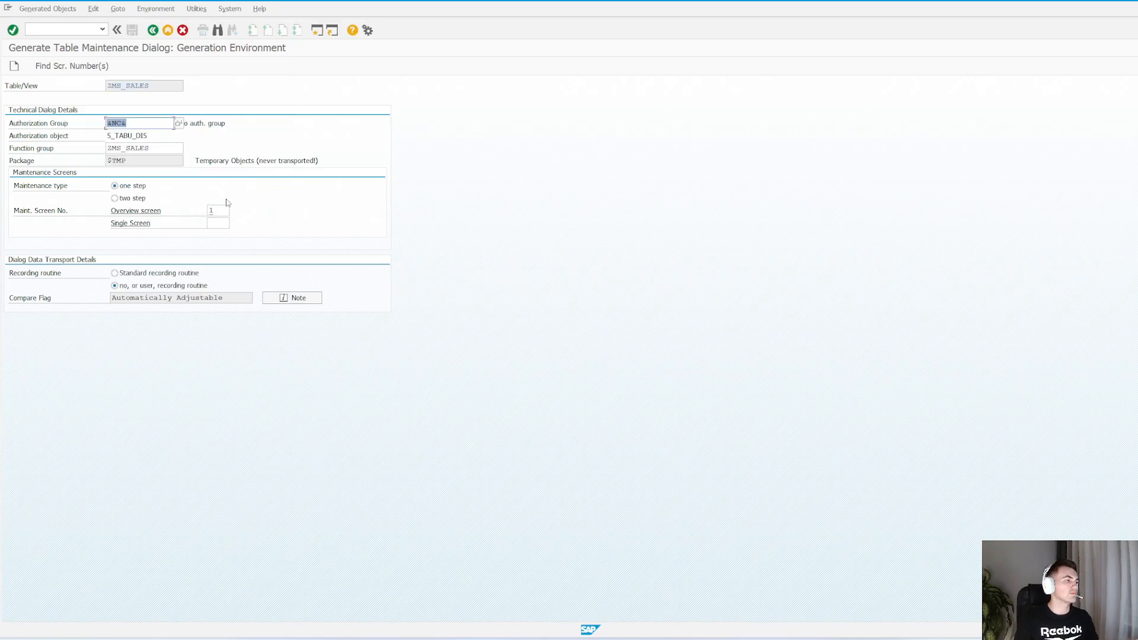
Generate the table maintenance dialog for ZMS_SALES and save its object directory entry in package $TMP
key(Tab)
click(155, 148)
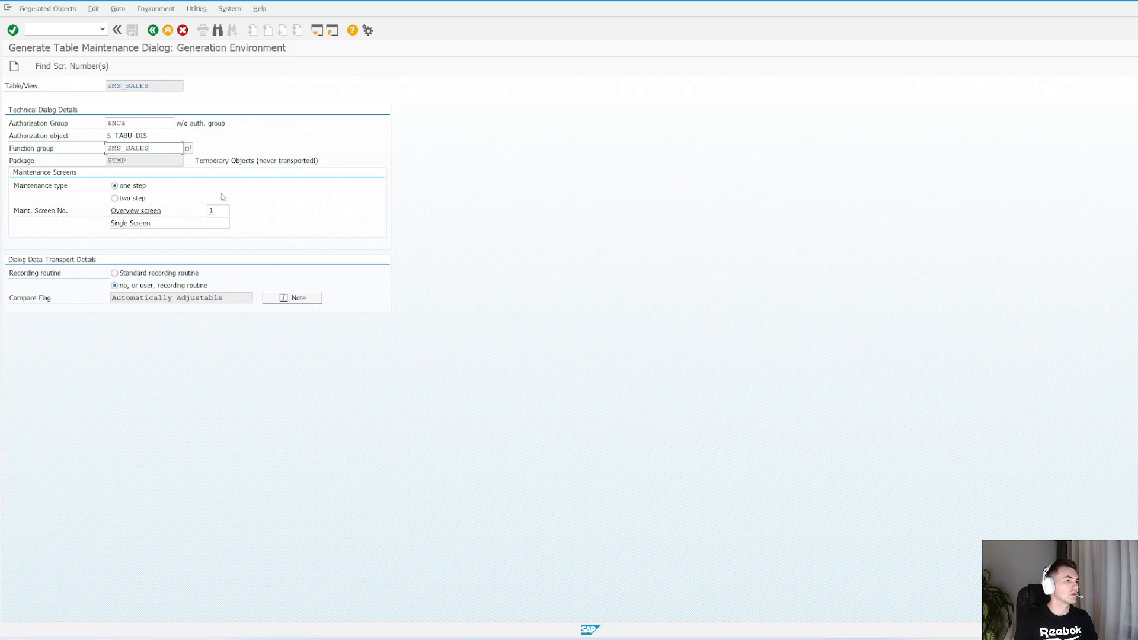
click(16, 67)
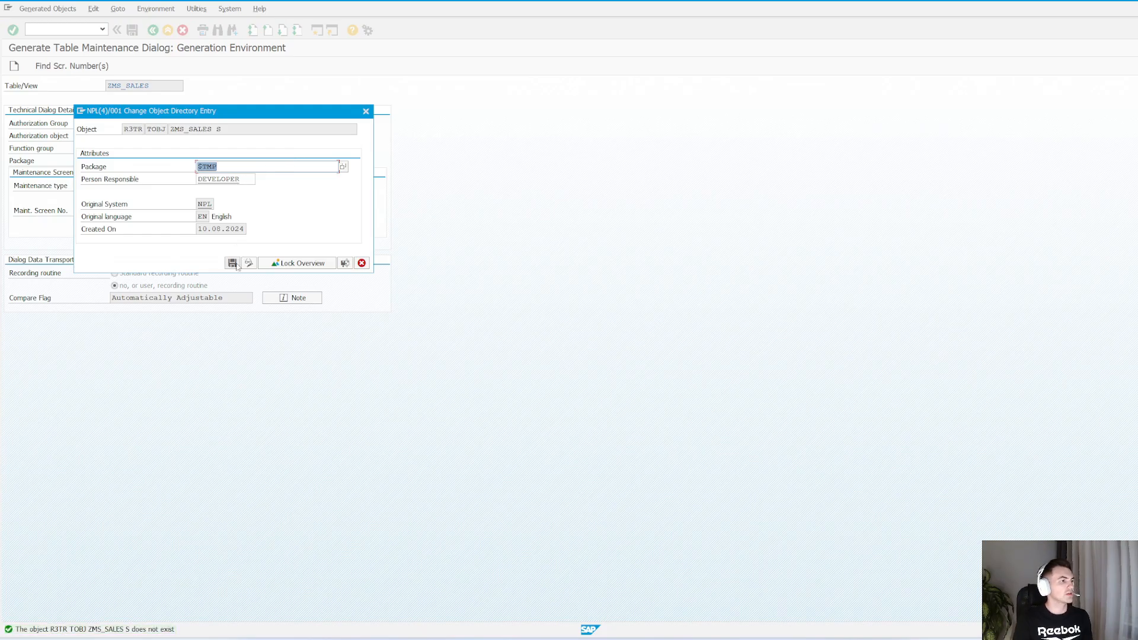
click(235, 262)
click(179, 264)
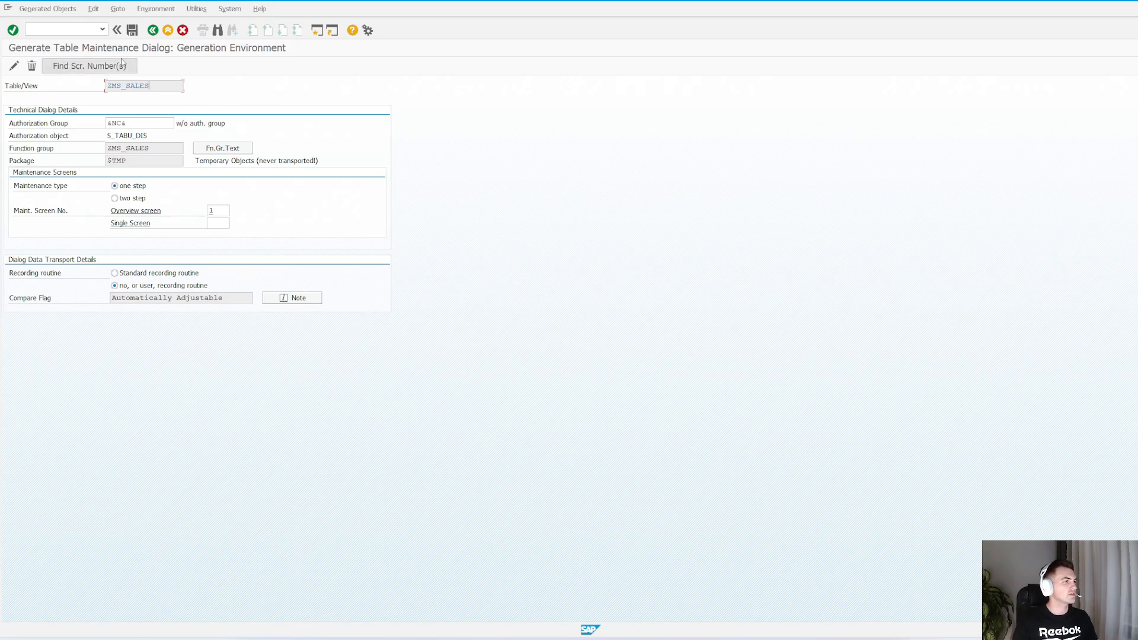
Start transaction SM30 in a new session and open table ZMS_SALES for maintenance to check its editable cells
click(59, 30)
text(/osm)
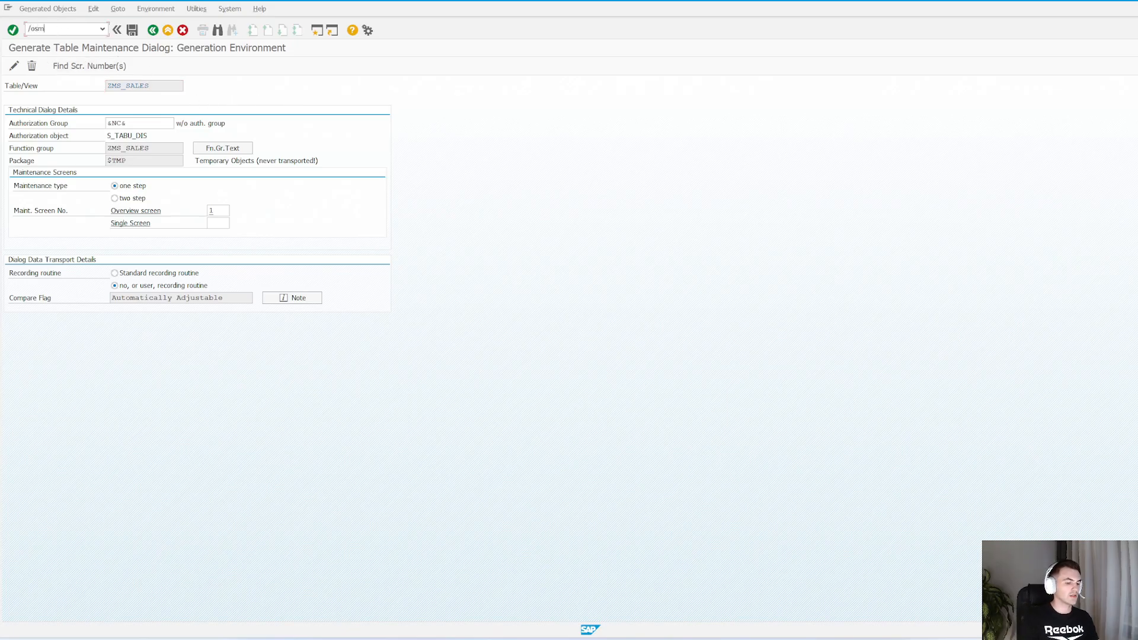
text(30)
key(Return)
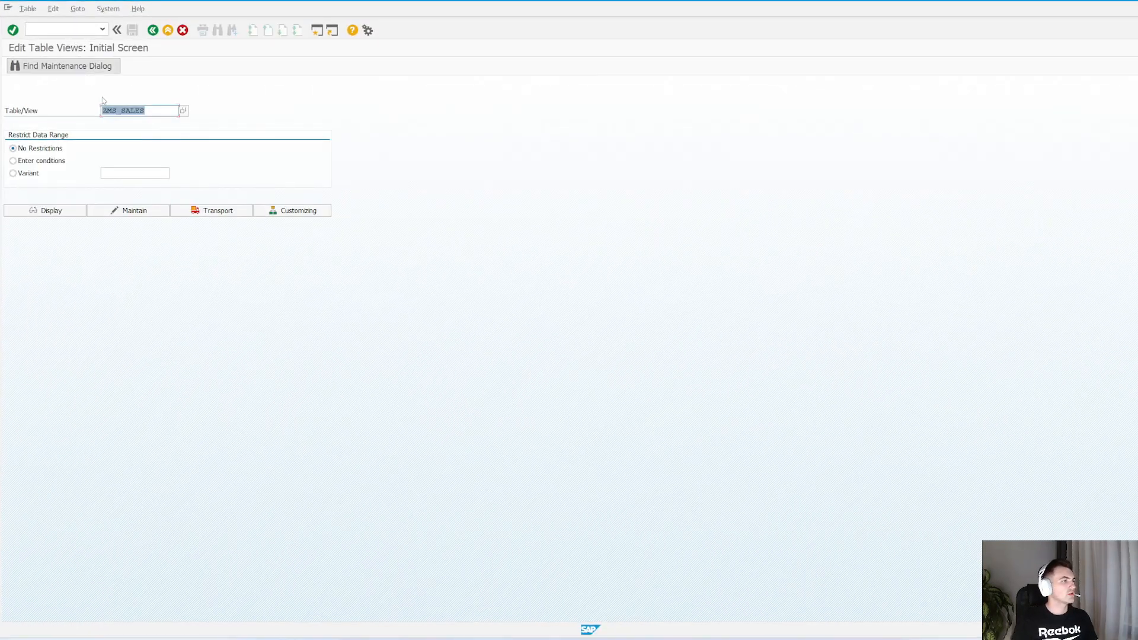
click(133, 211)
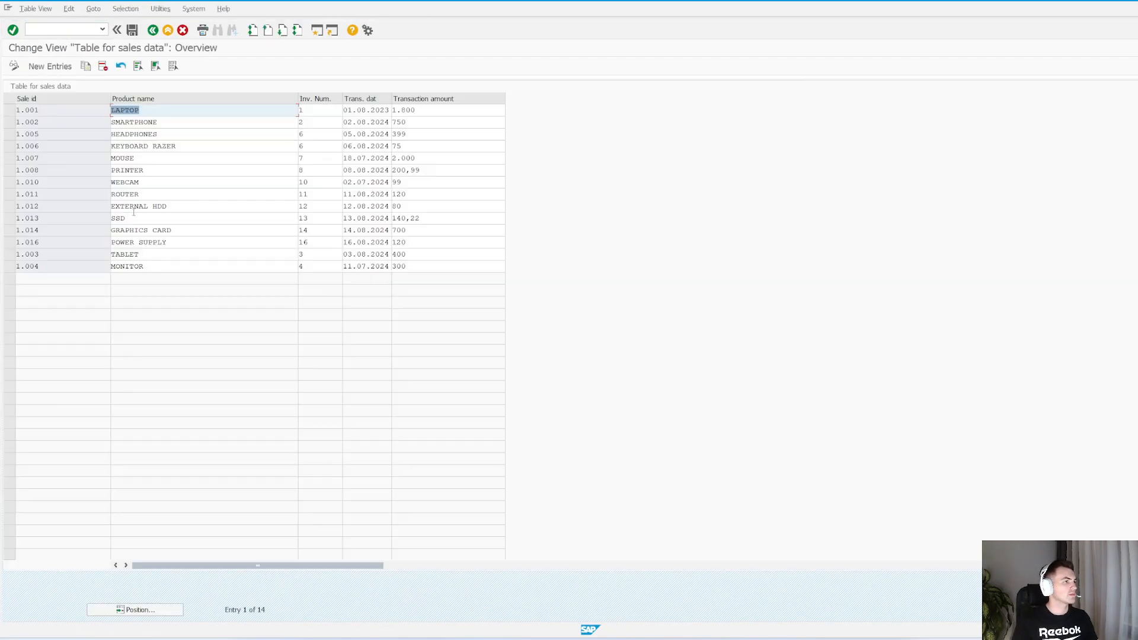
click(183, 114)
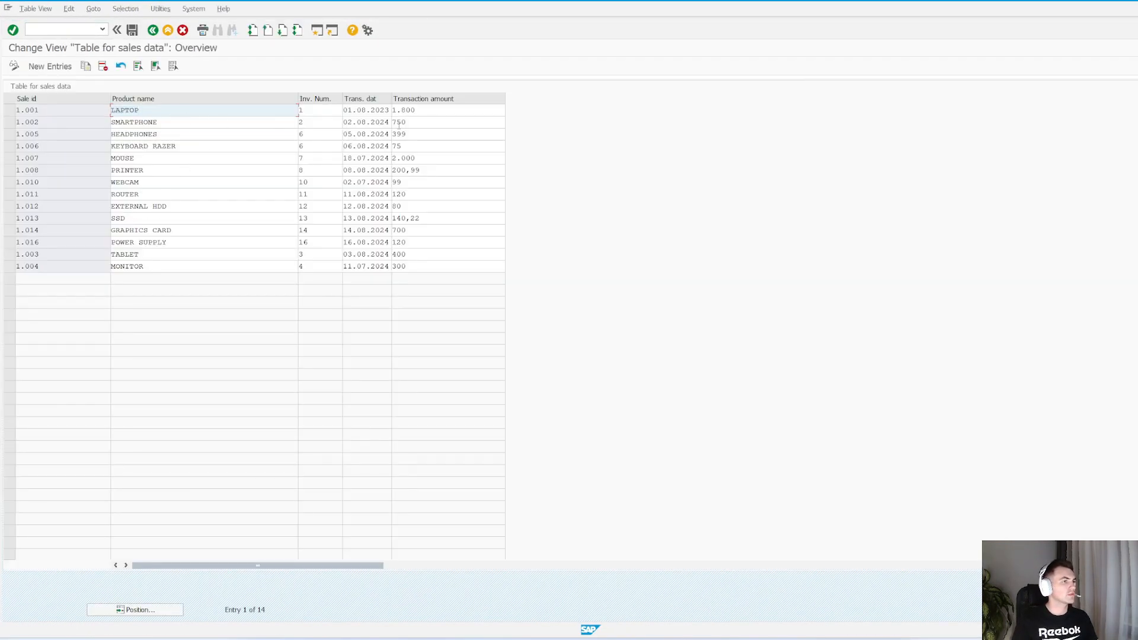
click(410, 109)
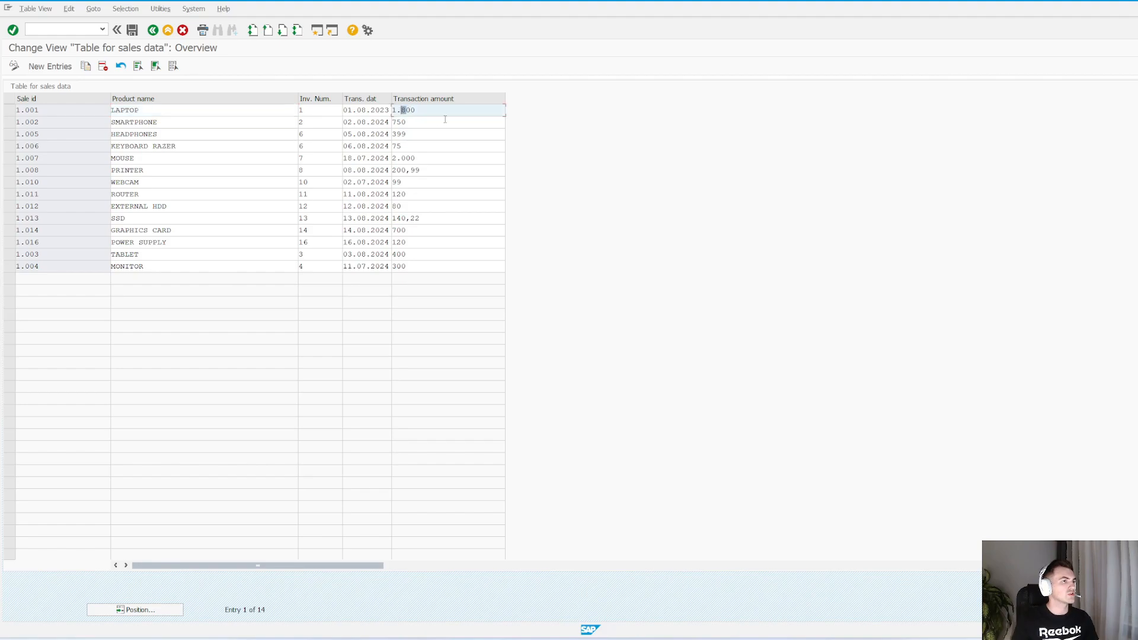
Set the transaction amount of the LAPTOP entry to 1.900, save the table data and leave the maintenance view
text(9)
key(ctrl+s)
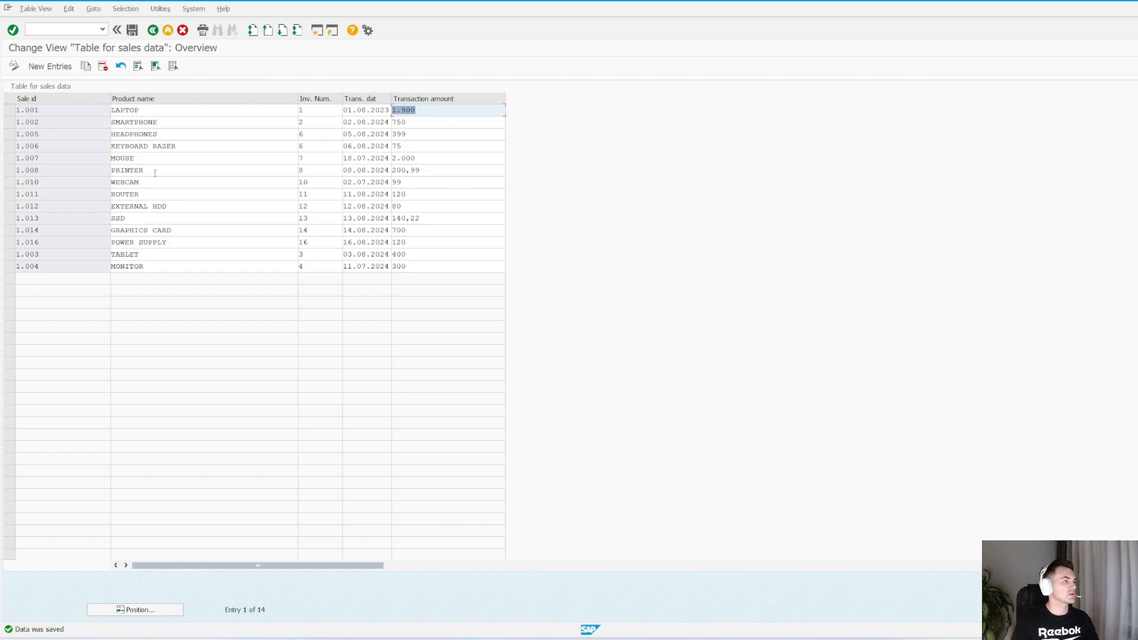
key(F3)
Return to the ZMS_SALES table definition and add a new field named NOTE below AMOUNT
key(alt+Tab)
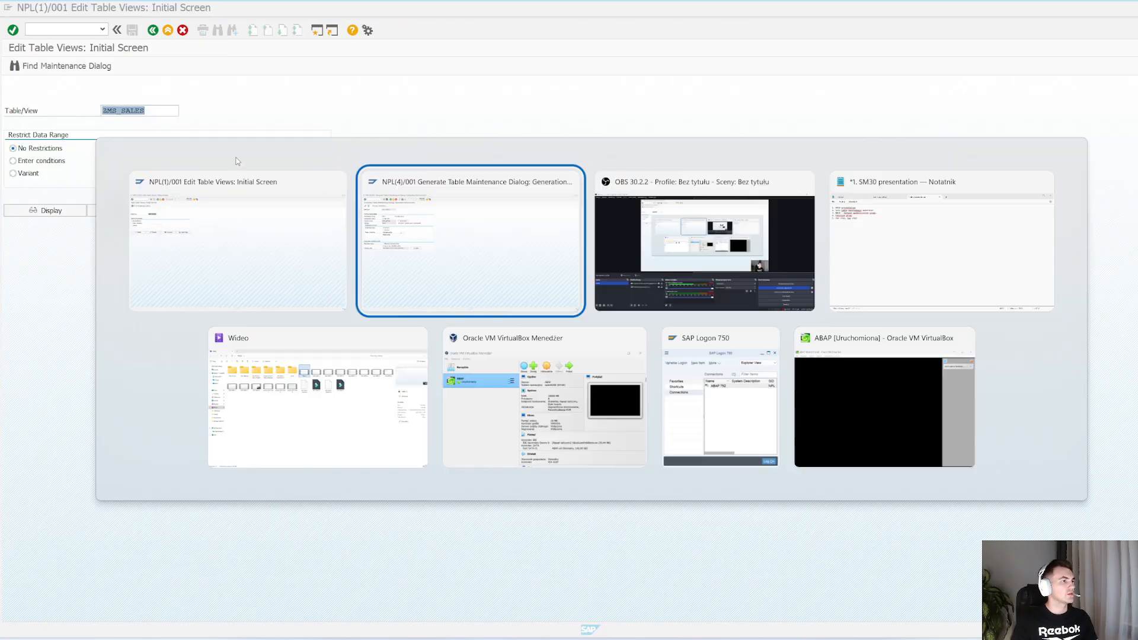
key(F3)
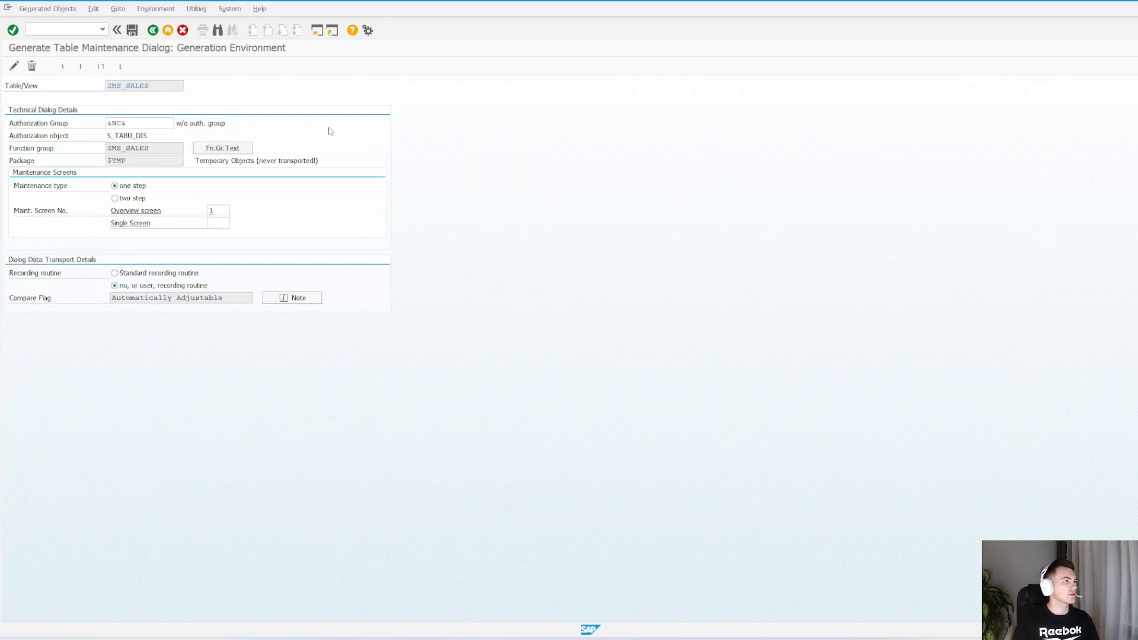
drag(210, 148, 295, 148)
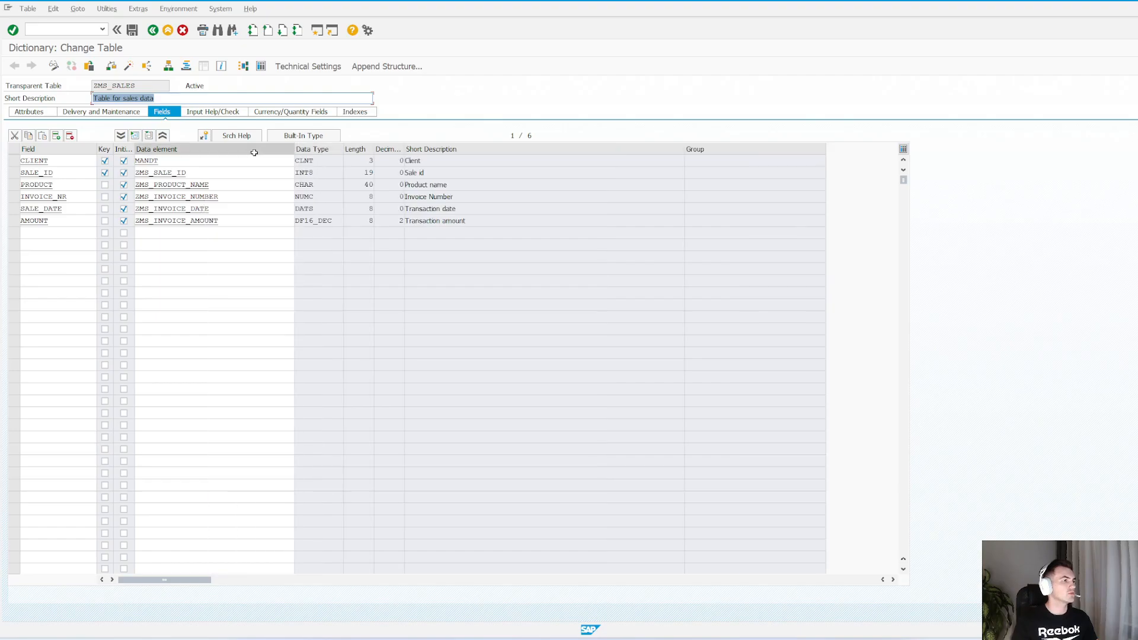
click(51, 230)
text(NOTE)
key(Tab)
key(Tab)
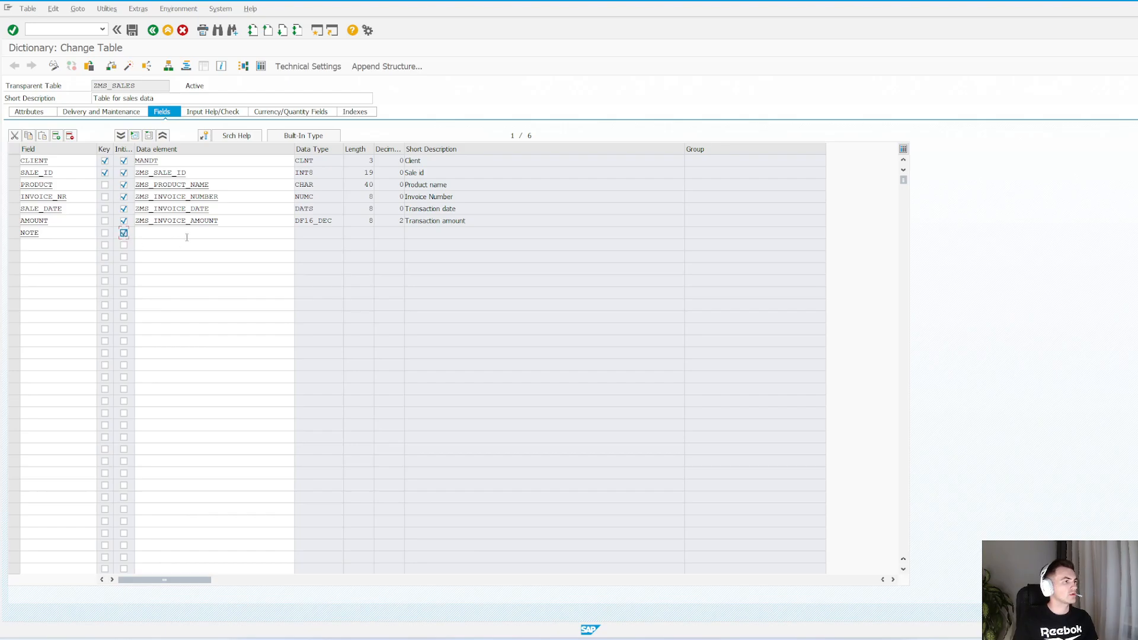
Define NOTE with built-in type CHAR, length 60 and short description Note, and save the table definition
click(303, 135)
click(316, 234)
text(CHAR)
key(Tab)
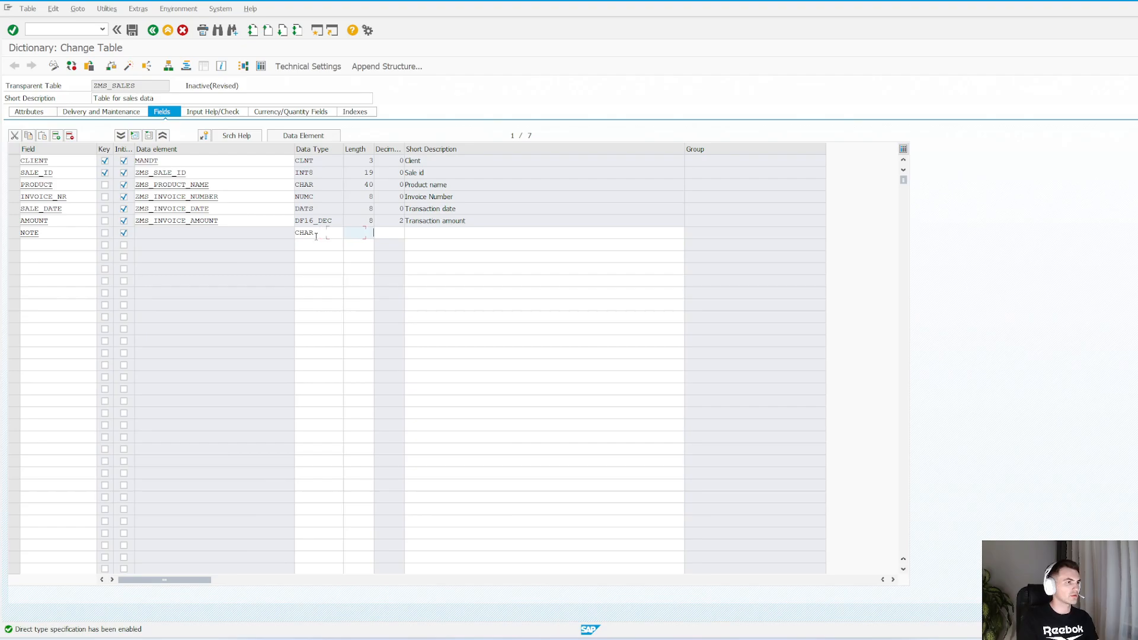
text(60)
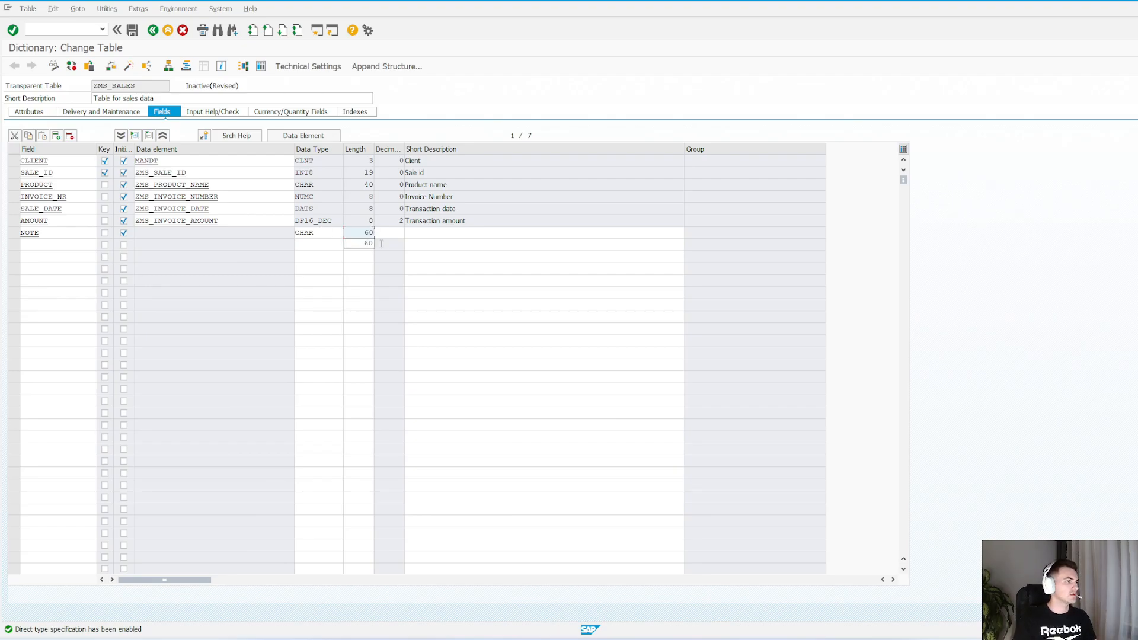
click(368, 243)
click(437, 231)
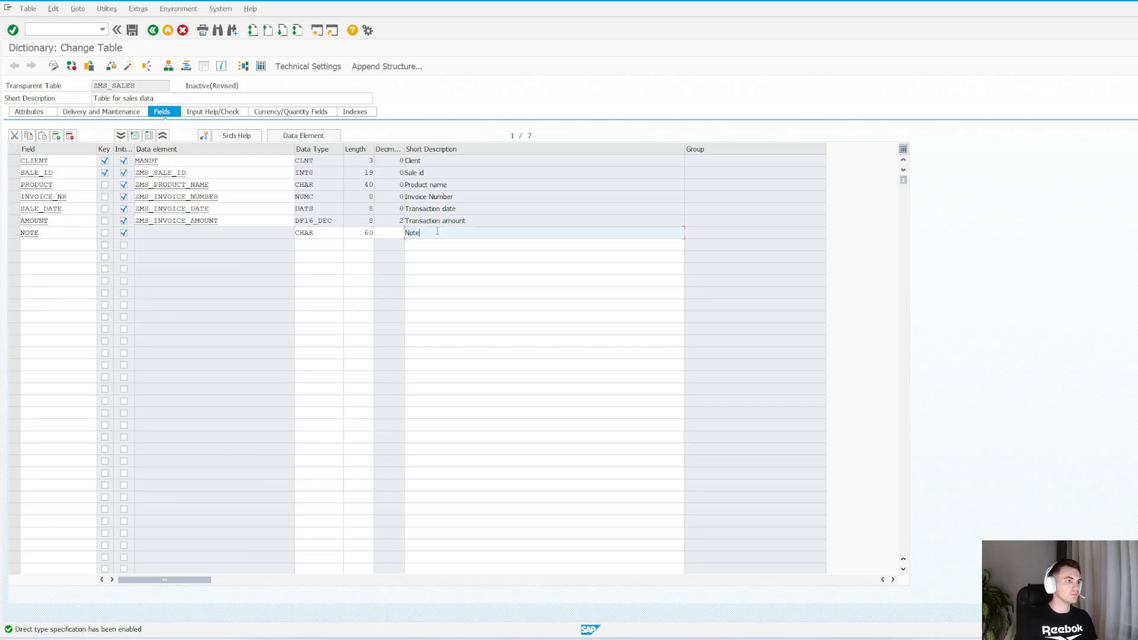
key(Return)
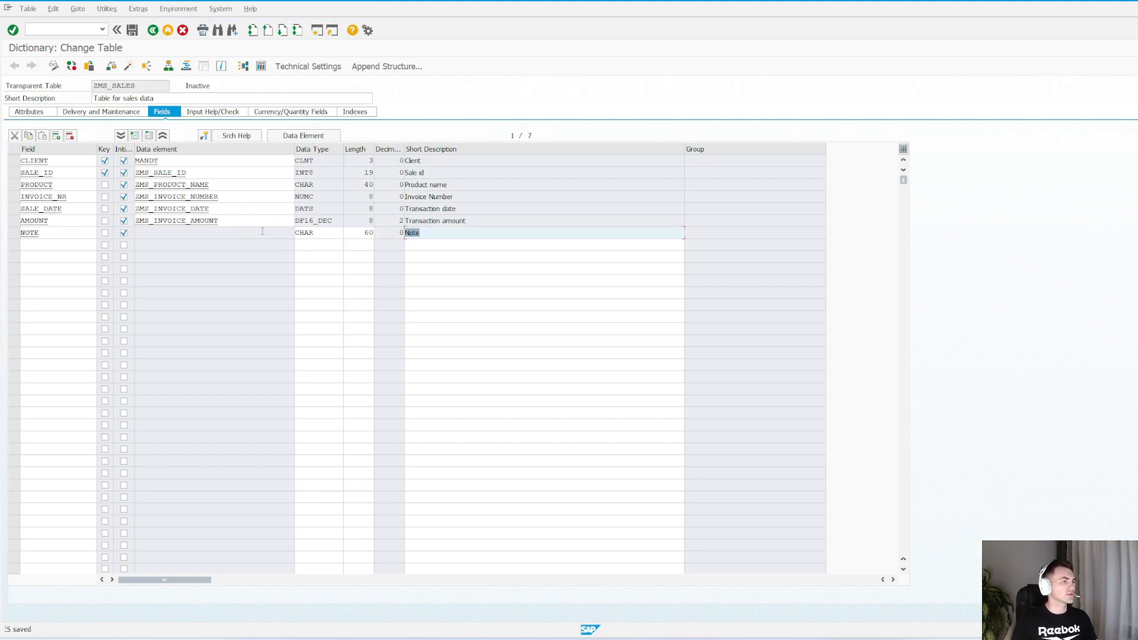
click(423, 235)
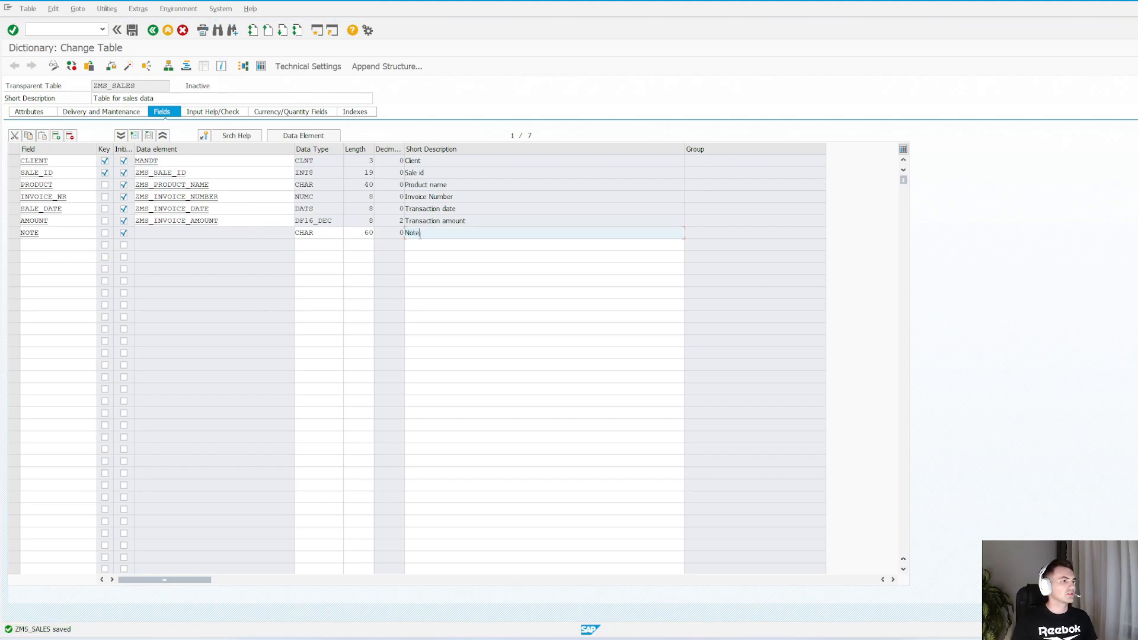
Reopen ZMS_SALES for maintenance in SM30 to check whether the NOTE field is offered, and return to the initial screen
key(alt+Tab)
click(128, 211)
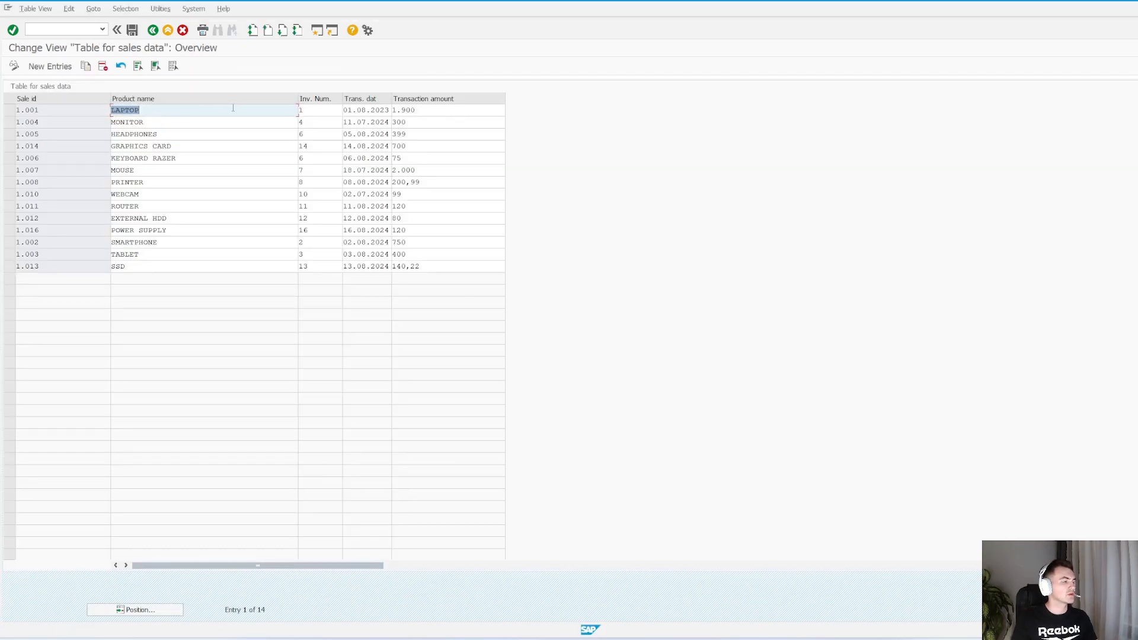
click(153, 30)
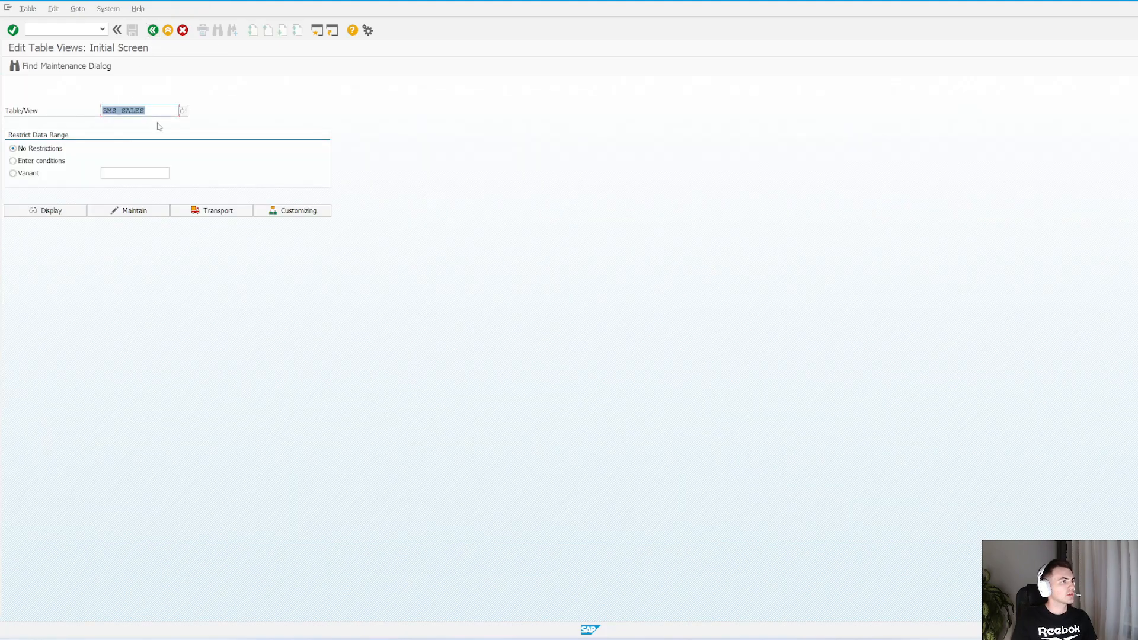
click(134, 210)
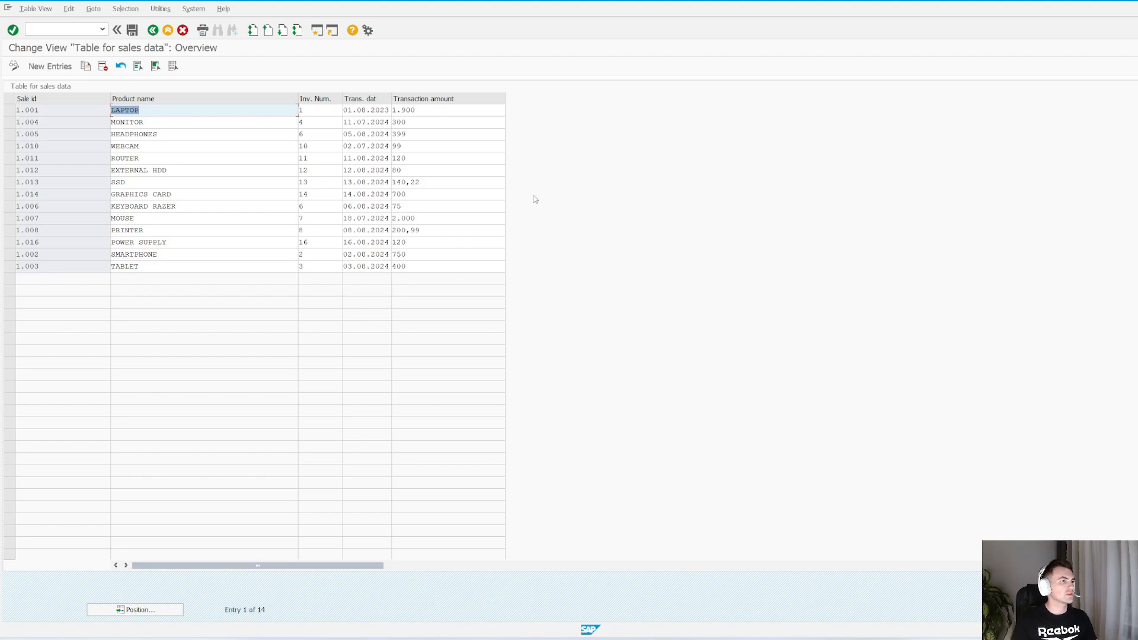
click(153, 29)
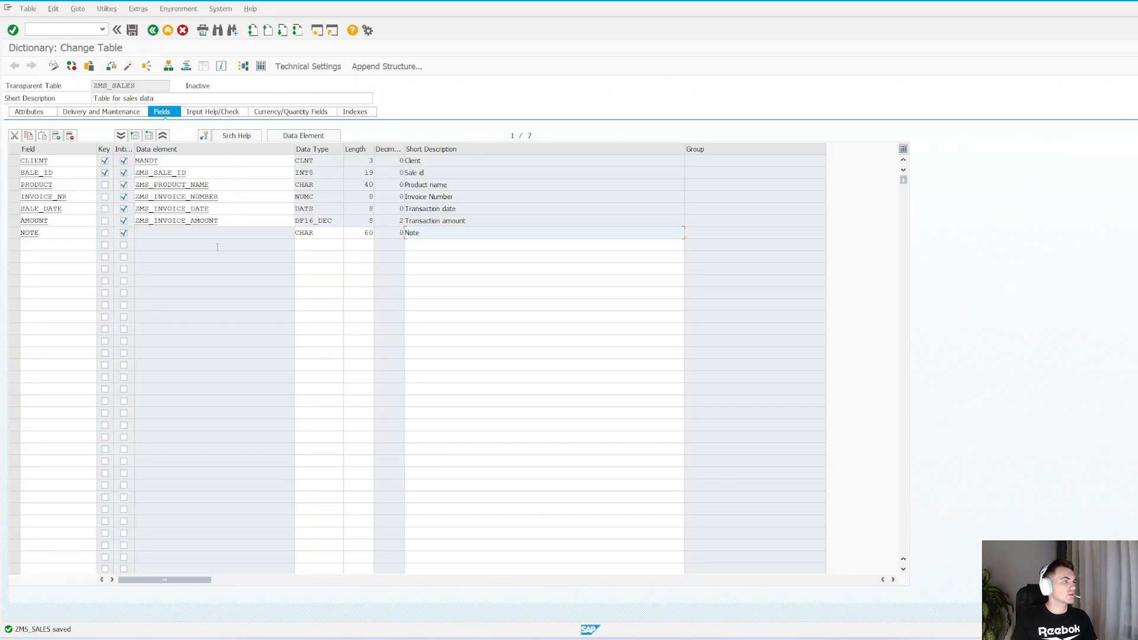
Activate the changed ZMS_SALES table and open its table maintenance generator
click(200, 256)
key(ctrl+F3)
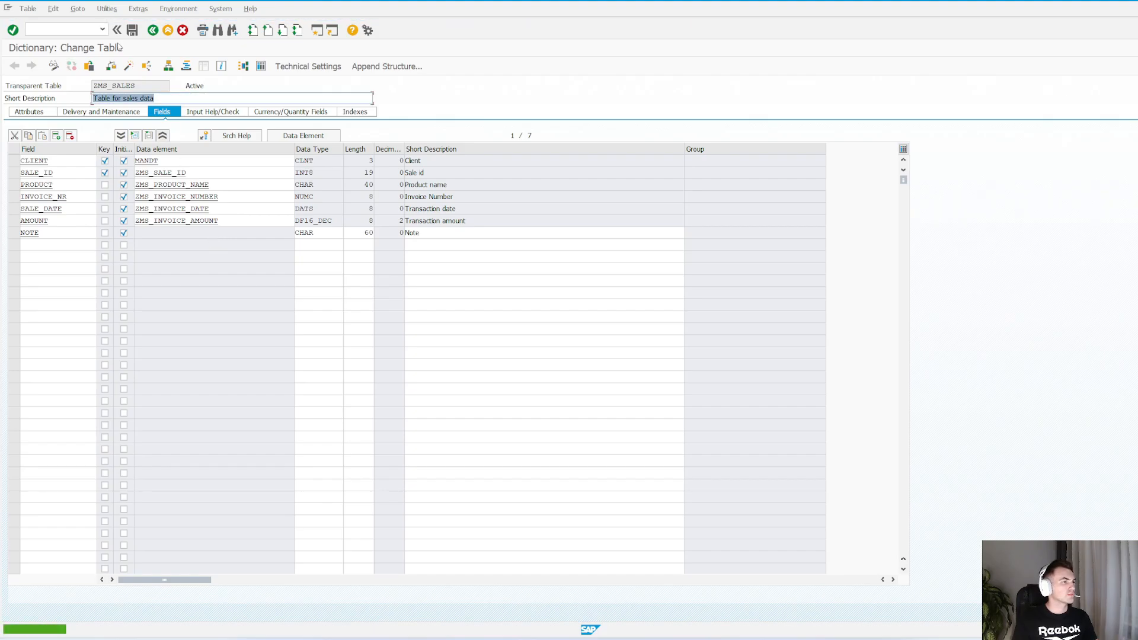
click(114, 11)
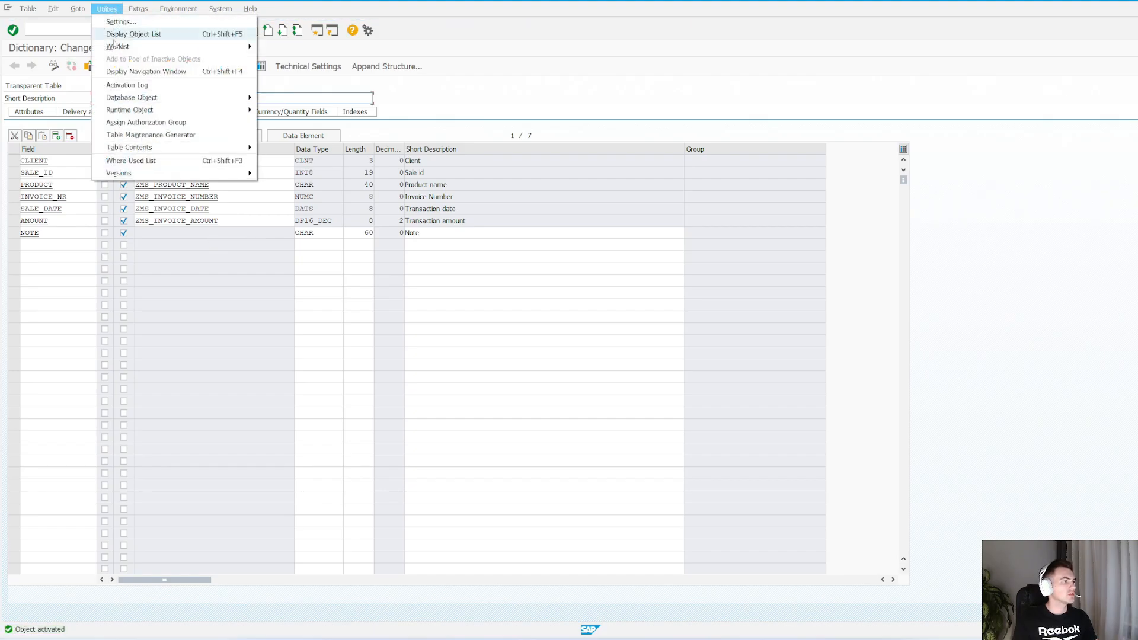
click(158, 135)
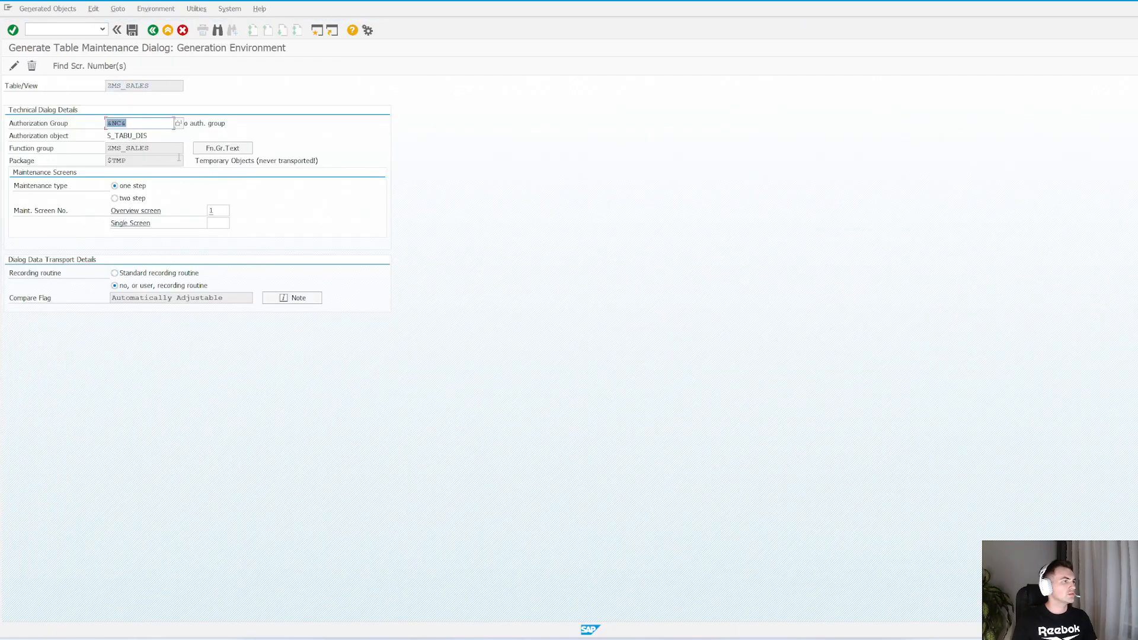
Regenerate the maintenance dialog with New field/sec.table in structure as the reason, recreating overview screen 1
click(13, 67)
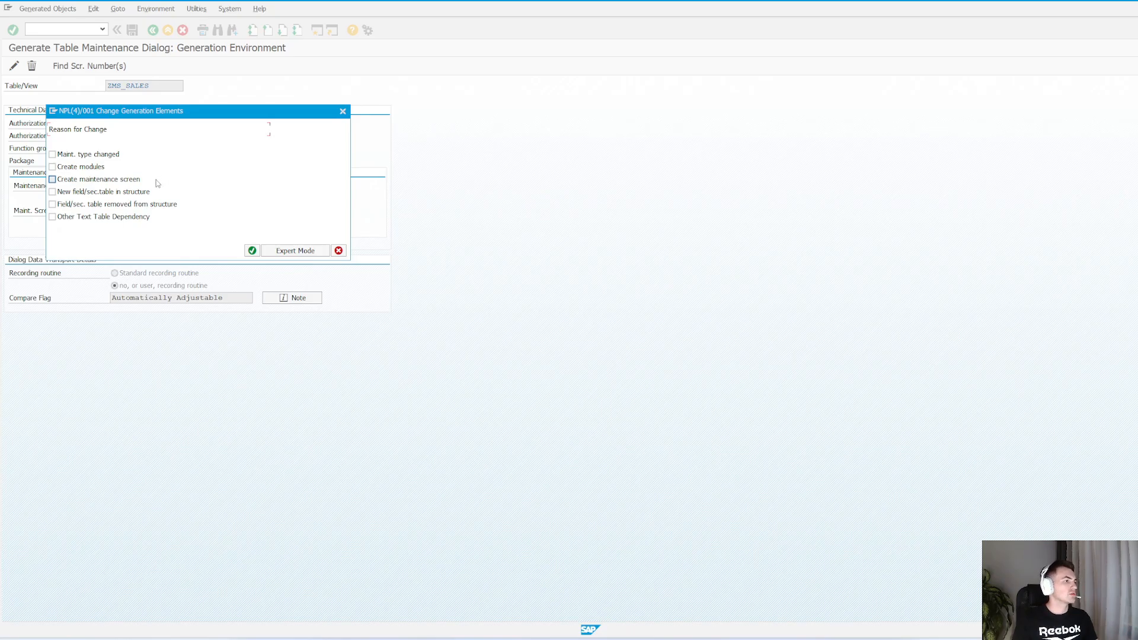
click(54, 193)
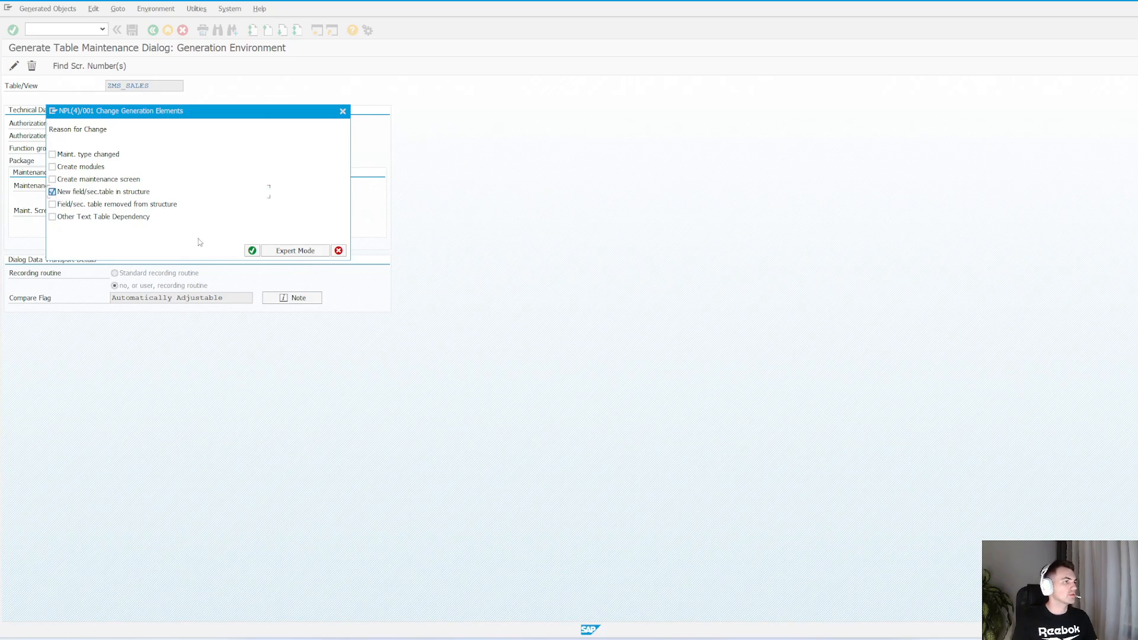
click(253, 251)
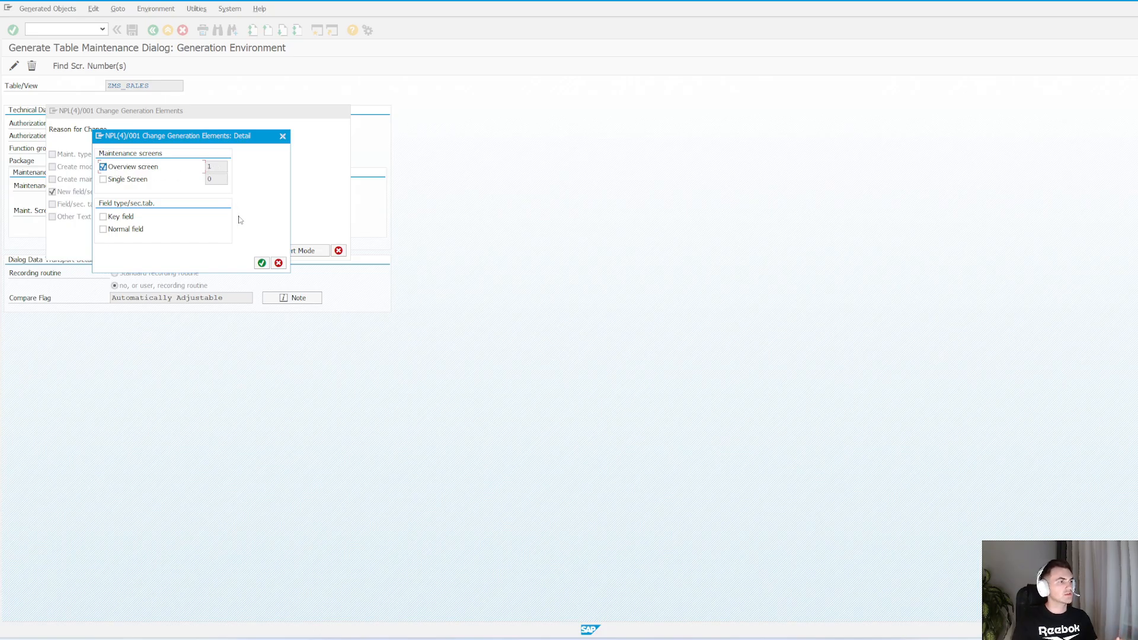
click(261, 262)
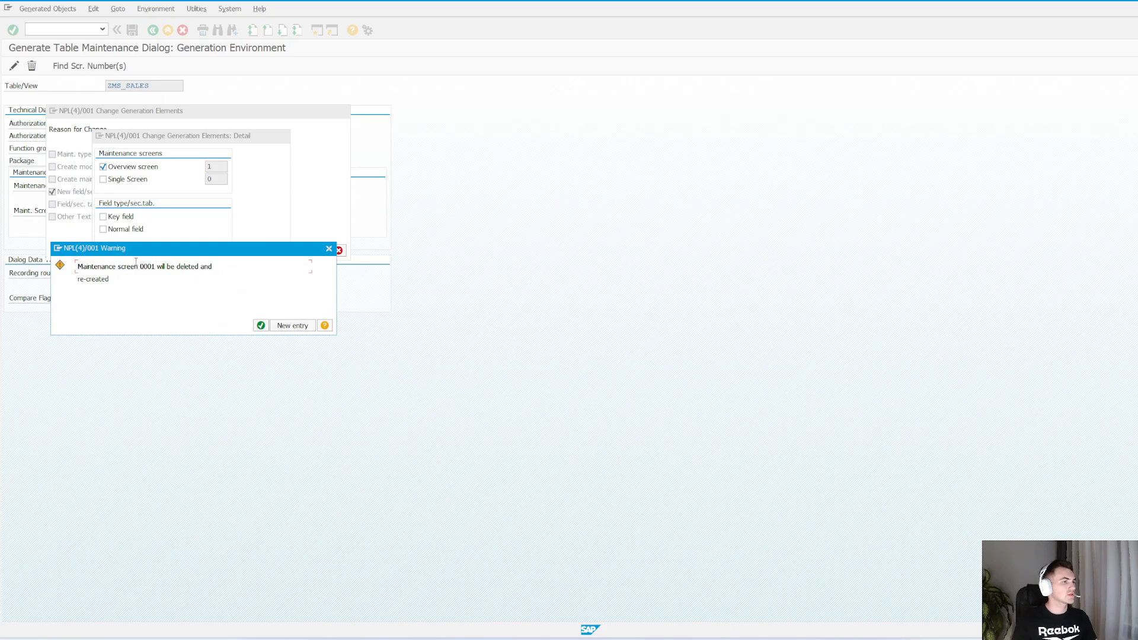
click(261, 325)
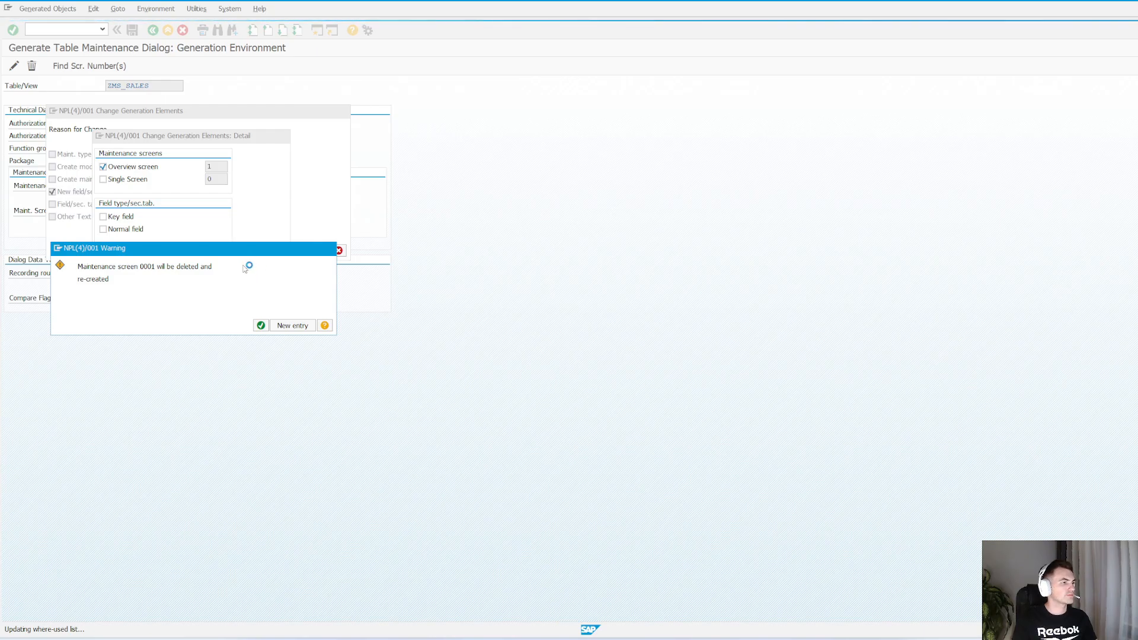
Open ZMS_SALES for maintenance in SM30 again and check the column for the new field
key(alt+Tab)
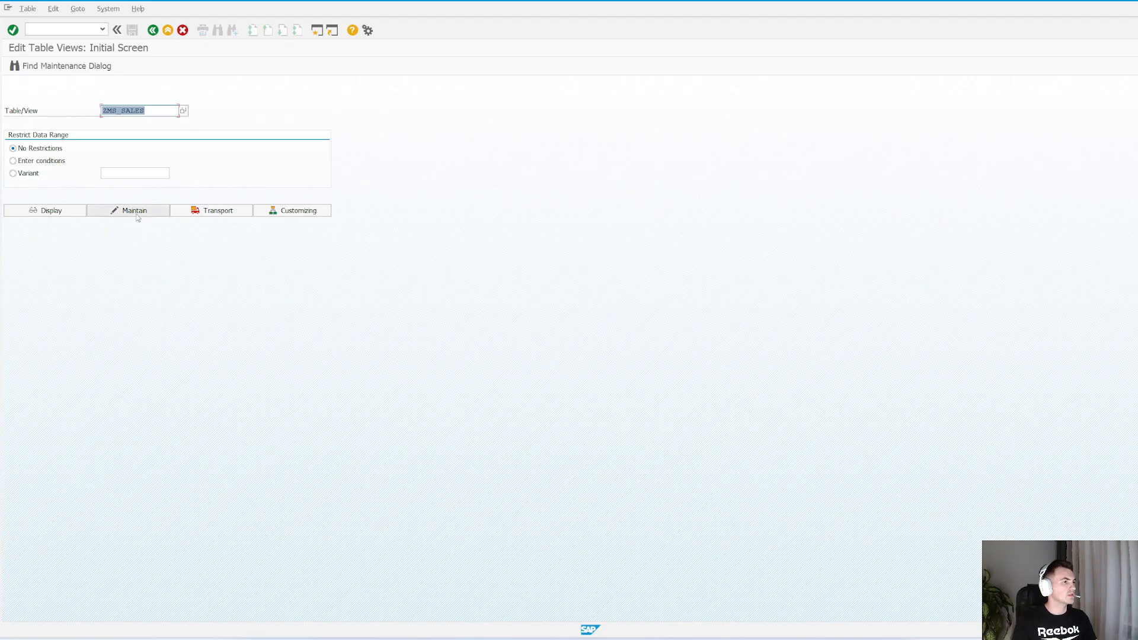
click(131, 211)
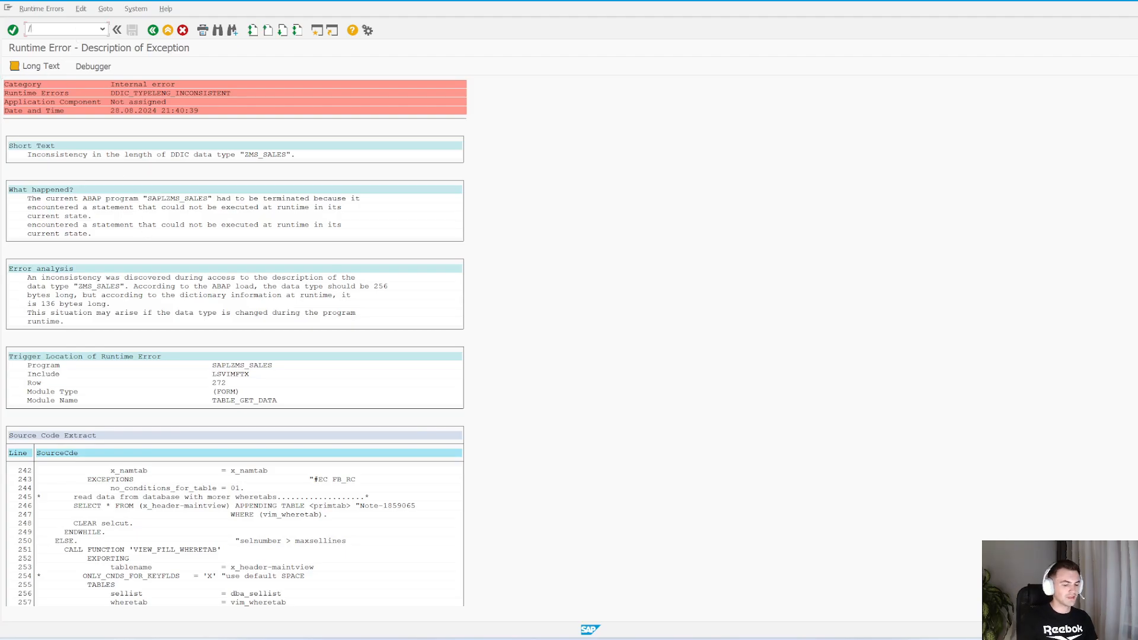
key(F3)
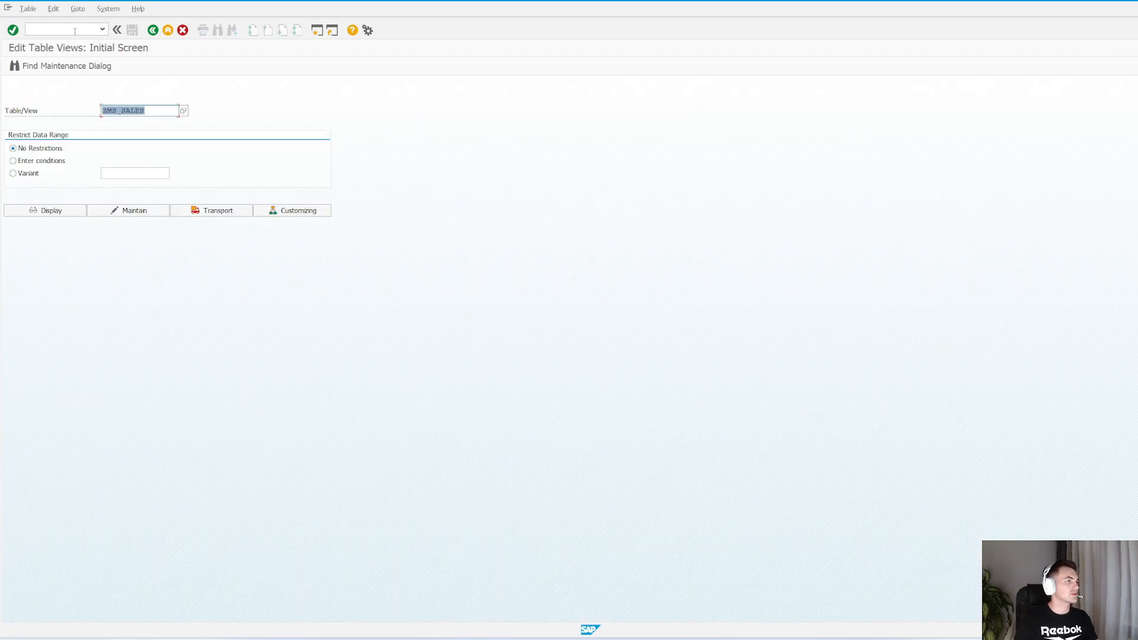
click(153, 110)
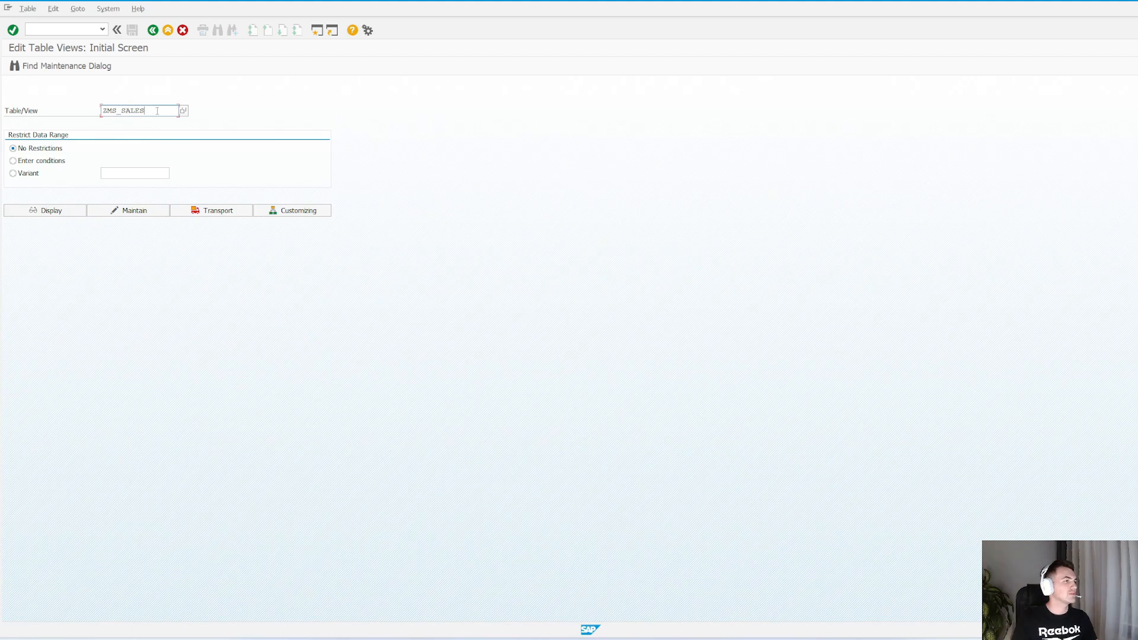
click(119, 208)
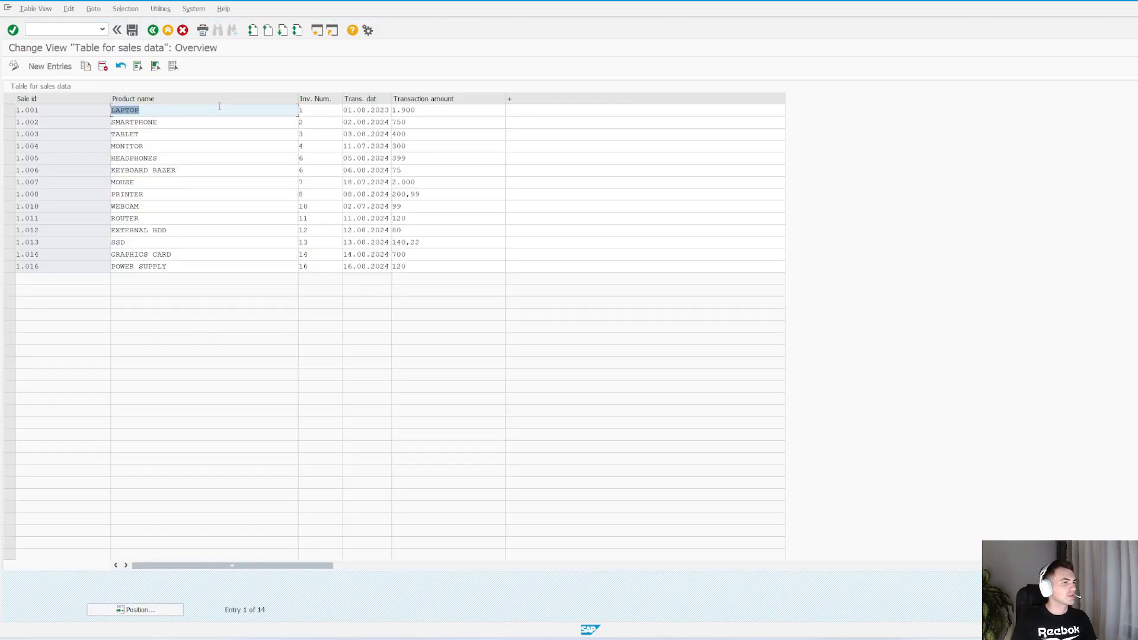
click(541, 113)
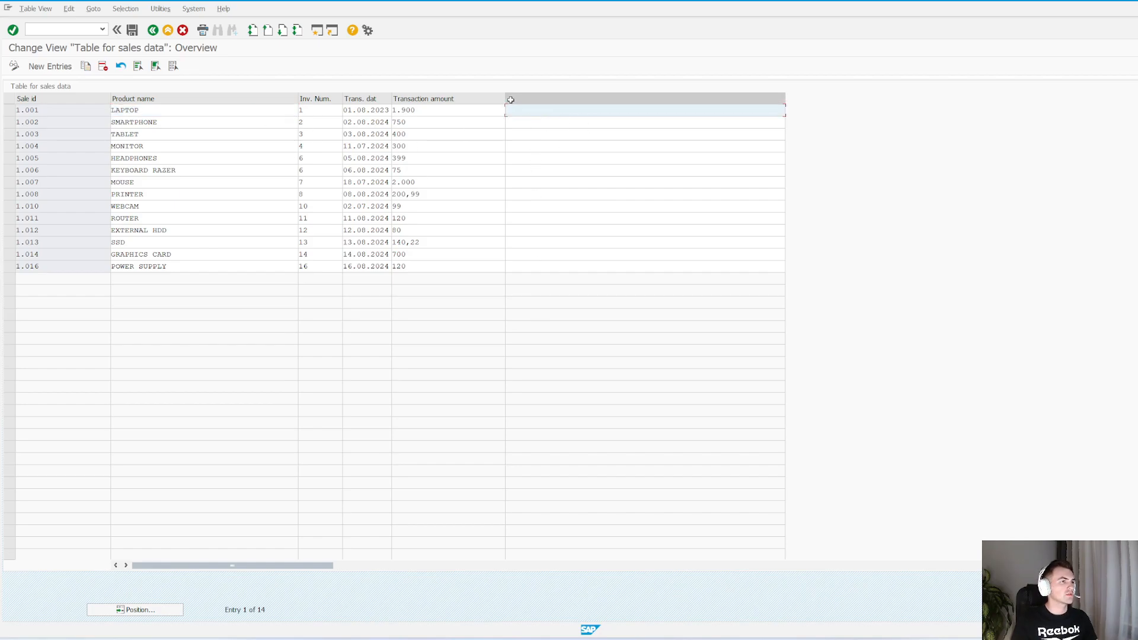
Go back to the table definition and display the field labels of the product field's data element ZMS_PRODUCT_NAME
key(alt+Tab)
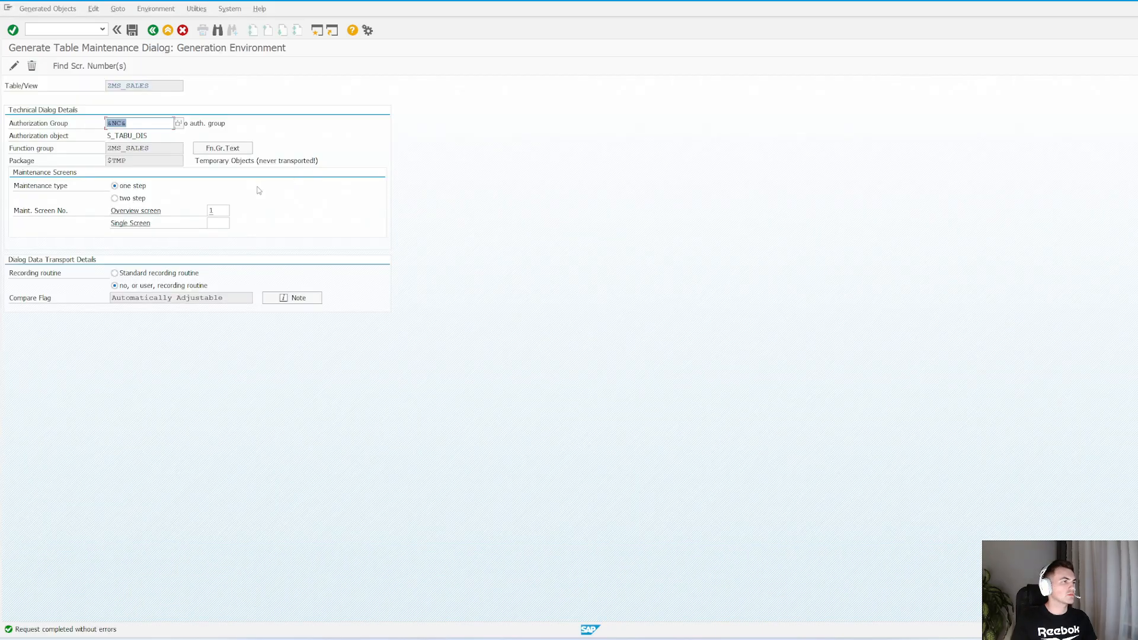
click(153, 29)
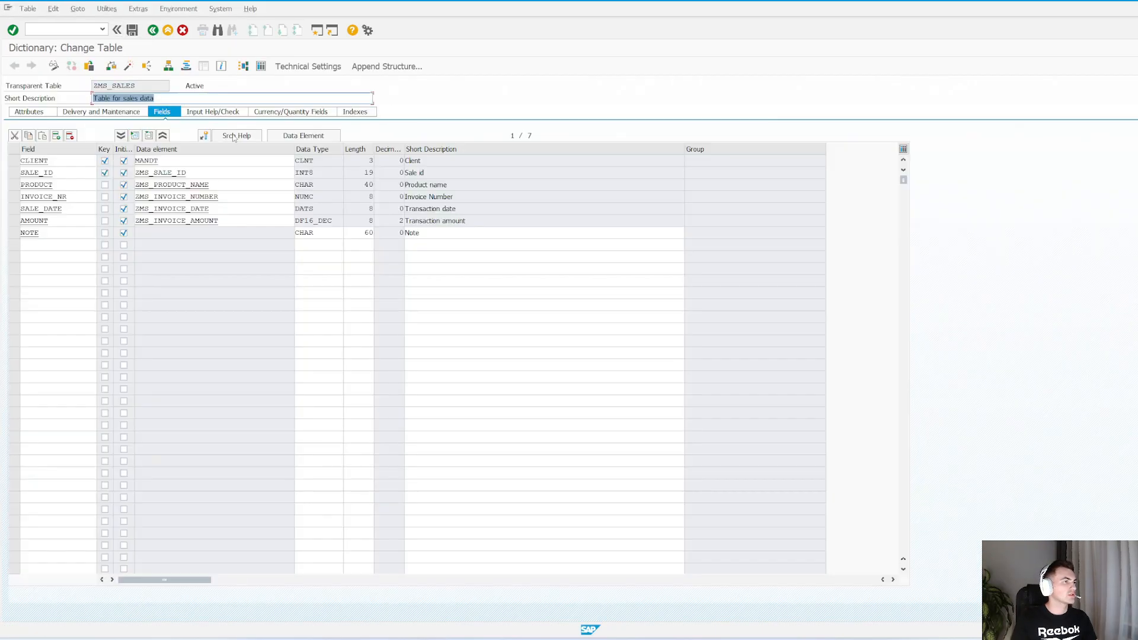
click(219, 185)
double_click(184, 186)
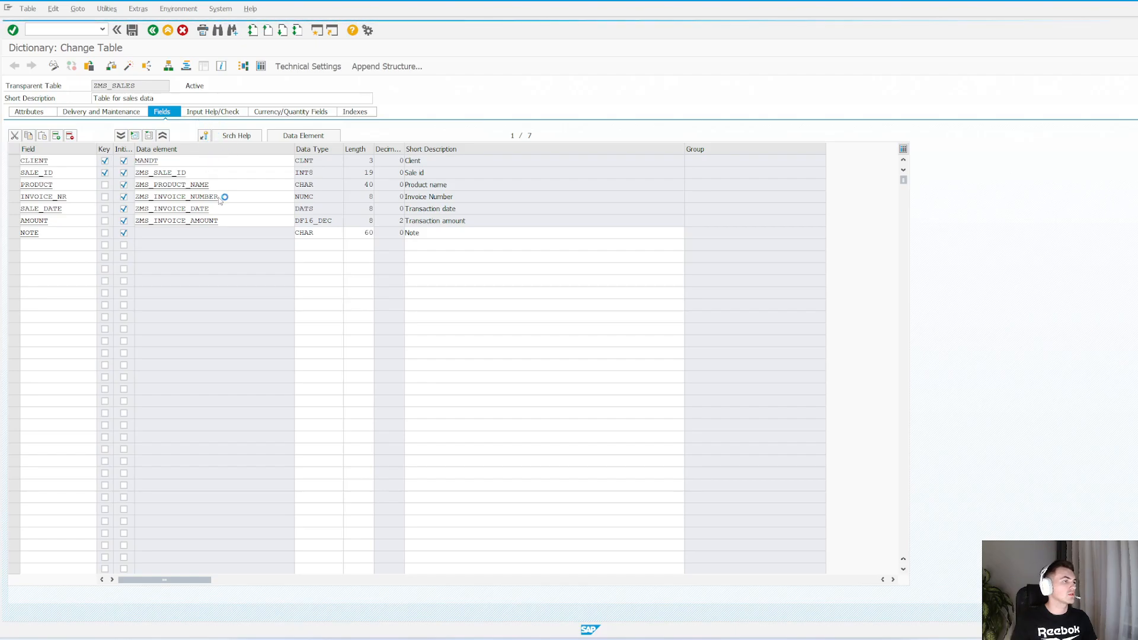
click(207, 112)
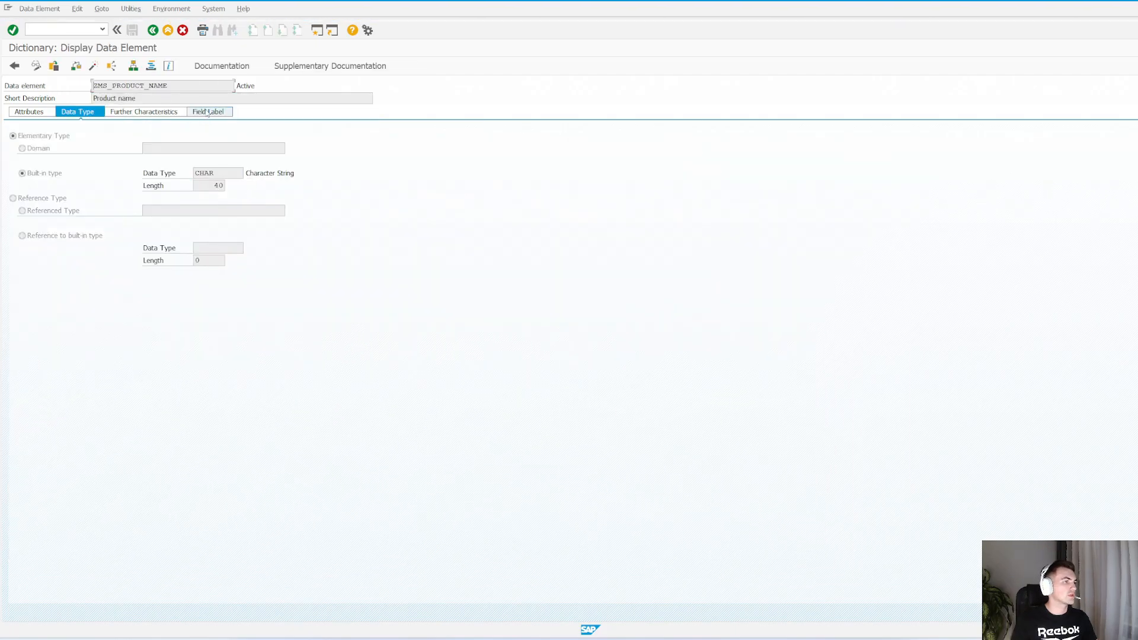
drag(174, 147, 126, 148)
Compare the new column's header in the SM30 view with the product name data element's field labels
key(alt+Tab)
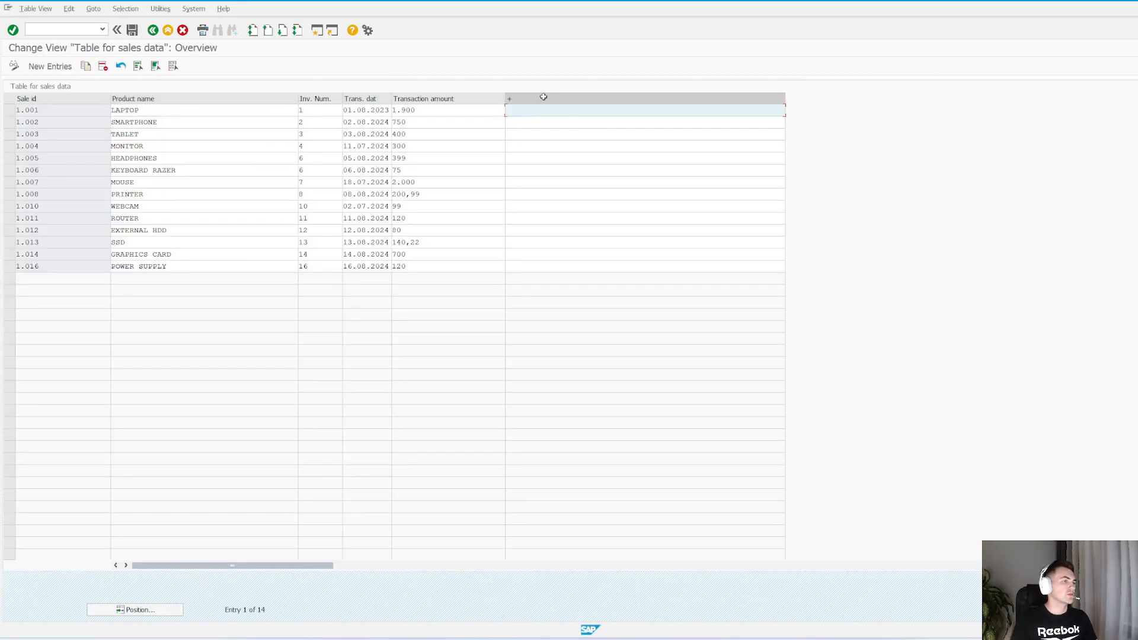
click(569, 129)
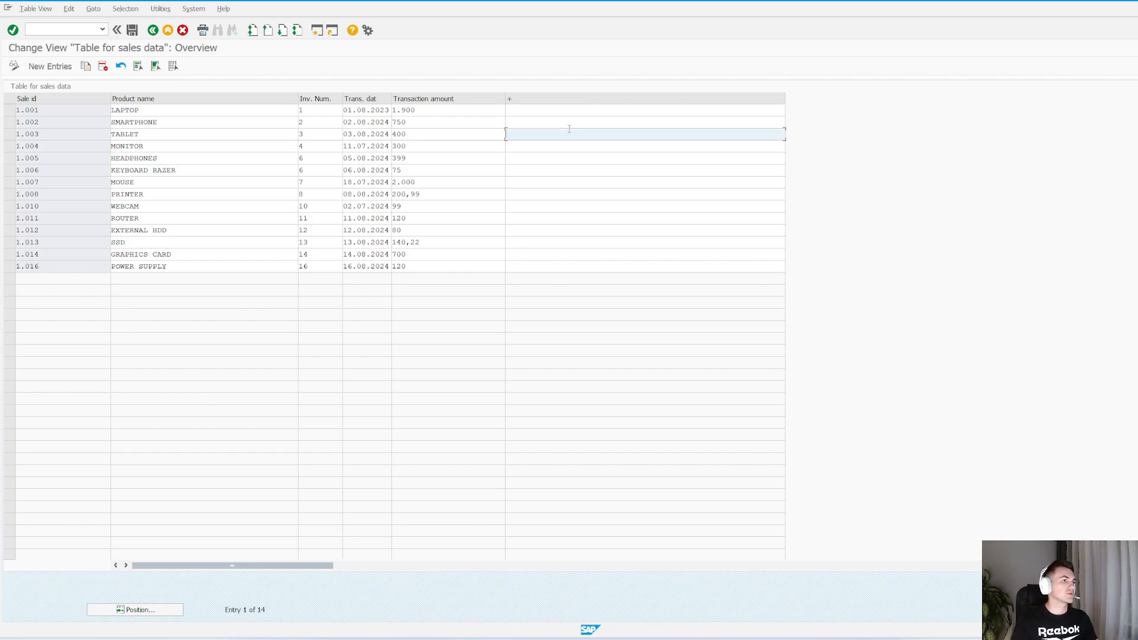
key(alt+Tab)
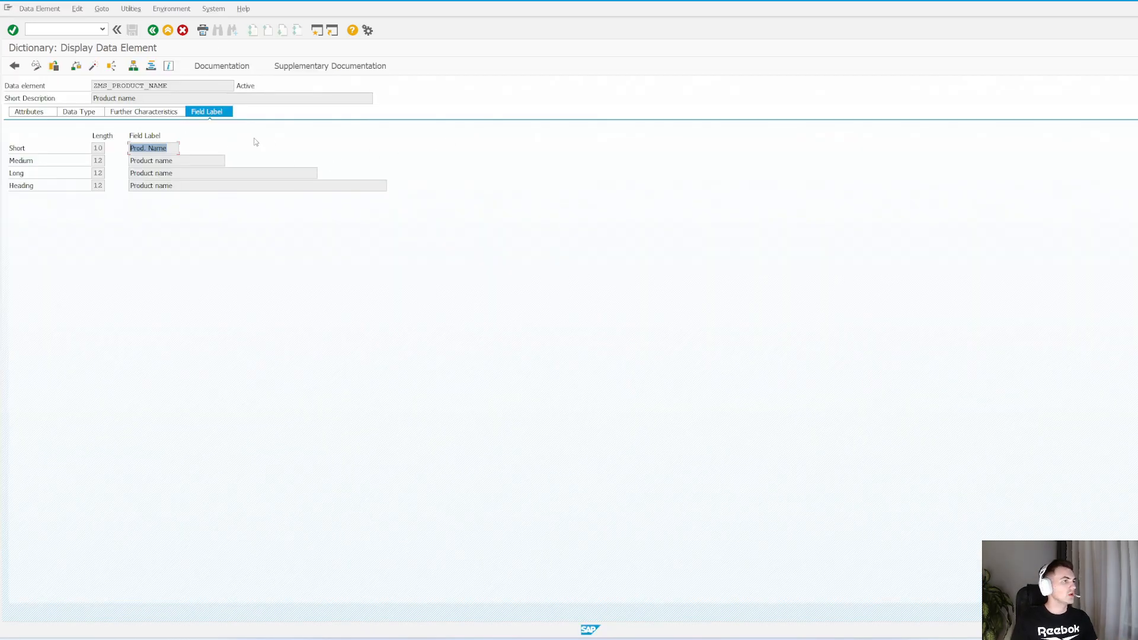
Open overview screen 1 of the ZMS_SALES maintenance dialog in the graphical layout editor of the Screen Painter
click(153, 30)
click(107, 9)
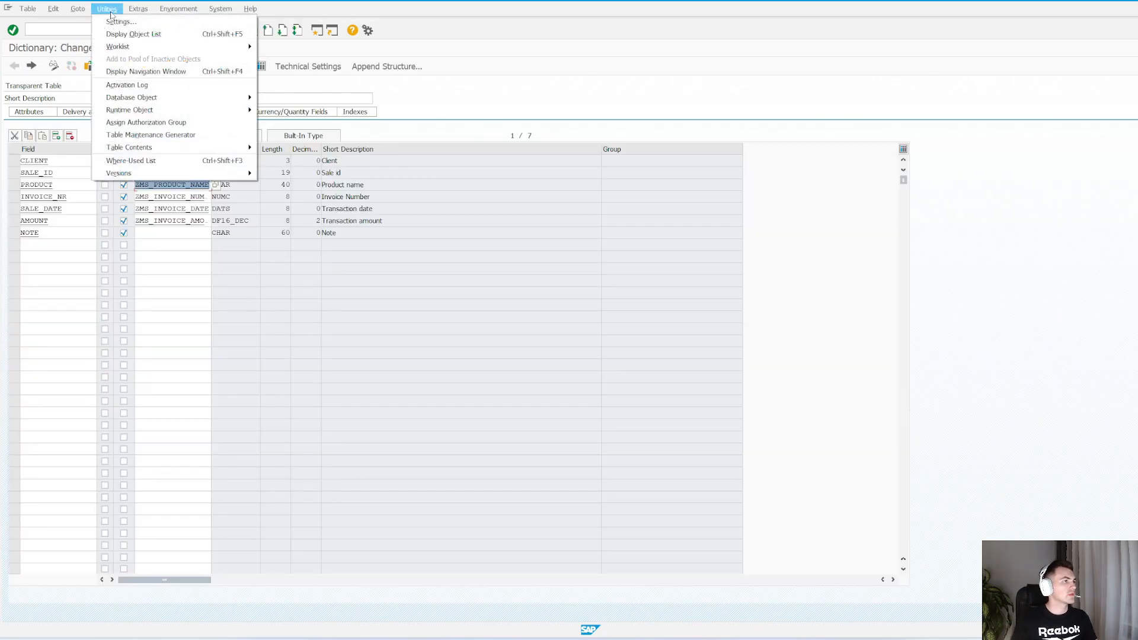
click(149, 135)
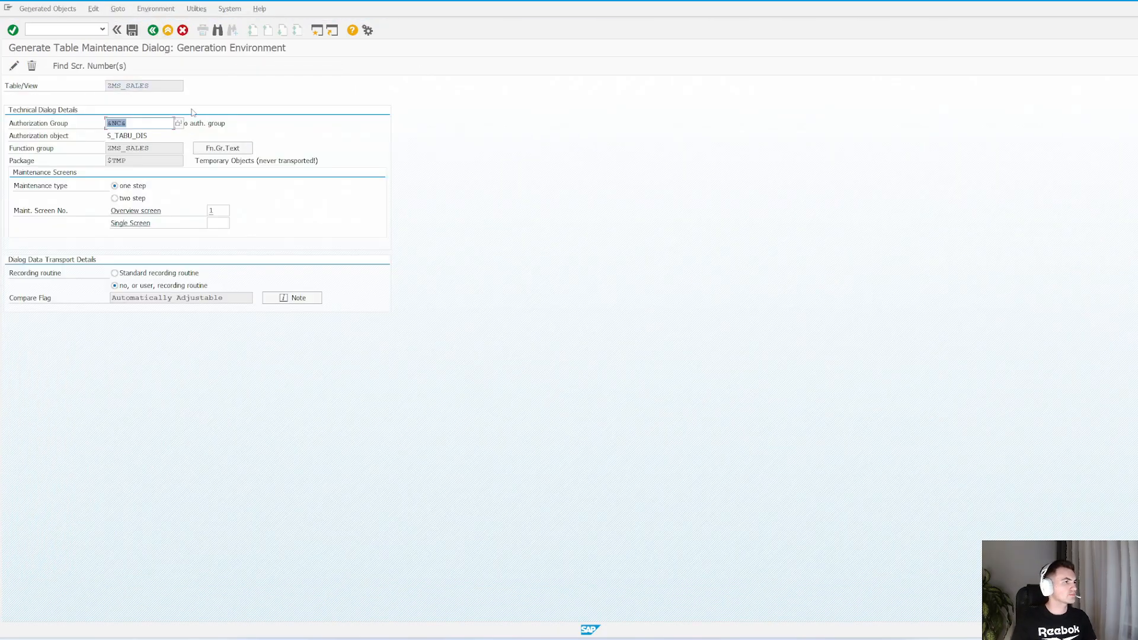
click(219, 211)
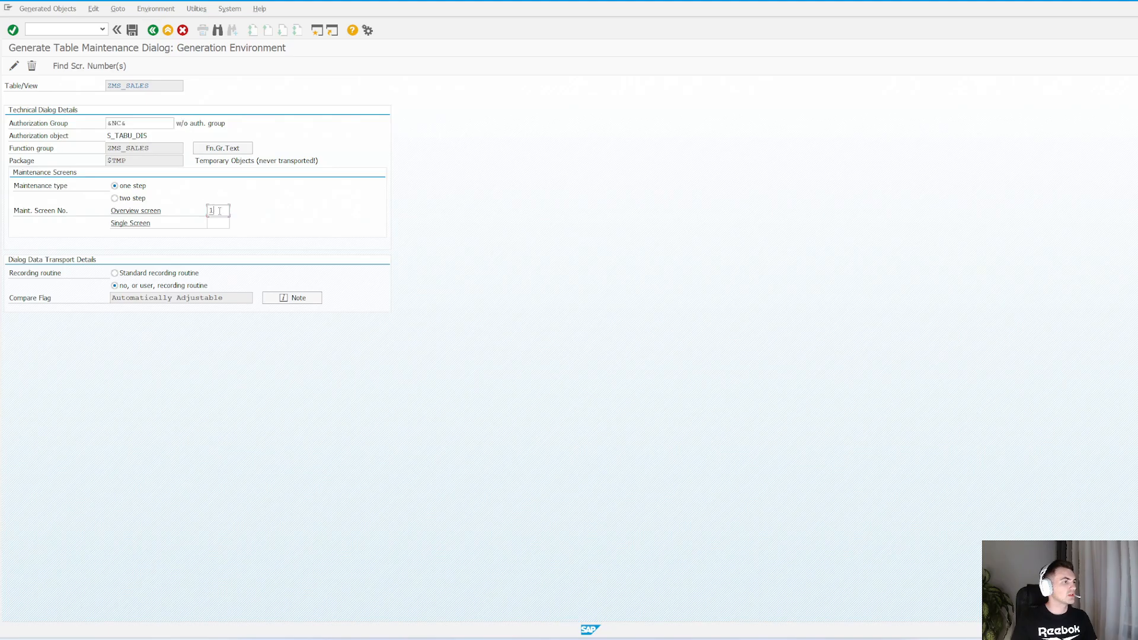
text(1)
key(Return)
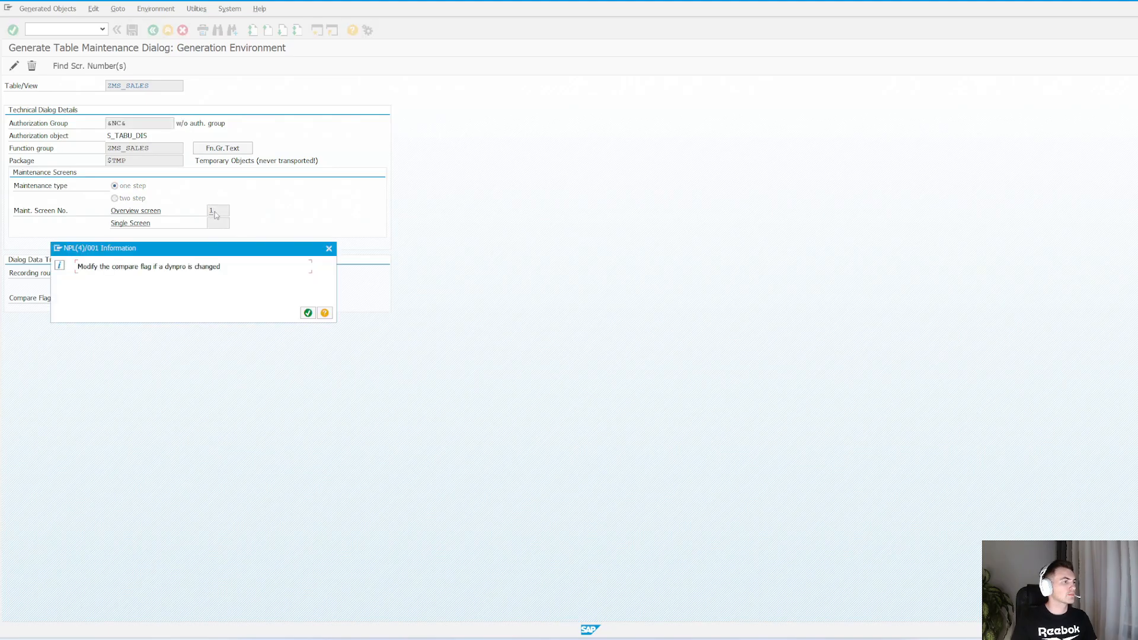
click(308, 313)
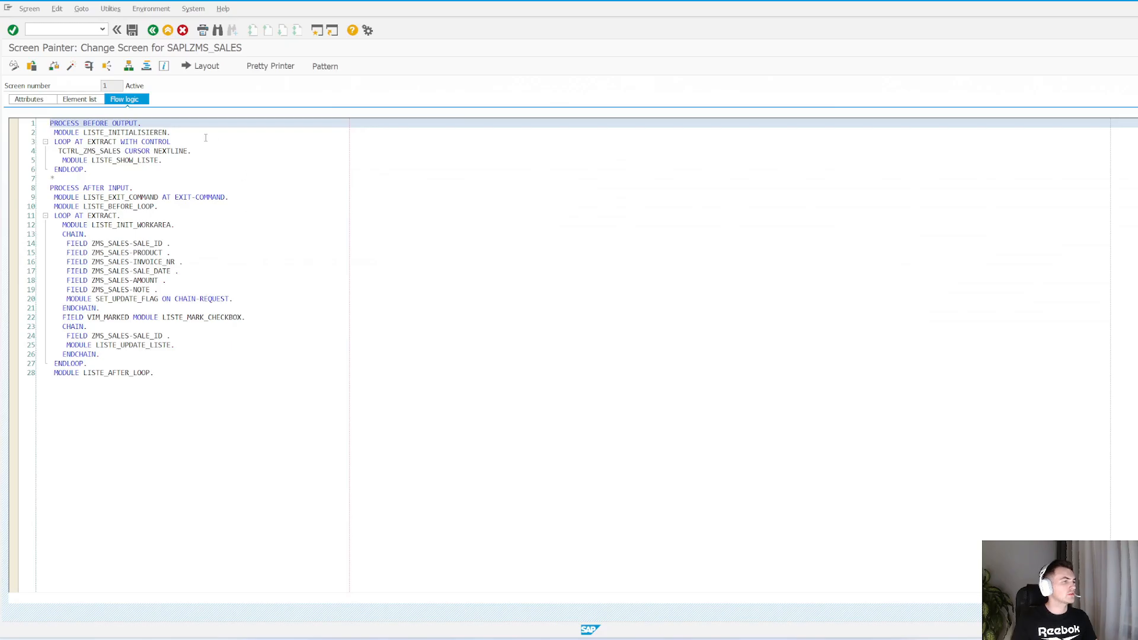
click(204, 68)
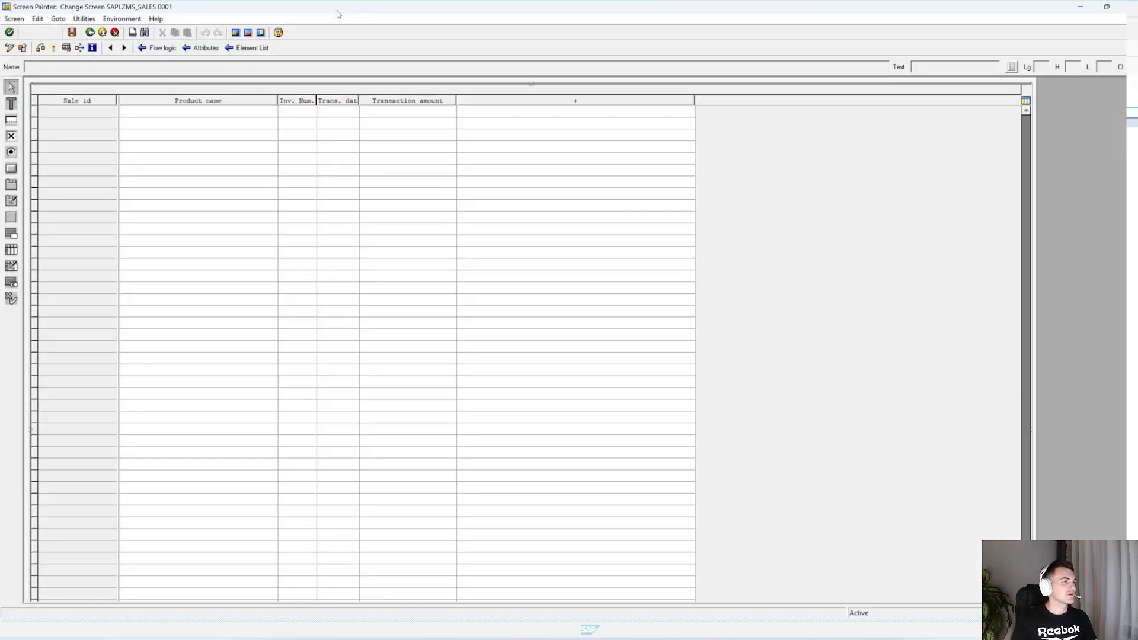
click(337, 9)
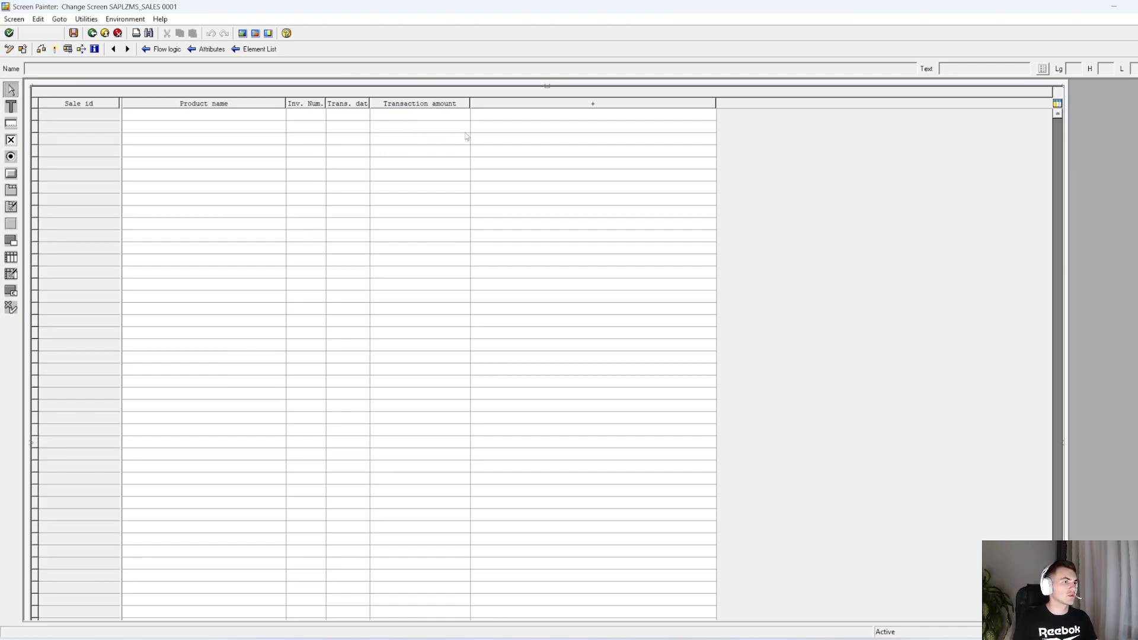
Set the header text of the ZMS_SALES-NOTE column to Note, save and activate the screen, and close the layout editor
click(576, 108)
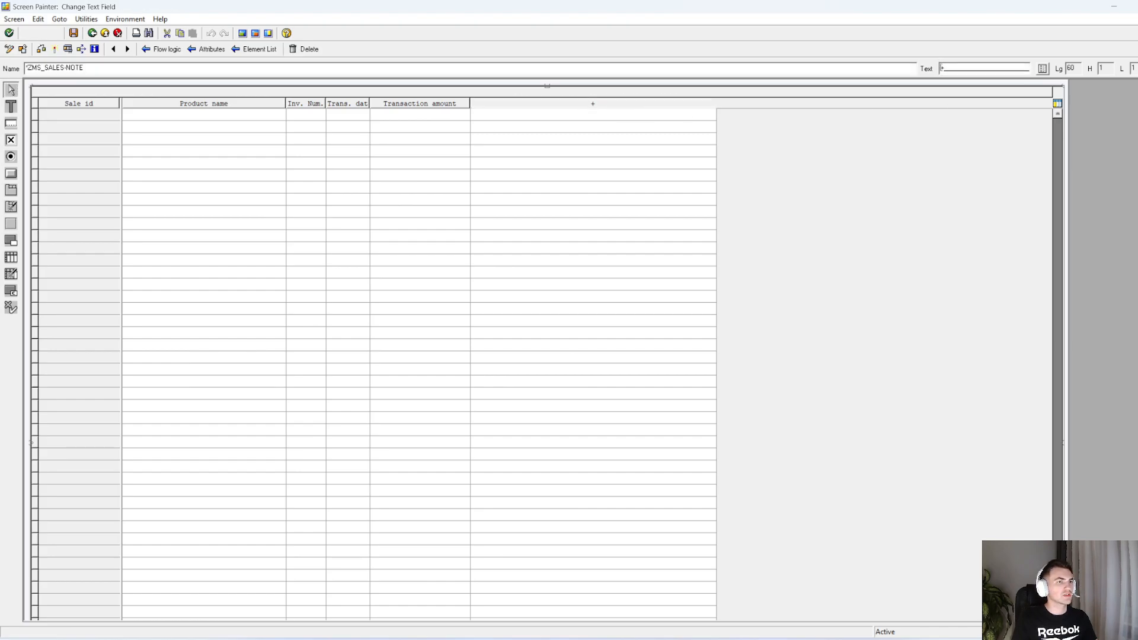
drag(942, 68, 1089, 76)
key(BackSpace)
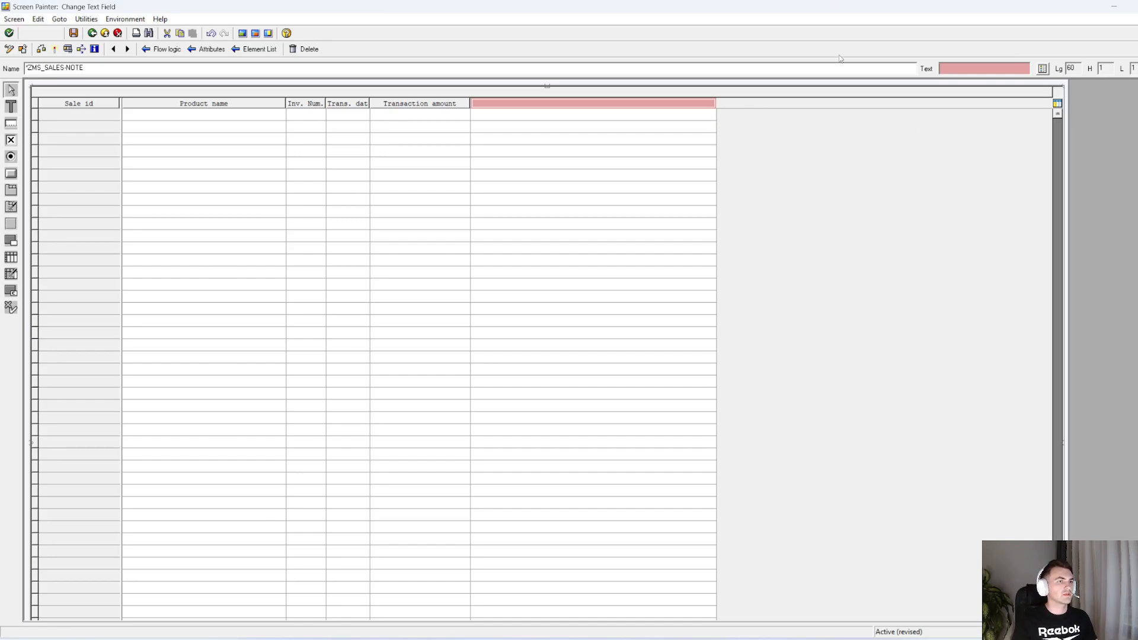
text(Note)
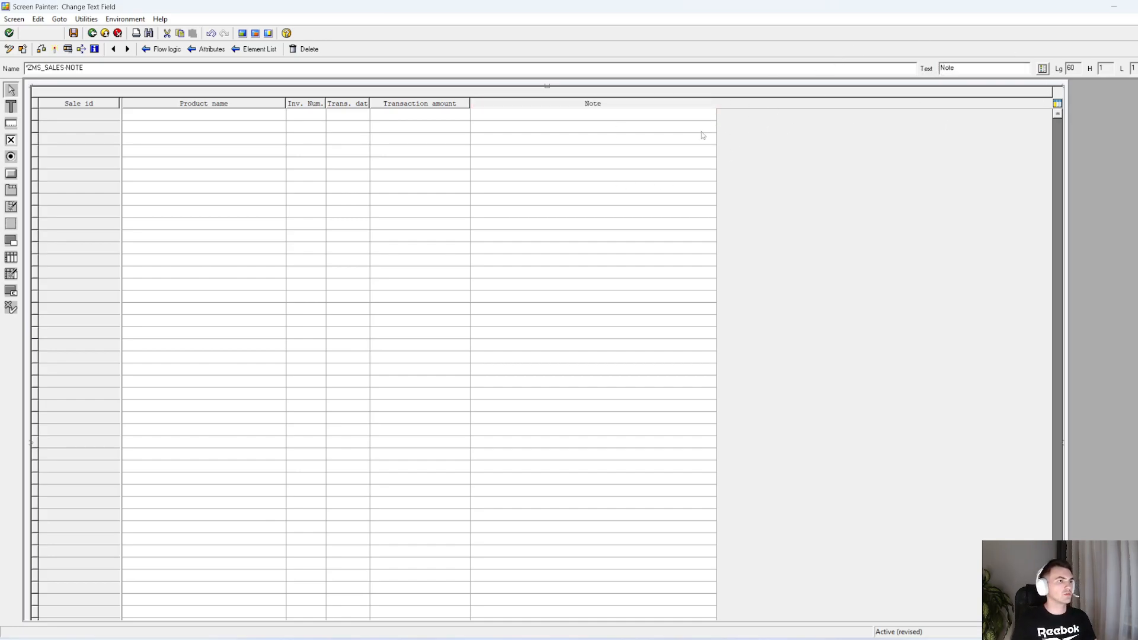
key(Return)
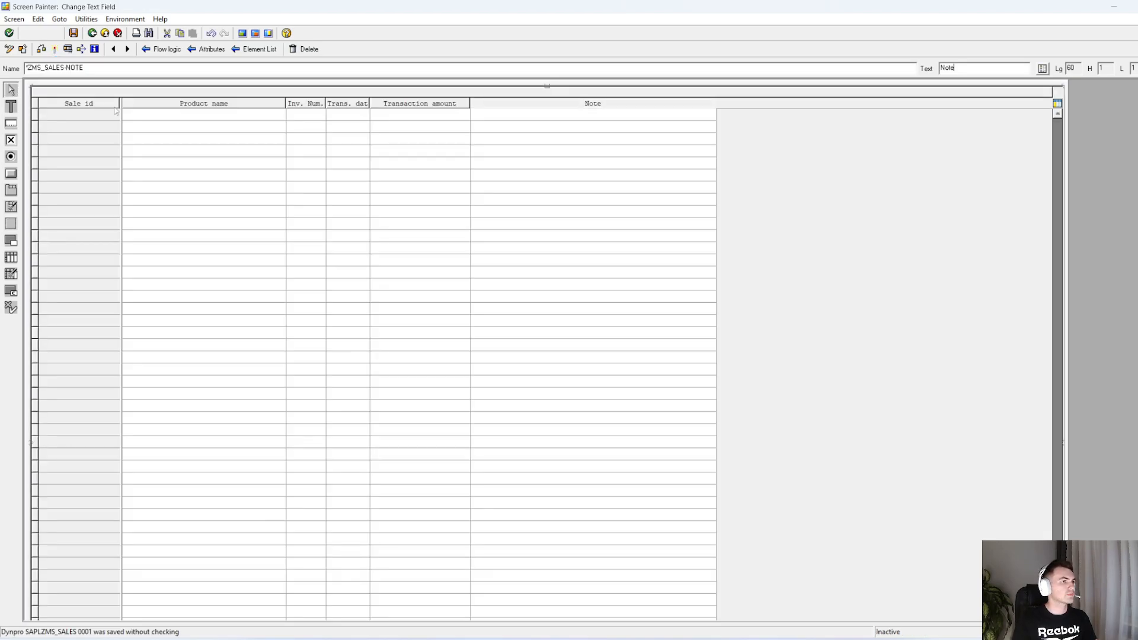
click(55, 51)
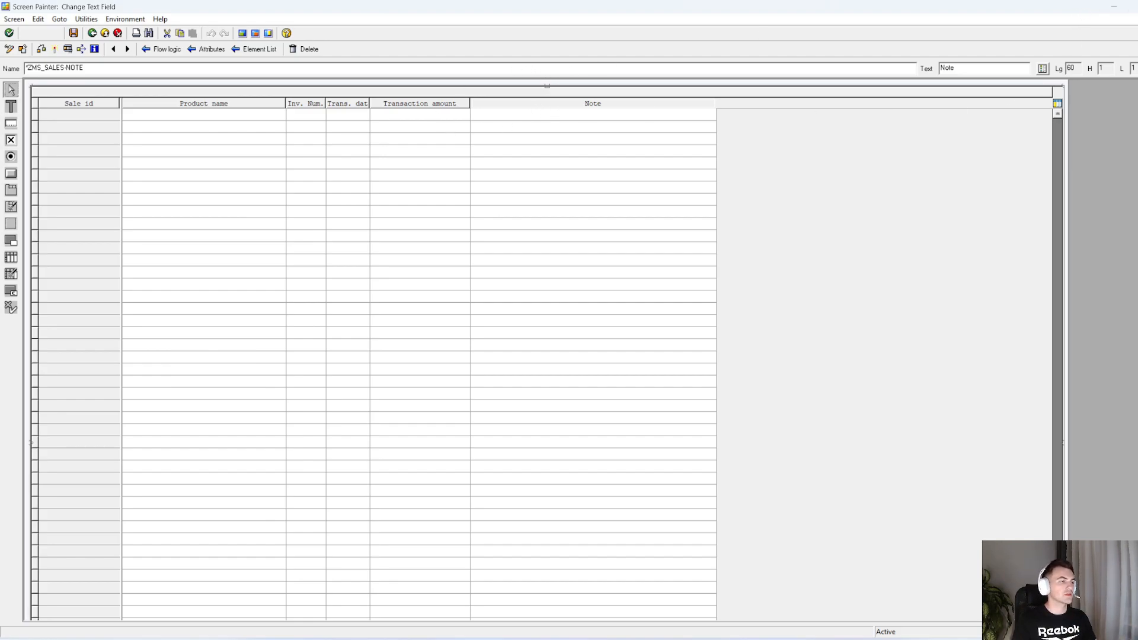
key(alt+F4)
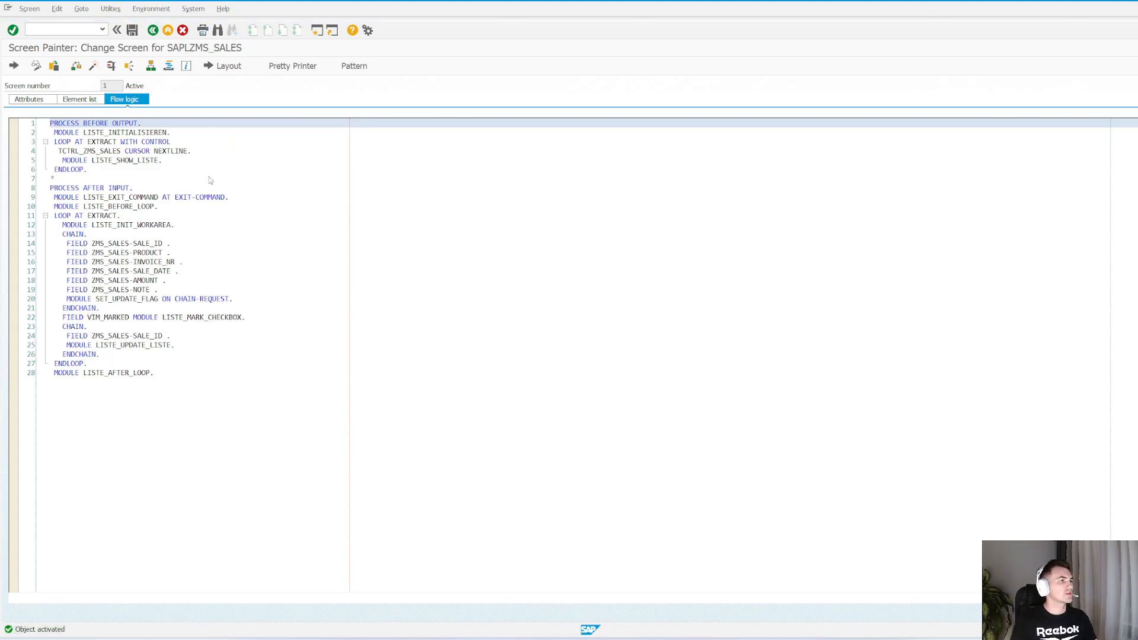
Reopen ZMS_SALES for maintenance in SM30 and save the note VERY CHEAP on the HEADPHONES entry
key(alt+Tab)
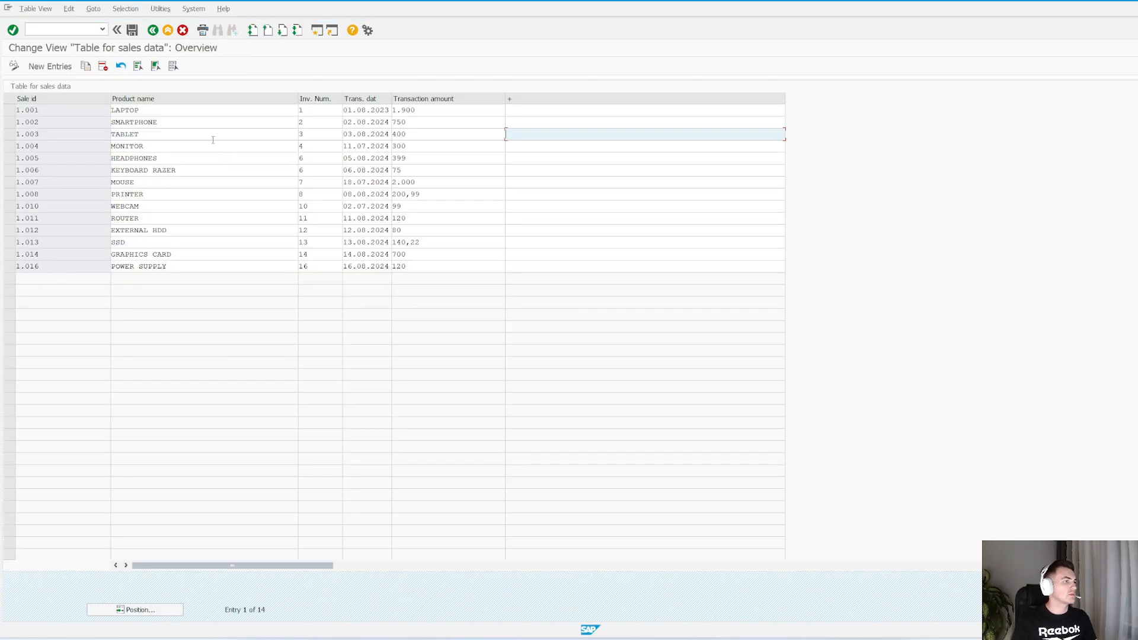
key(F3)
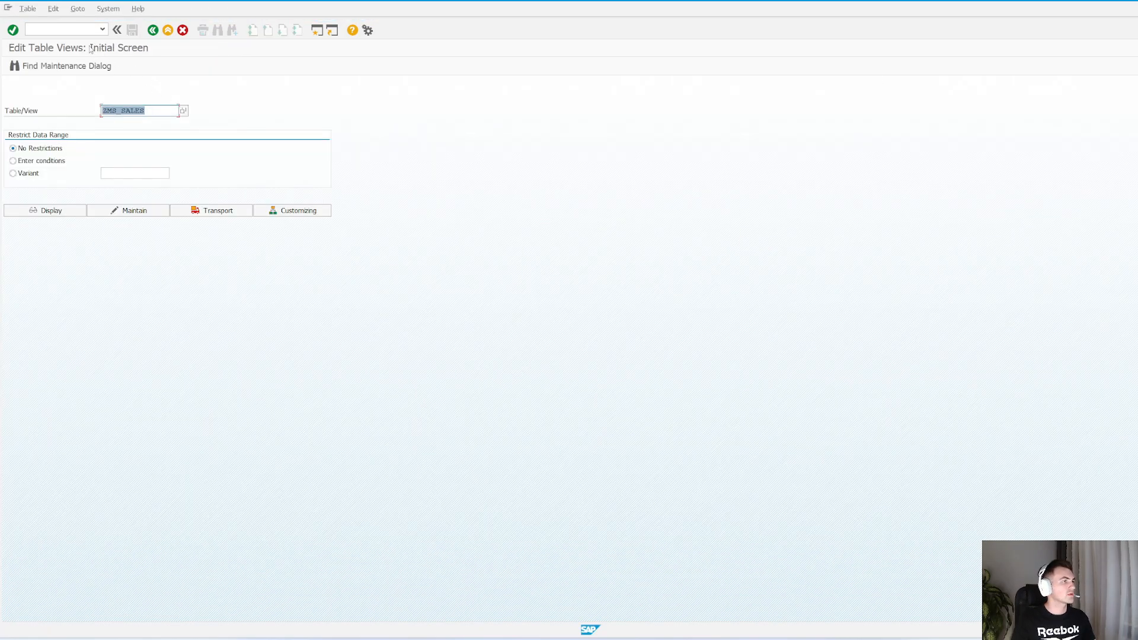
click(132, 211)
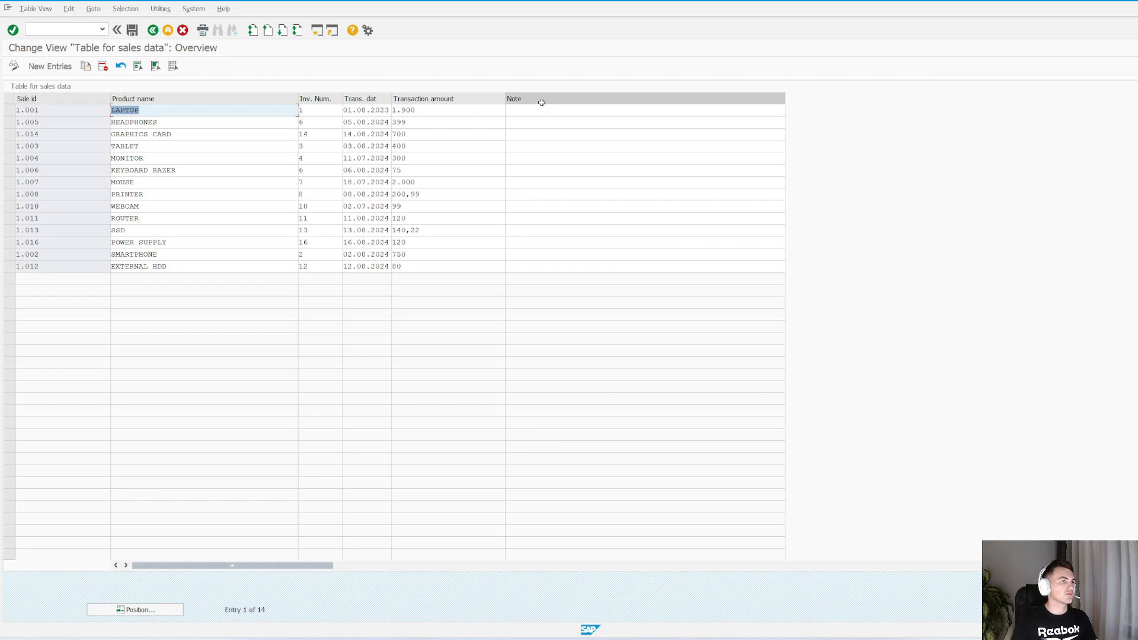
click(543, 120)
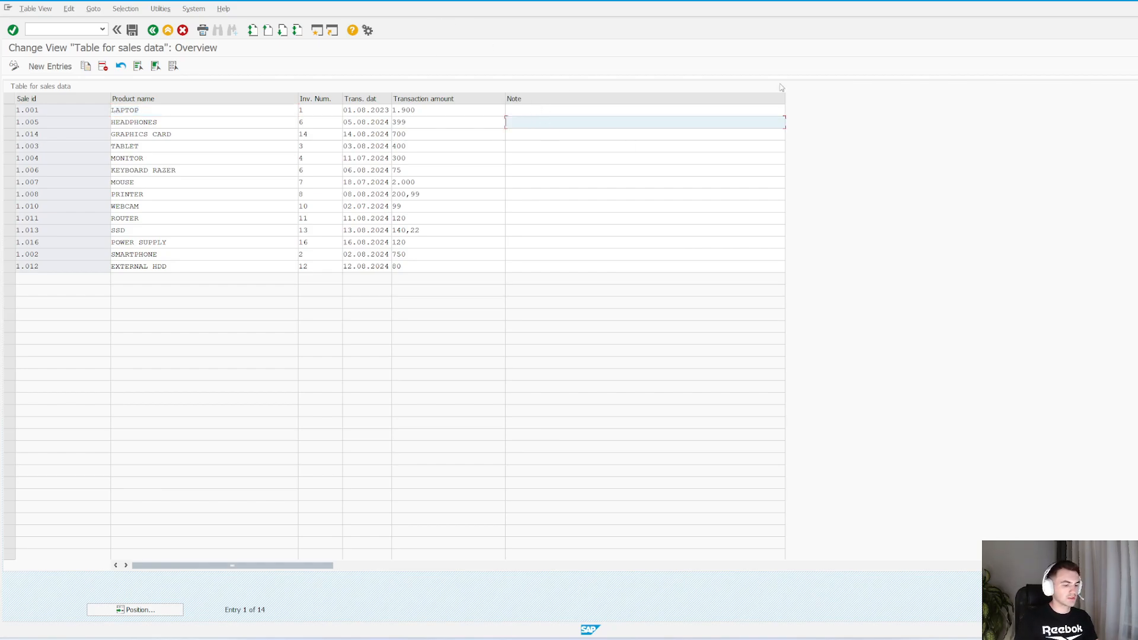
key(ctrl+s)
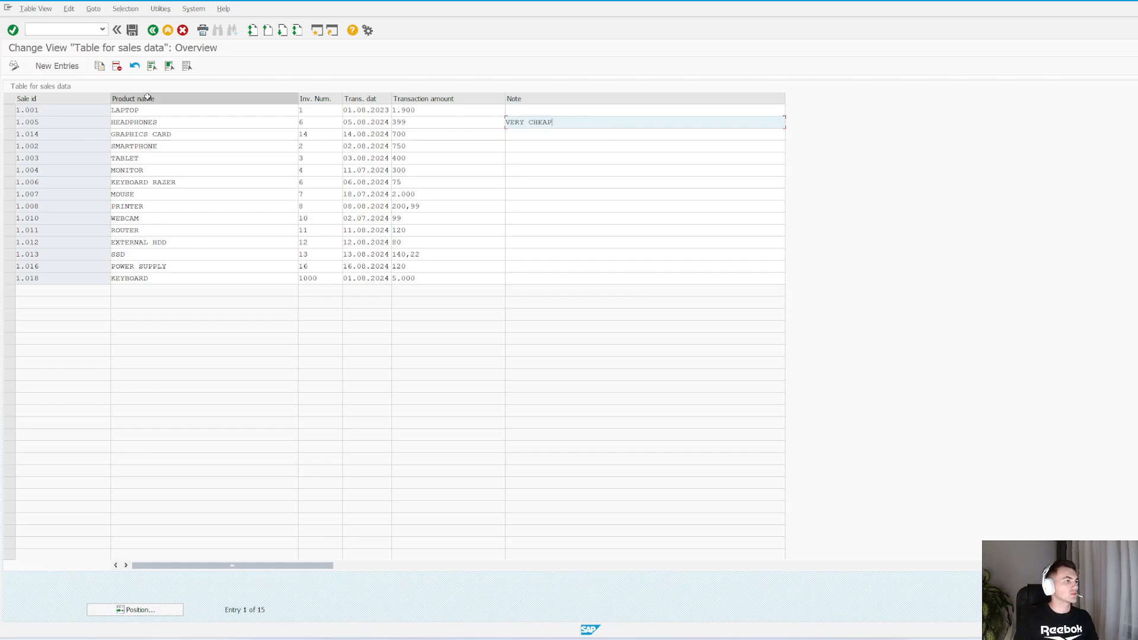
Start a new sales entry with sale id 1020 and product name PHONE
click(57, 66)
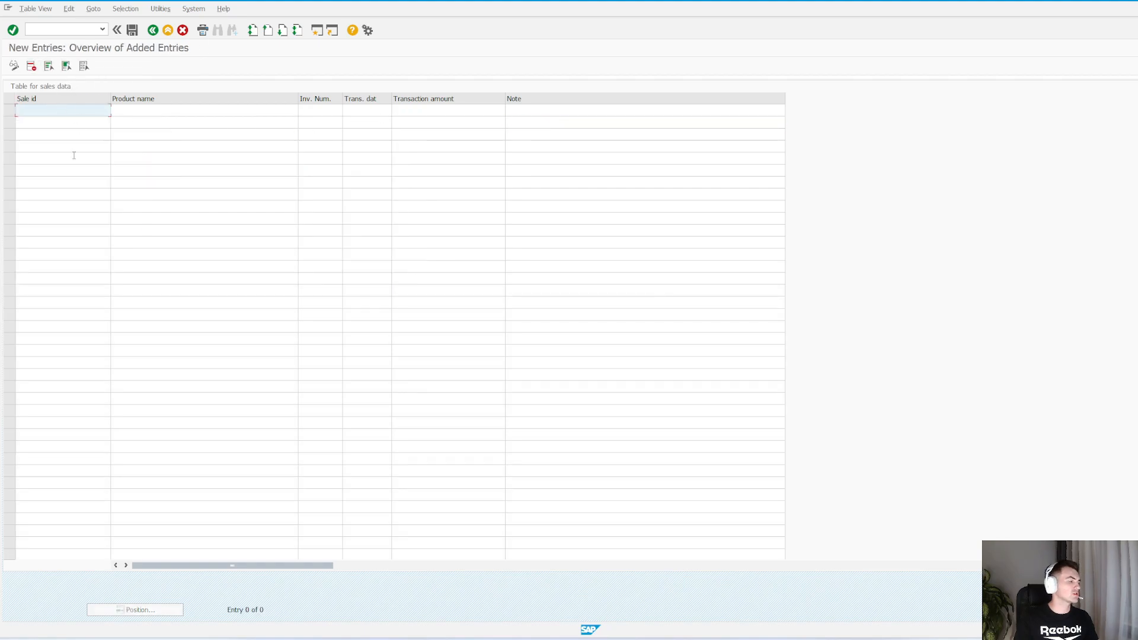
click(62, 114)
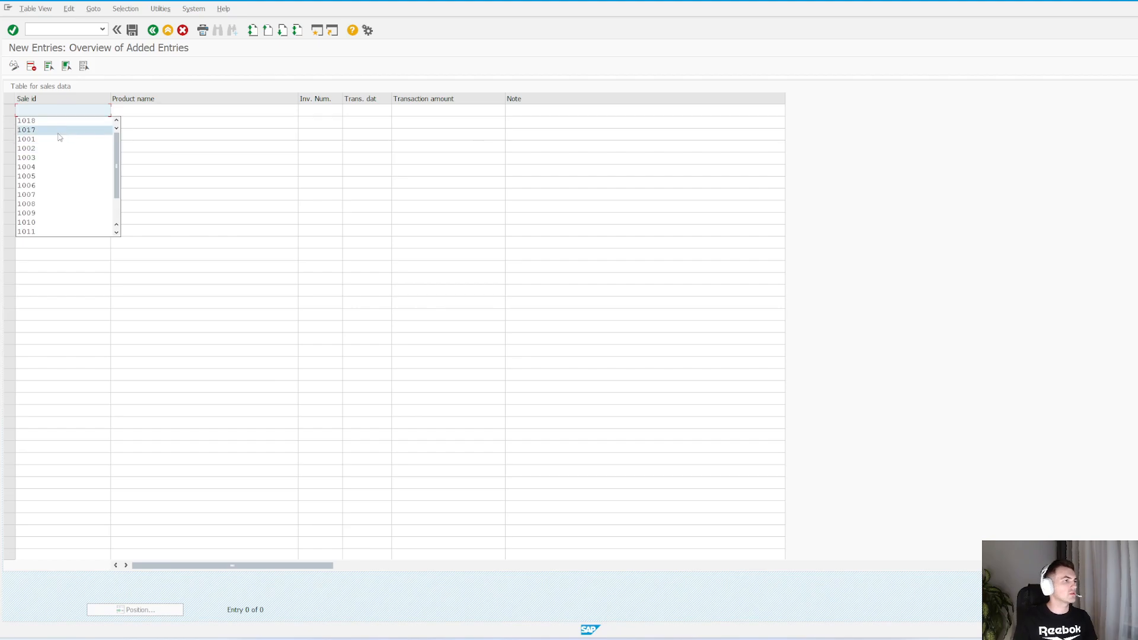
click(59, 121)
drag(46, 110, 25, 111)
text(20)
click(159, 111)
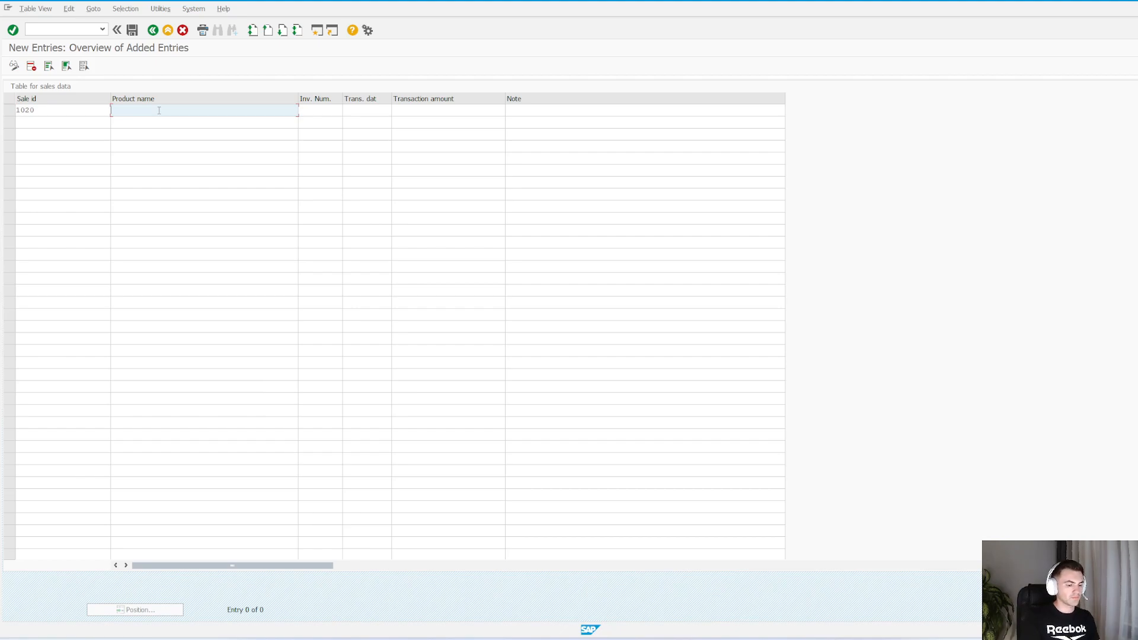
text(PHONE)
key(Tab)
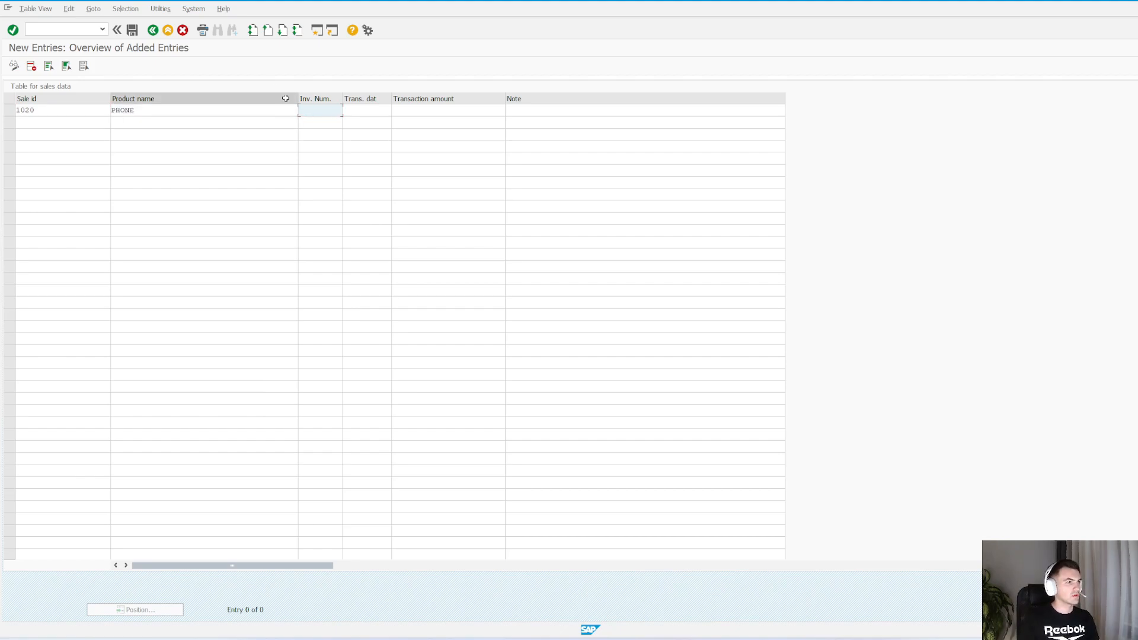
Complete the PHONE entry with invoice number 245, date 02.08.2024 and amount 100, save it, and return to the overview
click(367, 111)
click(389, 110)
double_click(222, 197)
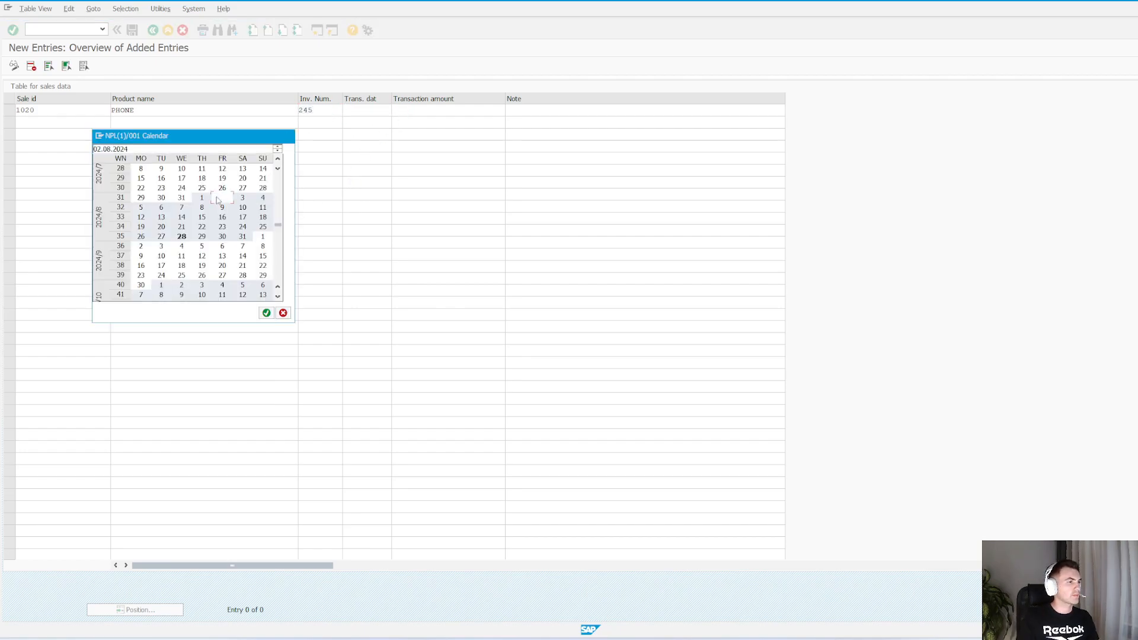
click(472, 113)
text(100)
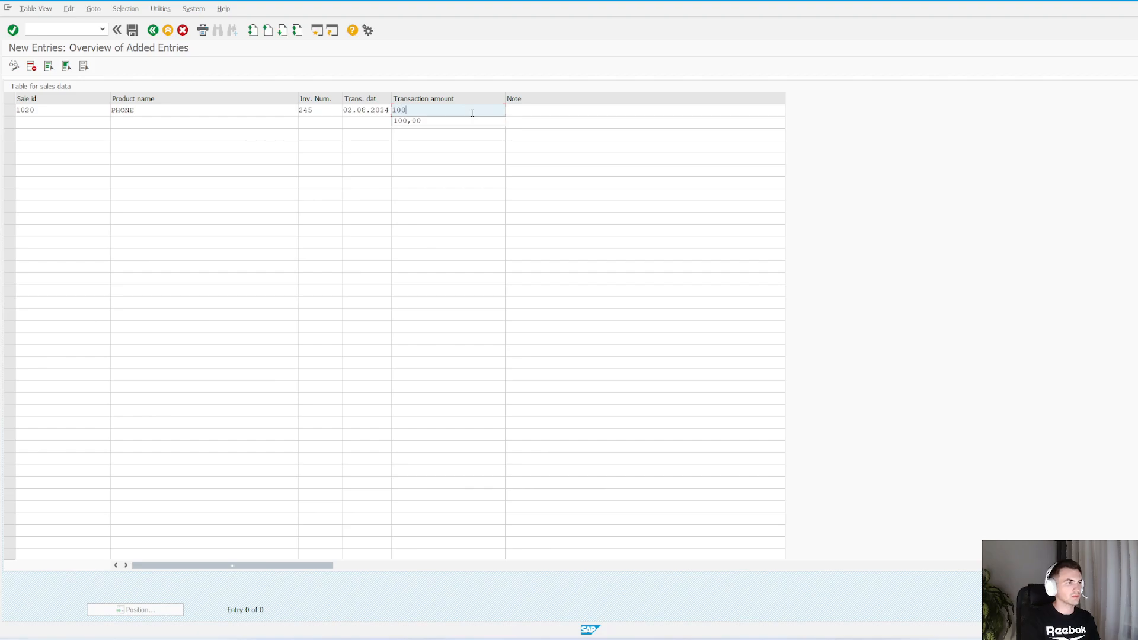
key(Tab)
key(ctrl+s)
key(F3)
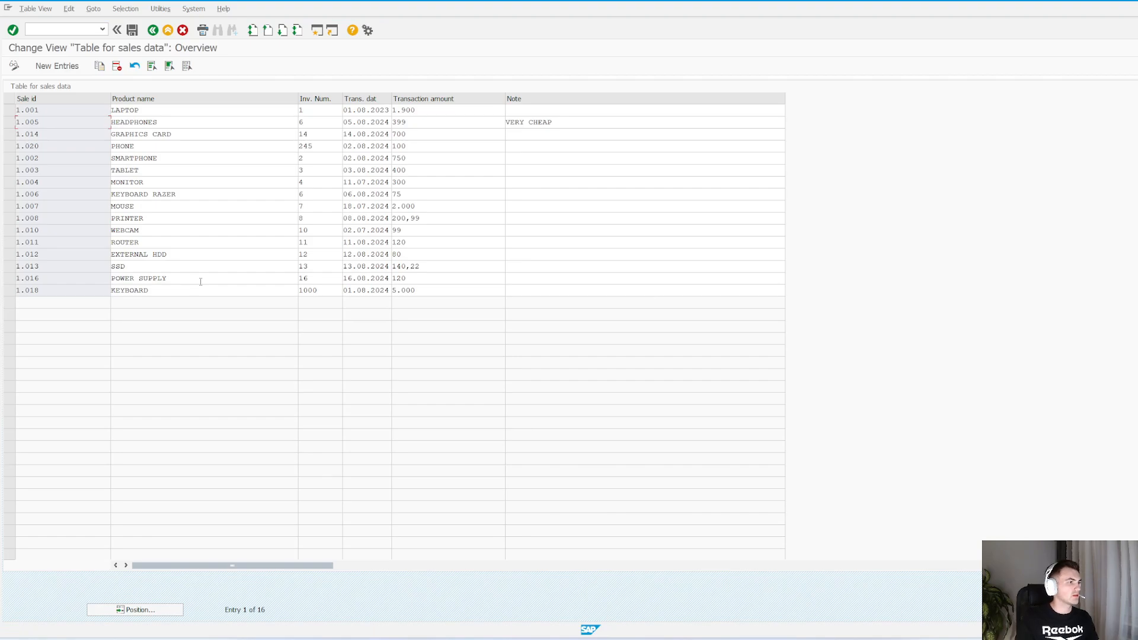
Check the product name, amount and note fields of the new PHONE entry in the overview
click(164, 150)
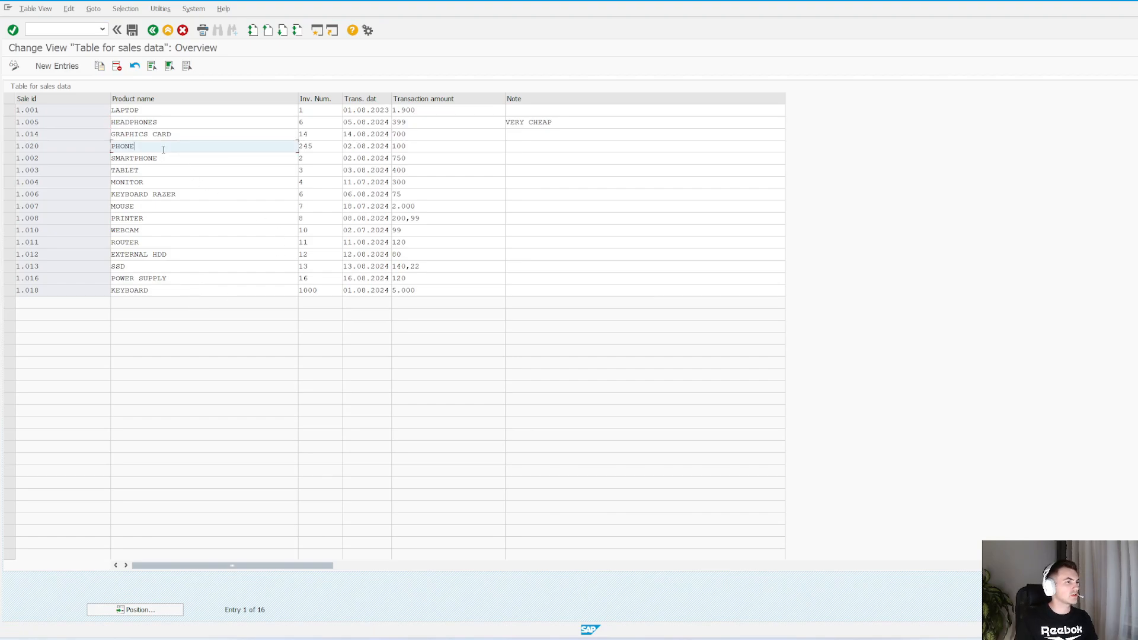
click(431, 145)
click(584, 149)
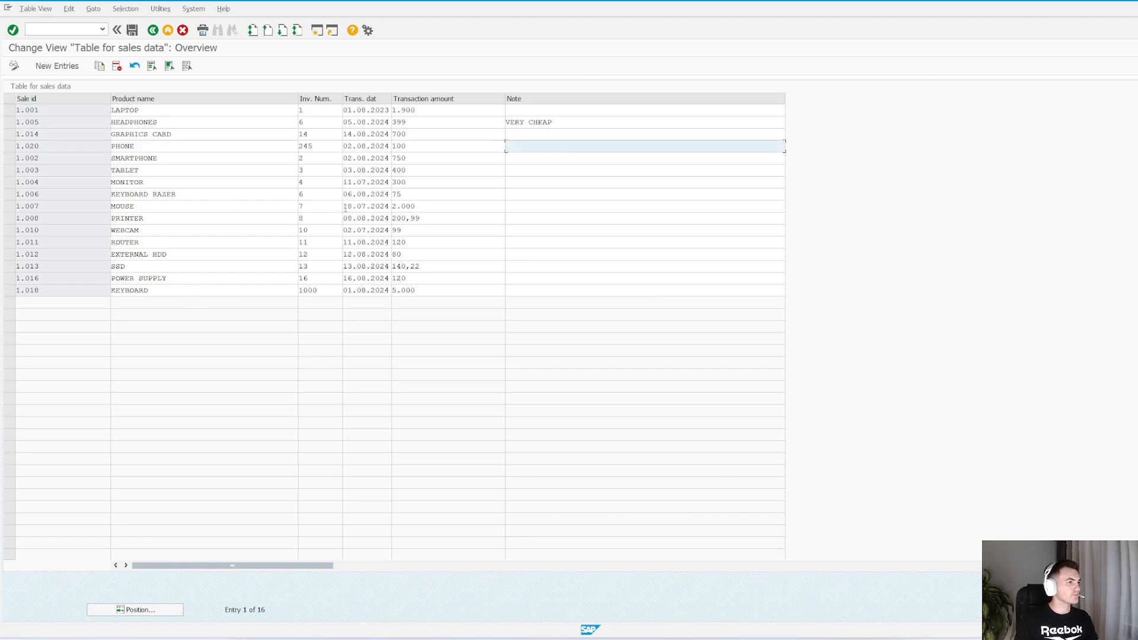
Switch the maintenance dialog to two step with a proposed single screen number and regenerate it with Maint. type changed as the reason
key(alt+Tab)
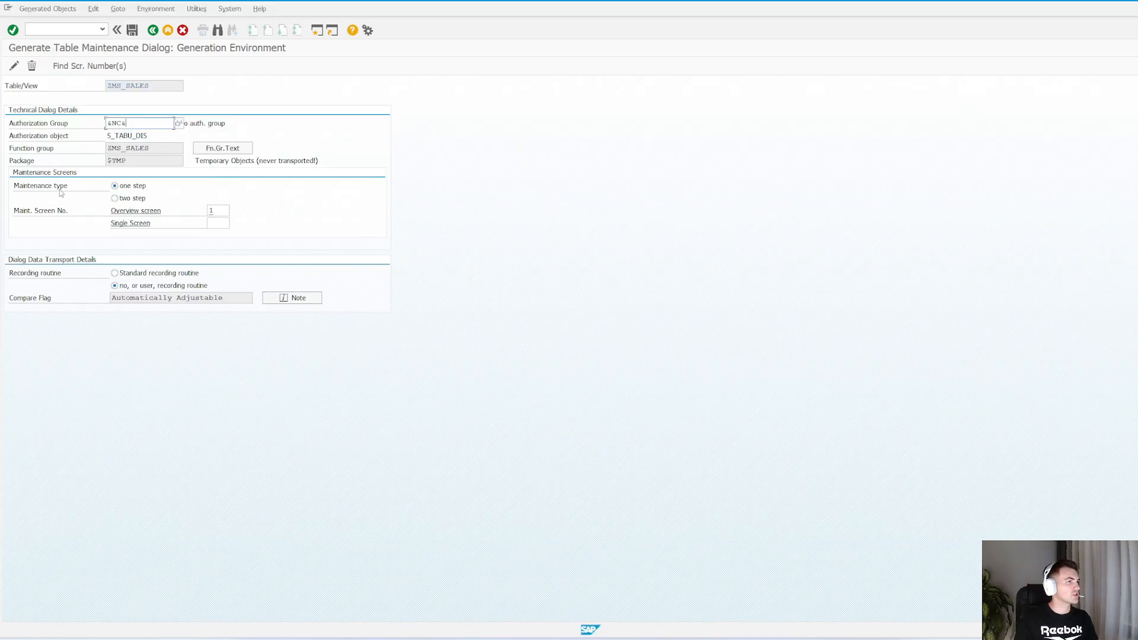
click(174, 123)
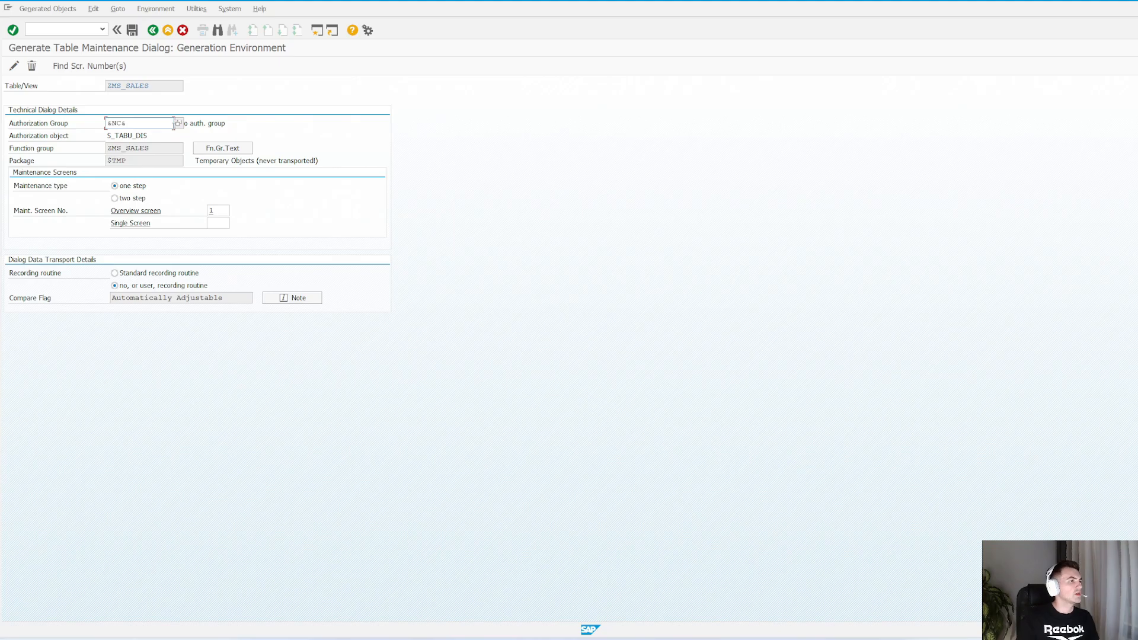
click(114, 198)
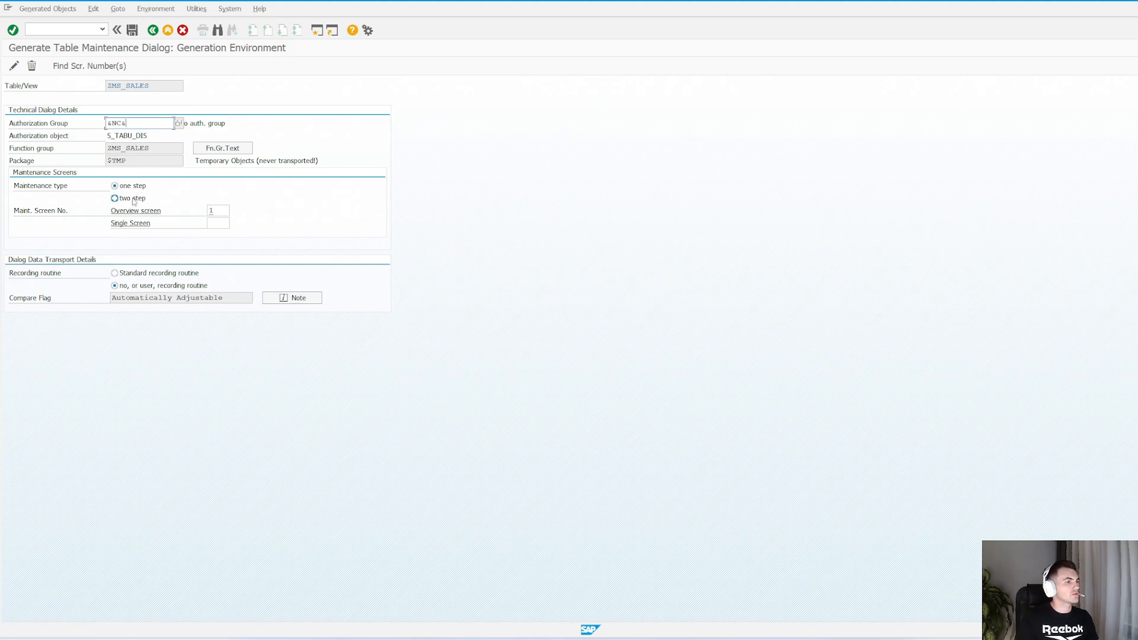
click(98, 69)
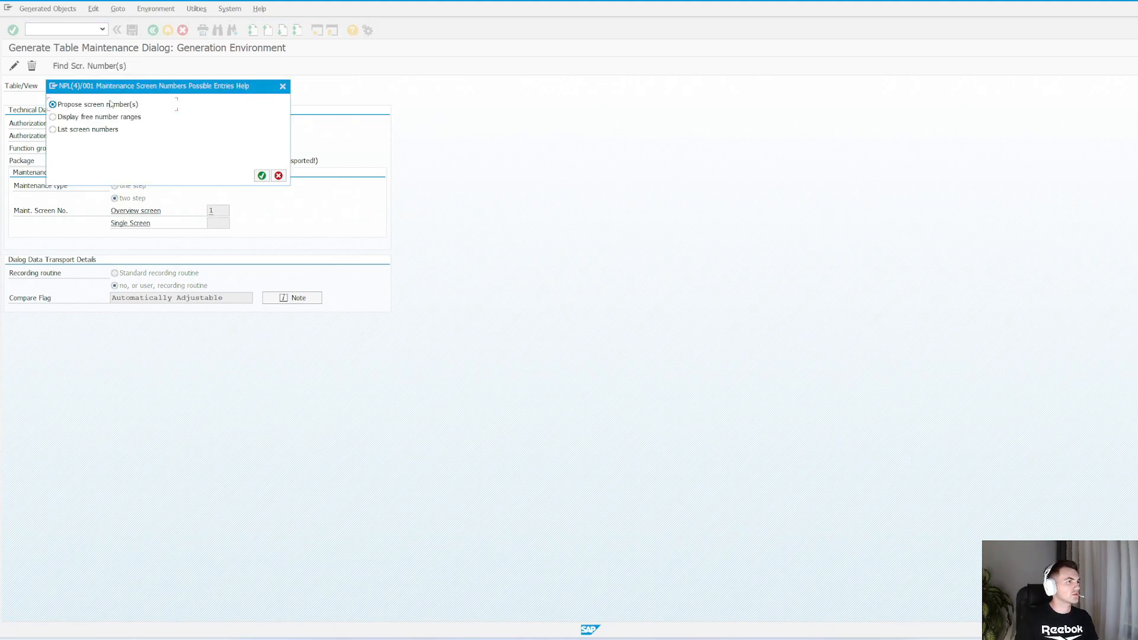
click(262, 176)
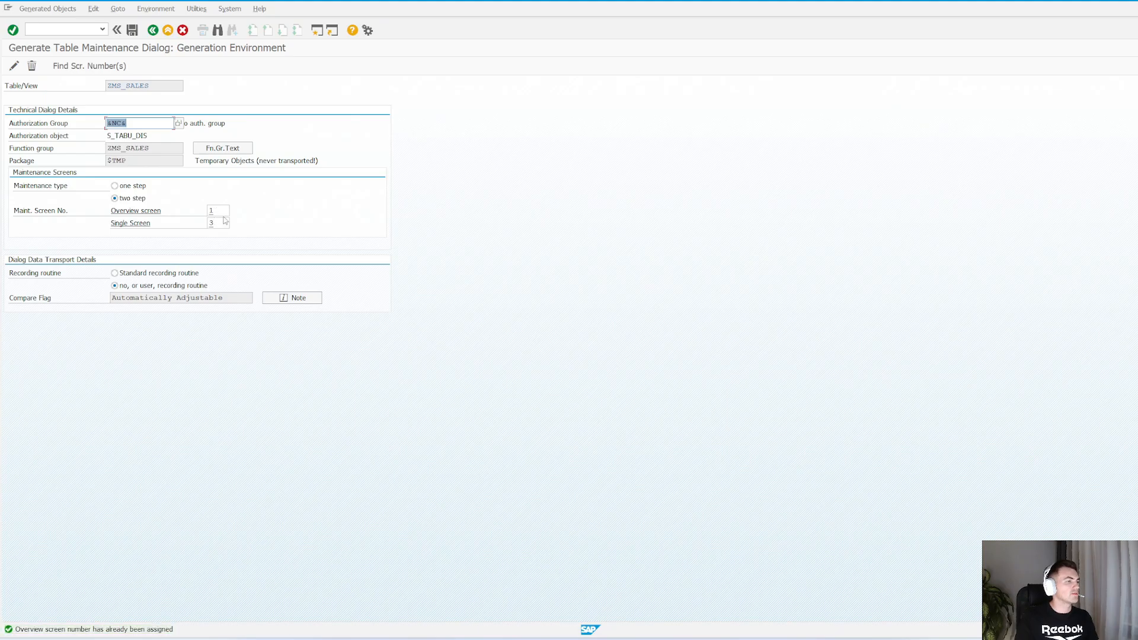
click(14, 68)
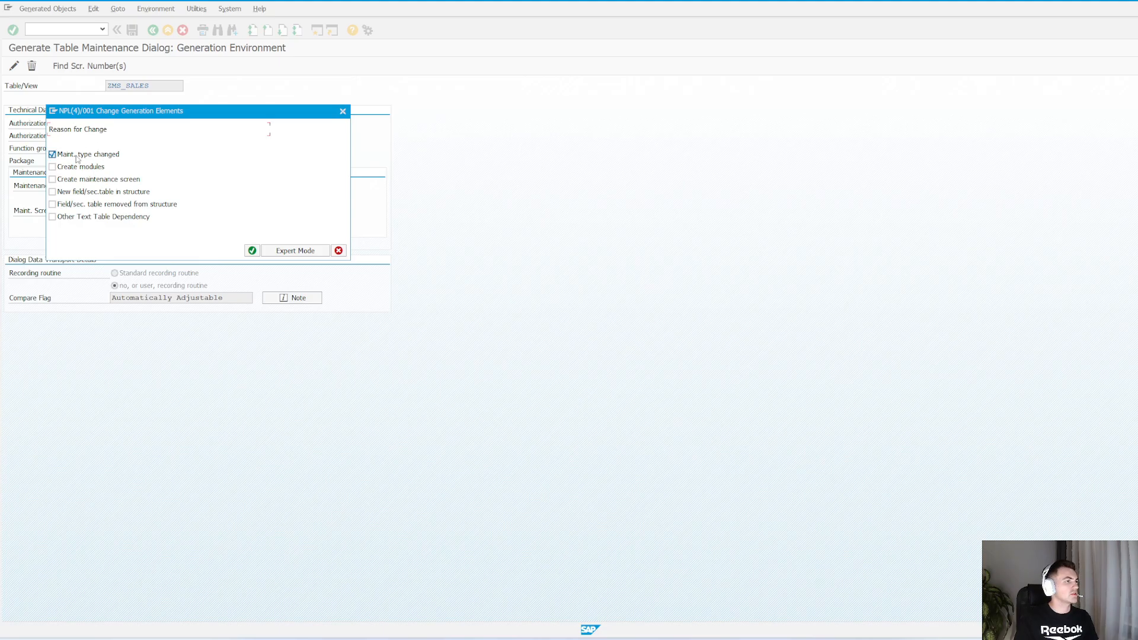
click(252, 250)
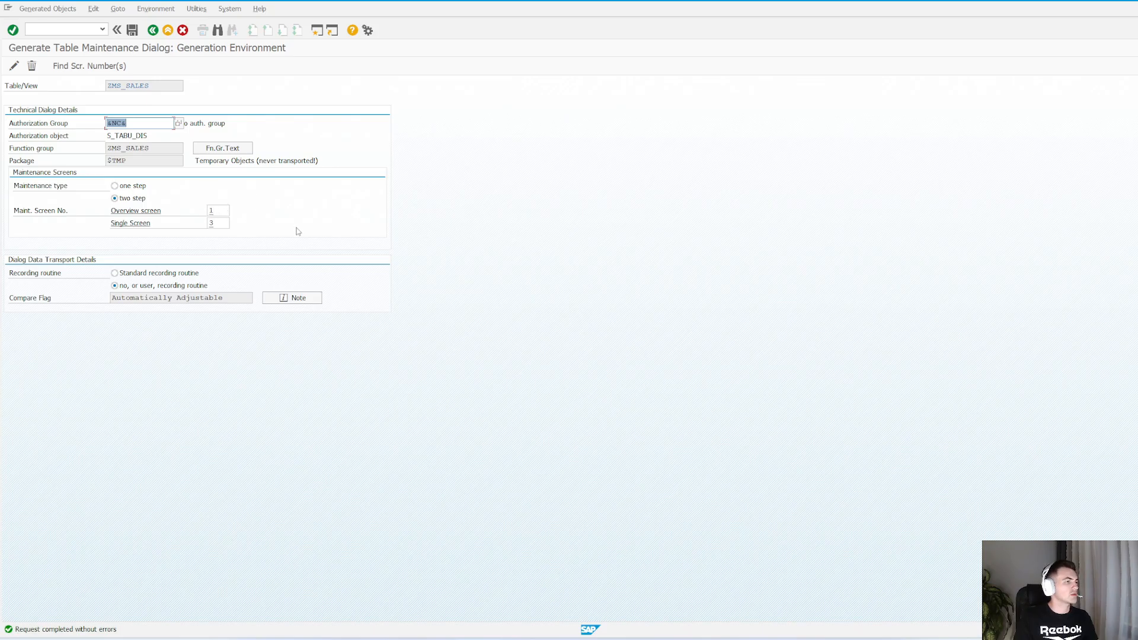
Switch to the table maintenance session, restart SM30 with /nsm30 and open ZMS_SALES for maintenance
key(alt+Tab)
key(alt+Tab)
click(533, 271)
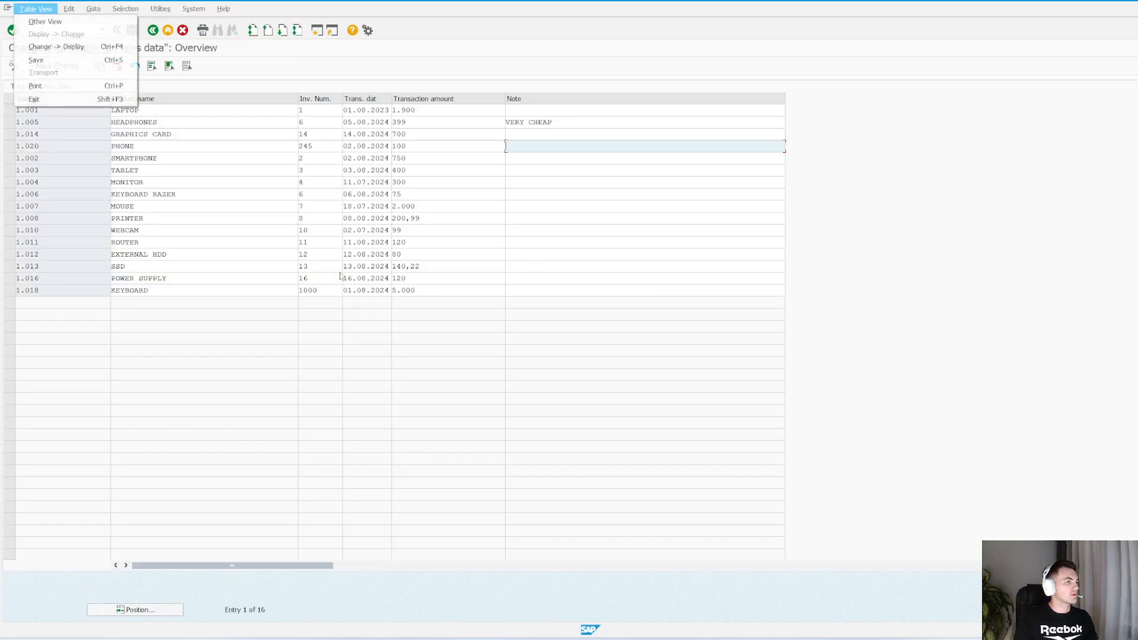
click(240, 287)
click(74, 31)
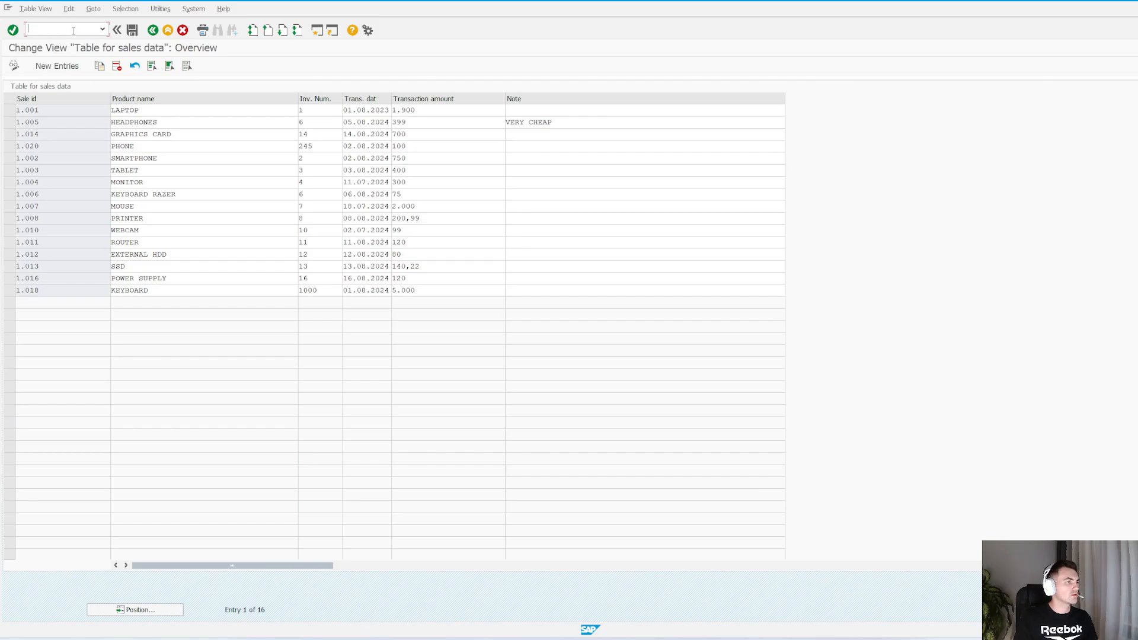
text(/nsm30)
key(Return)
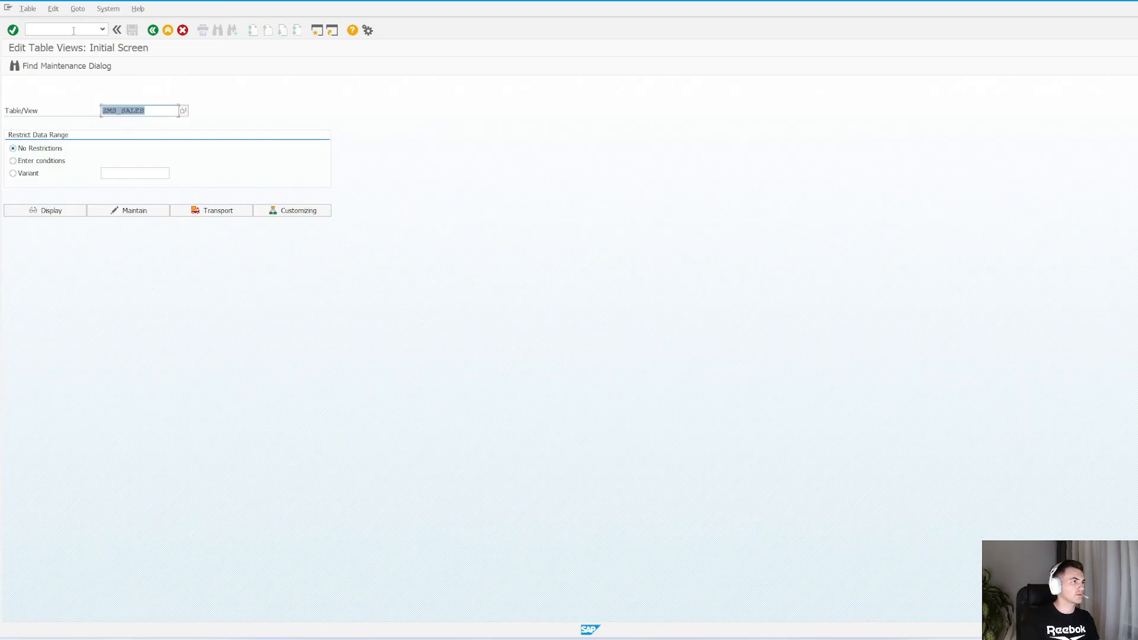
click(155, 110)
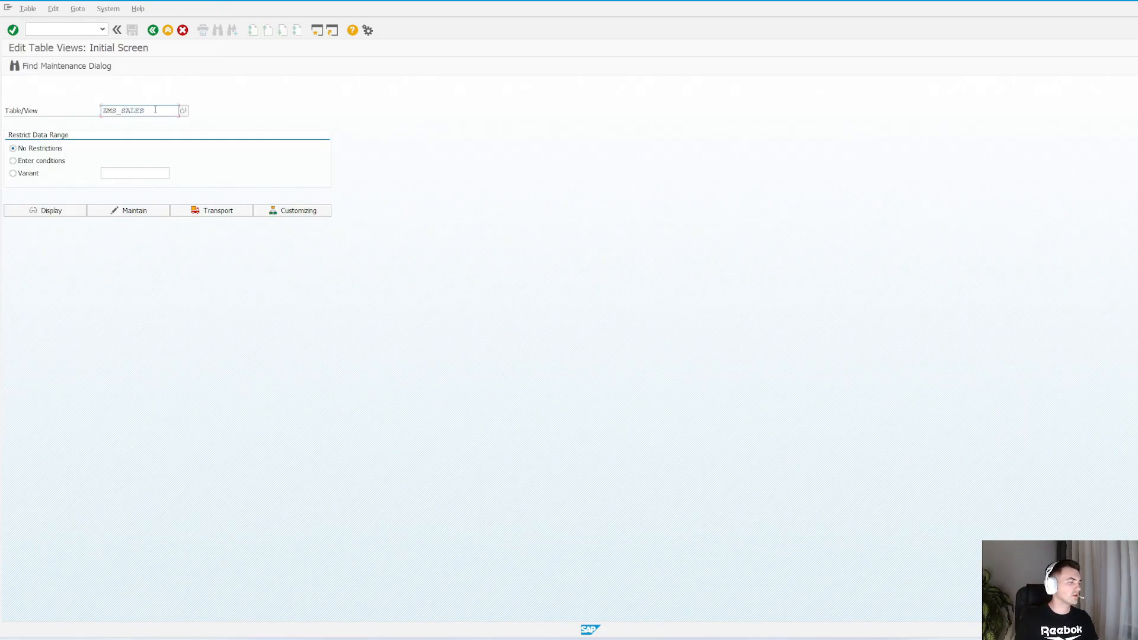
click(131, 213)
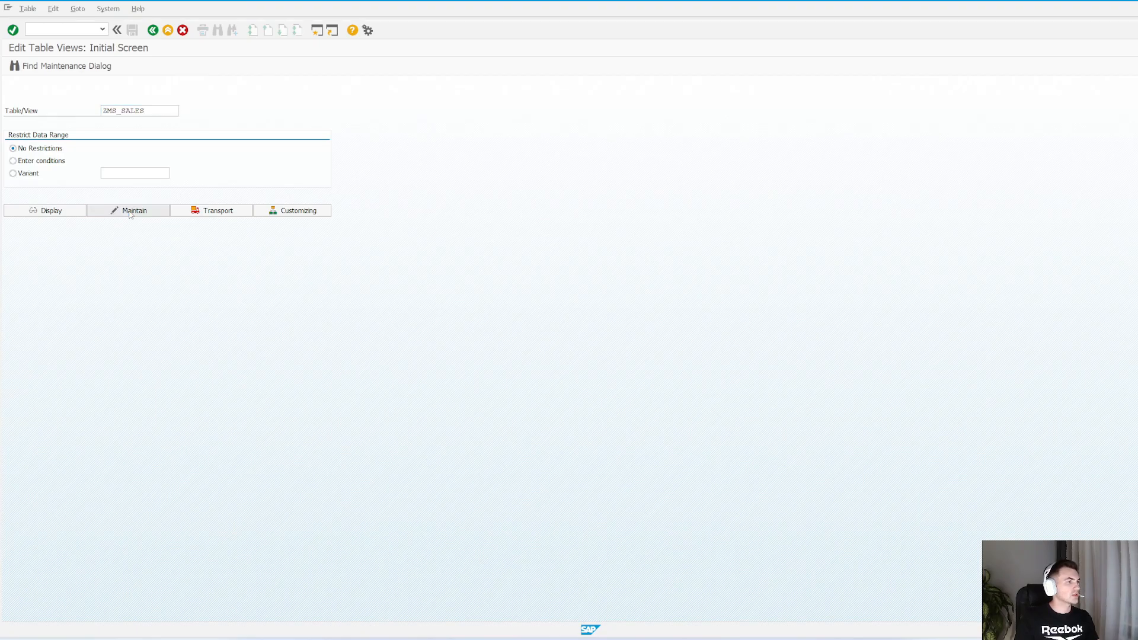
click(158, 121)
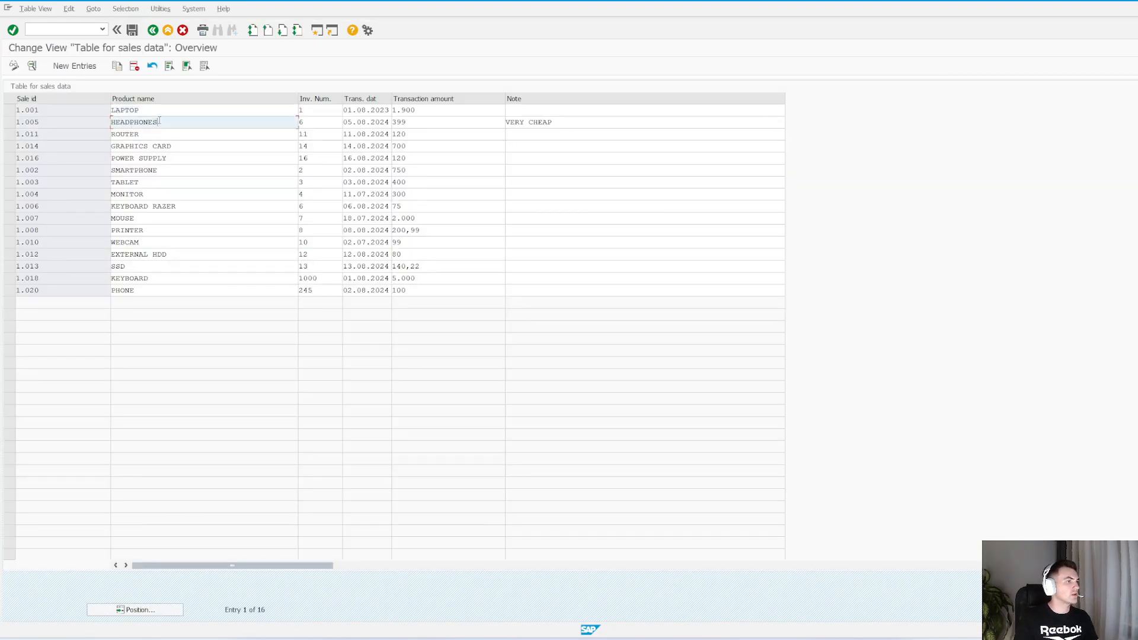
Open a new sales entry and examine the product name, invoice number, date, amount and last field's label on its details screen
click(75, 67)
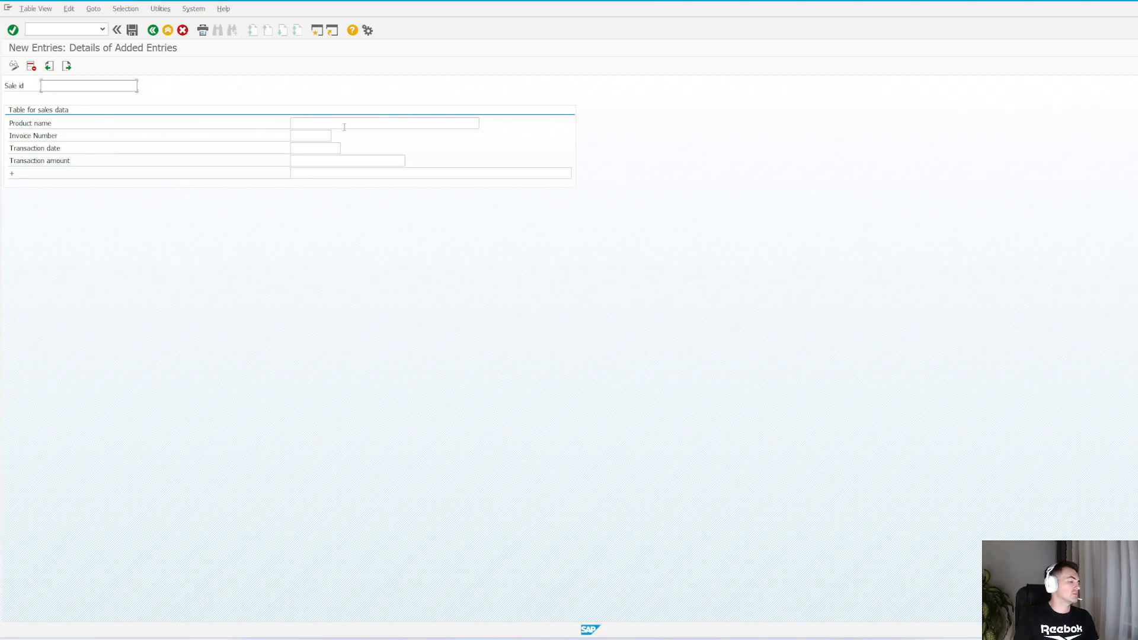
click(327, 124)
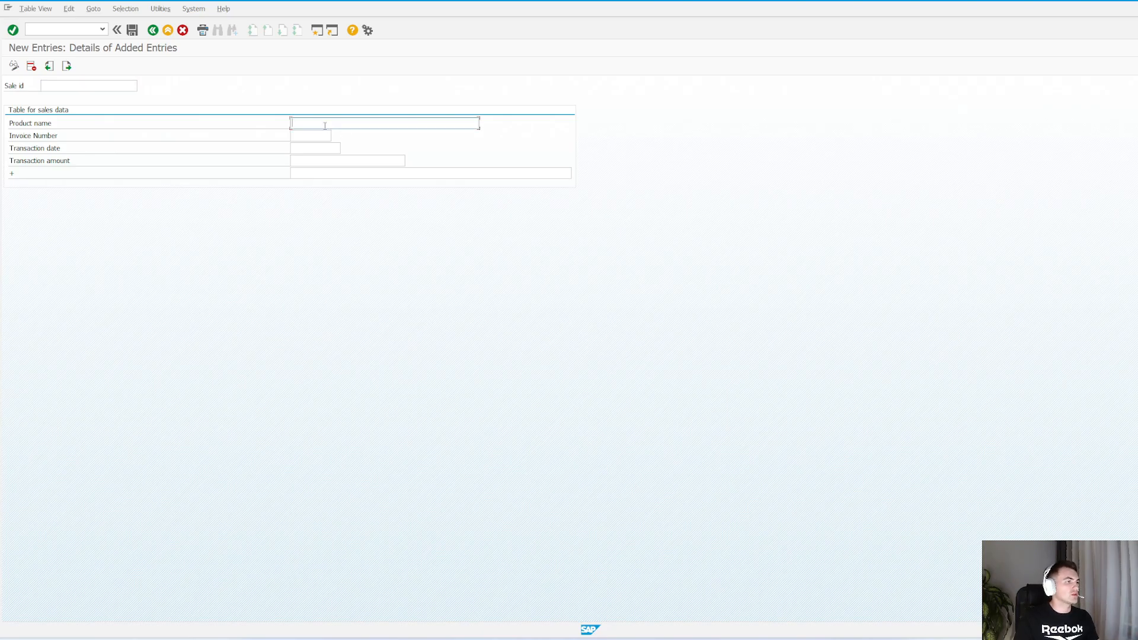
click(309, 136)
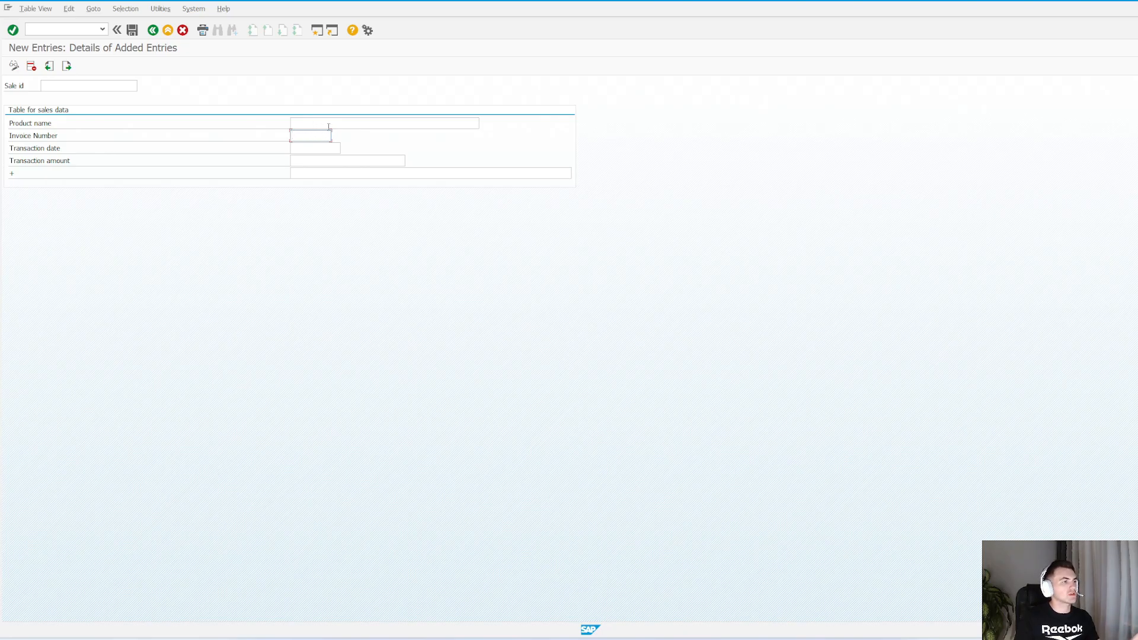
click(320, 127)
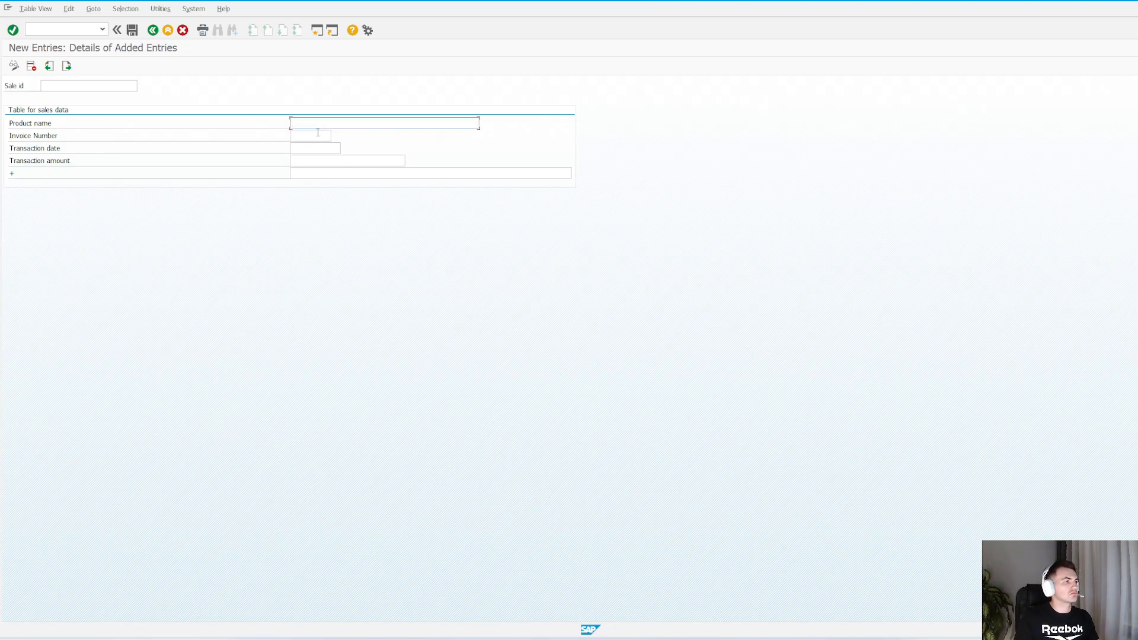
click(315, 137)
click(311, 148)
click(308, 165)
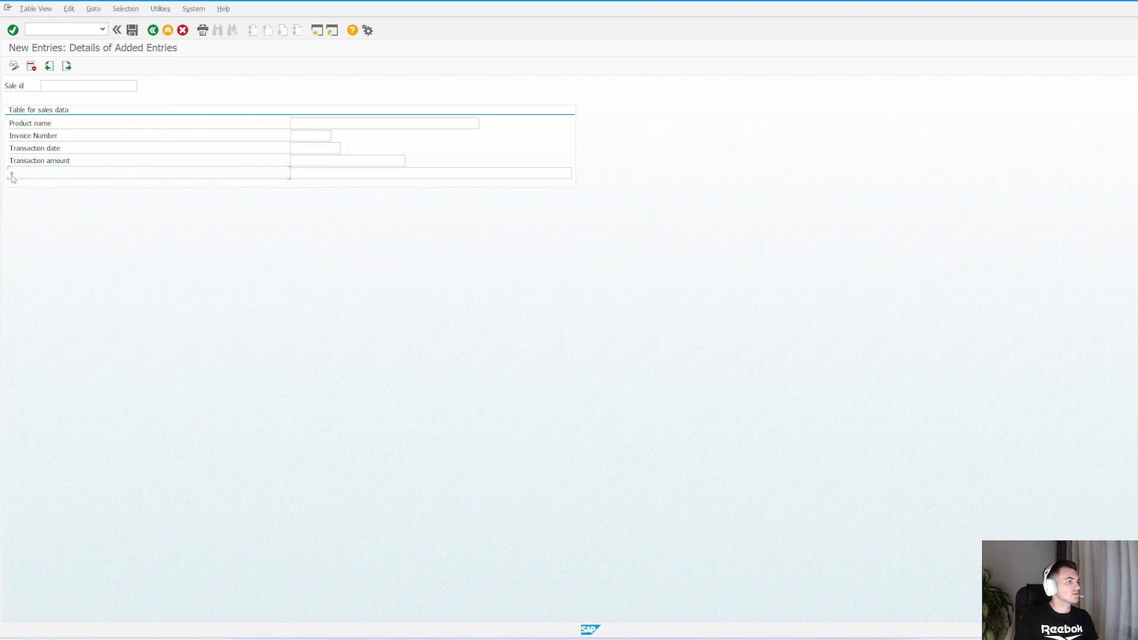
Switch to the ZMS_SALES generation environment and open the layout of single screen 3 for editing
key(alt+Tab)
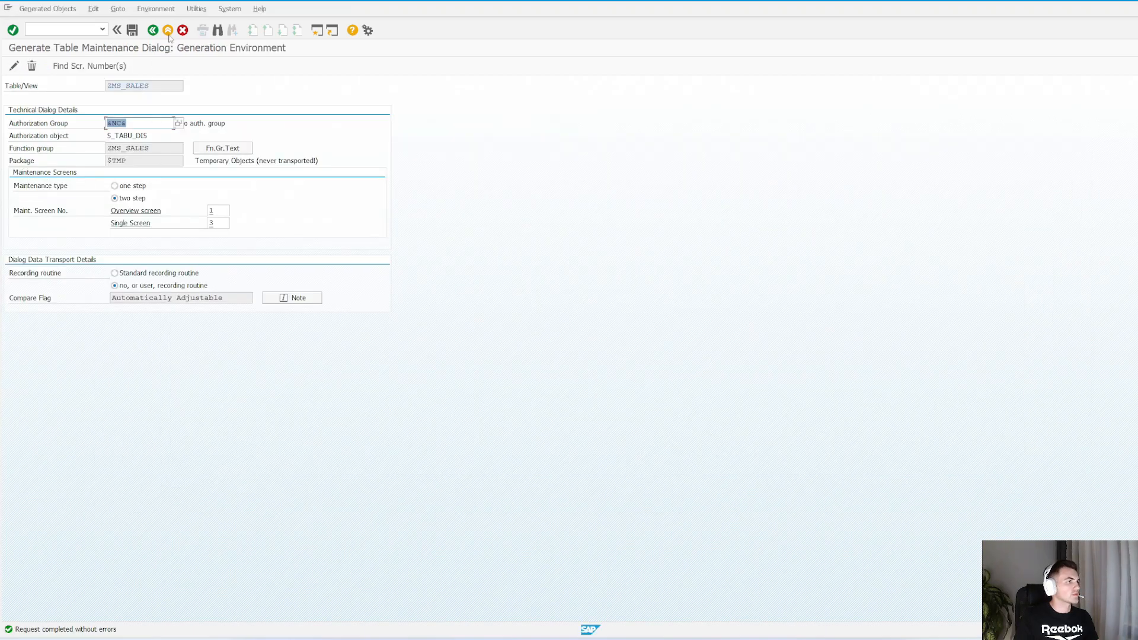
click(217, 224)
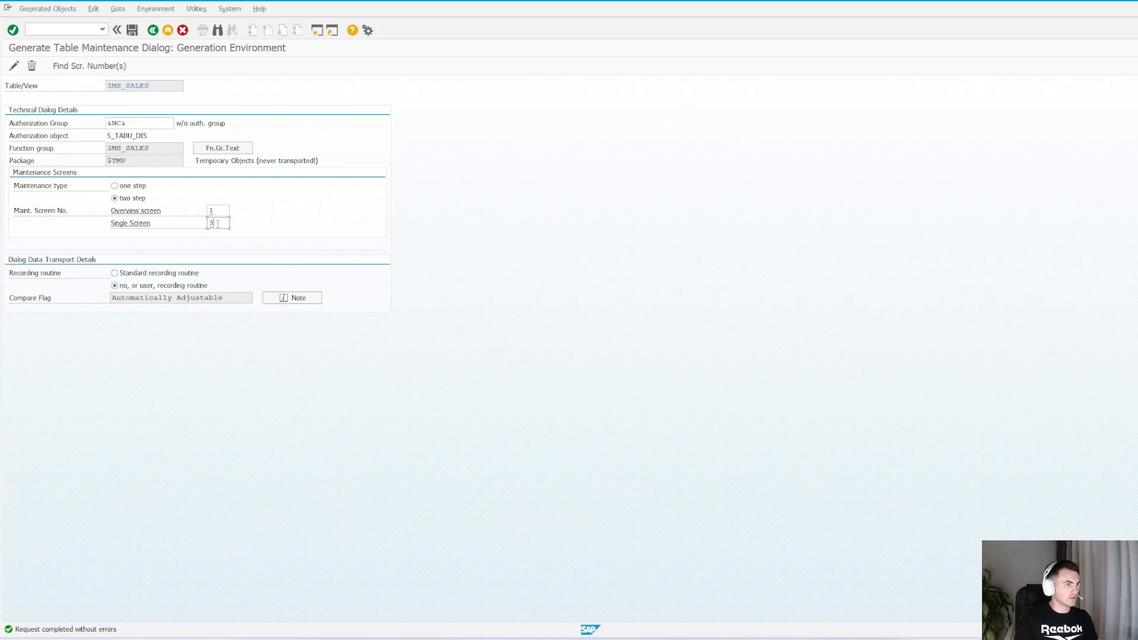
key(Return)
click(307, 312)
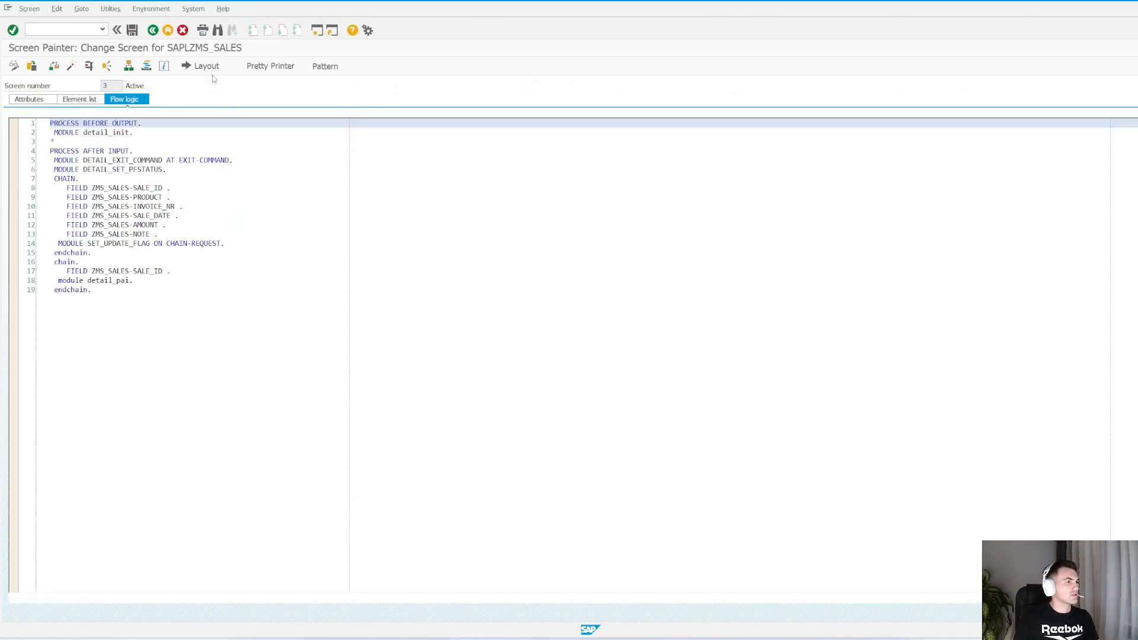
click(208, 69)
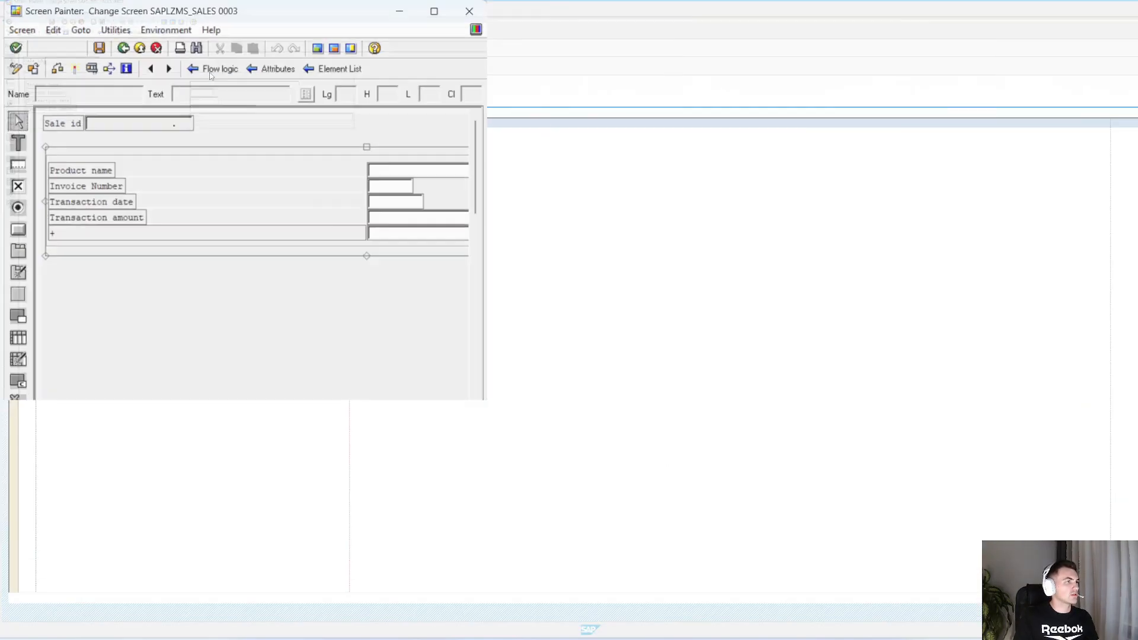
Set the ZMS_SALES-NOTE label's text to Note, save and activate the screen, and return to the generation environment
click(346, 12)
click(70, 177)
drag(942, 68, 1134, 69)
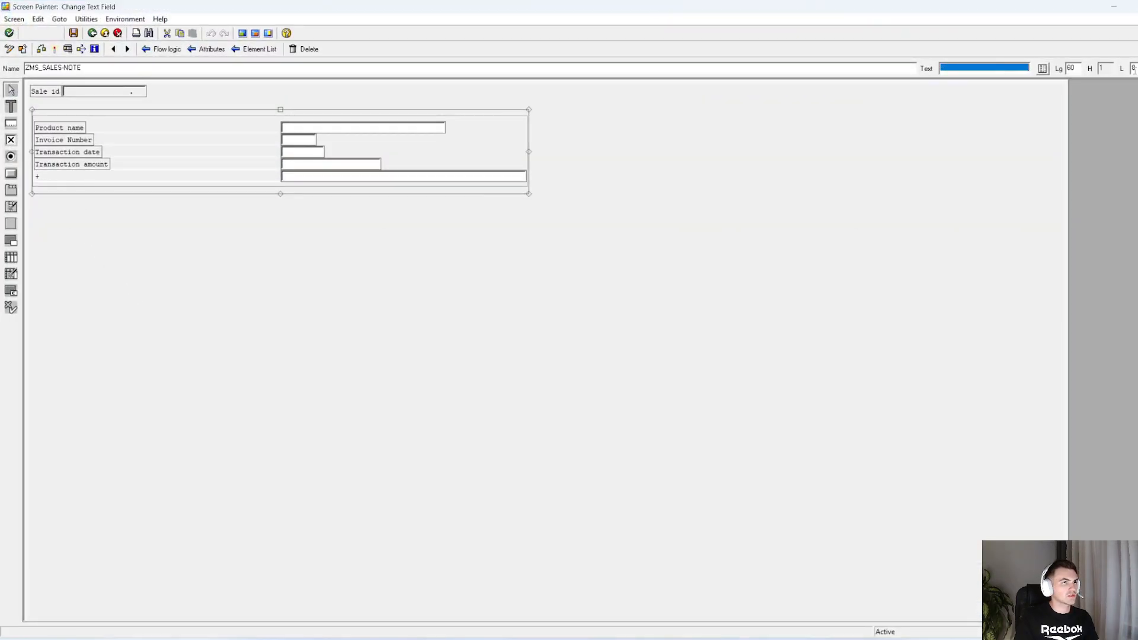
text(Note)
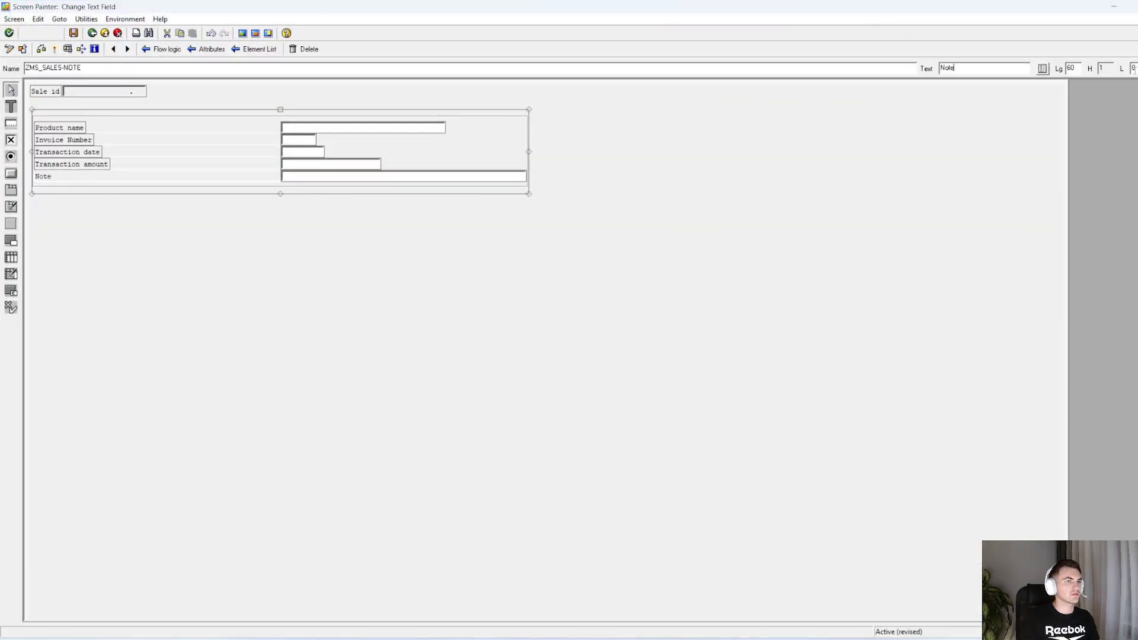
key(ctrl+s)
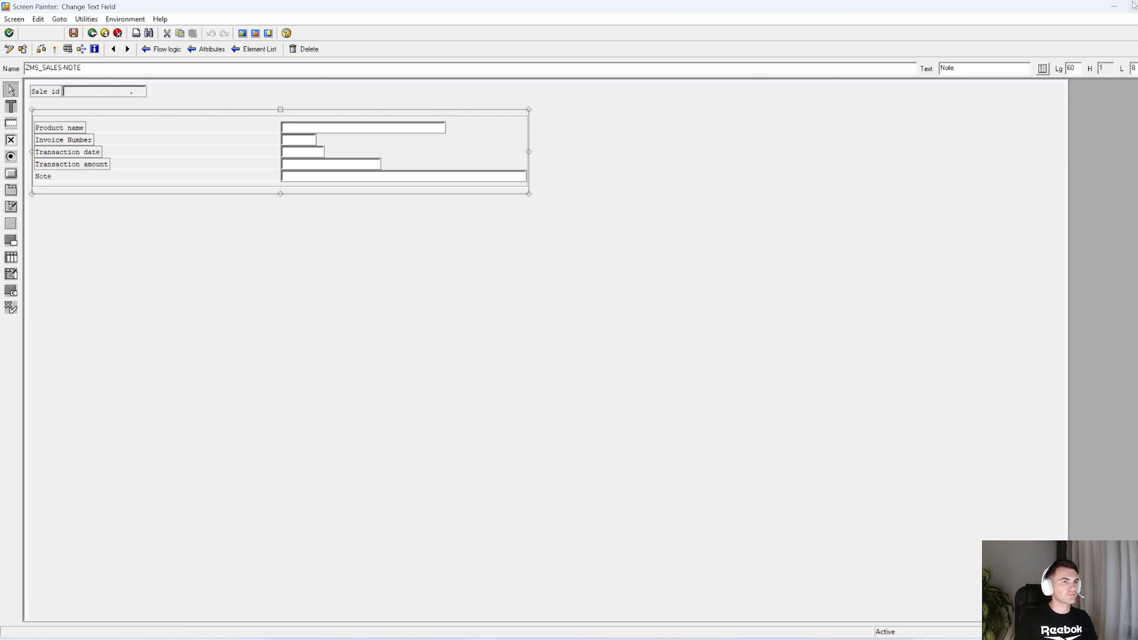
key(F3)
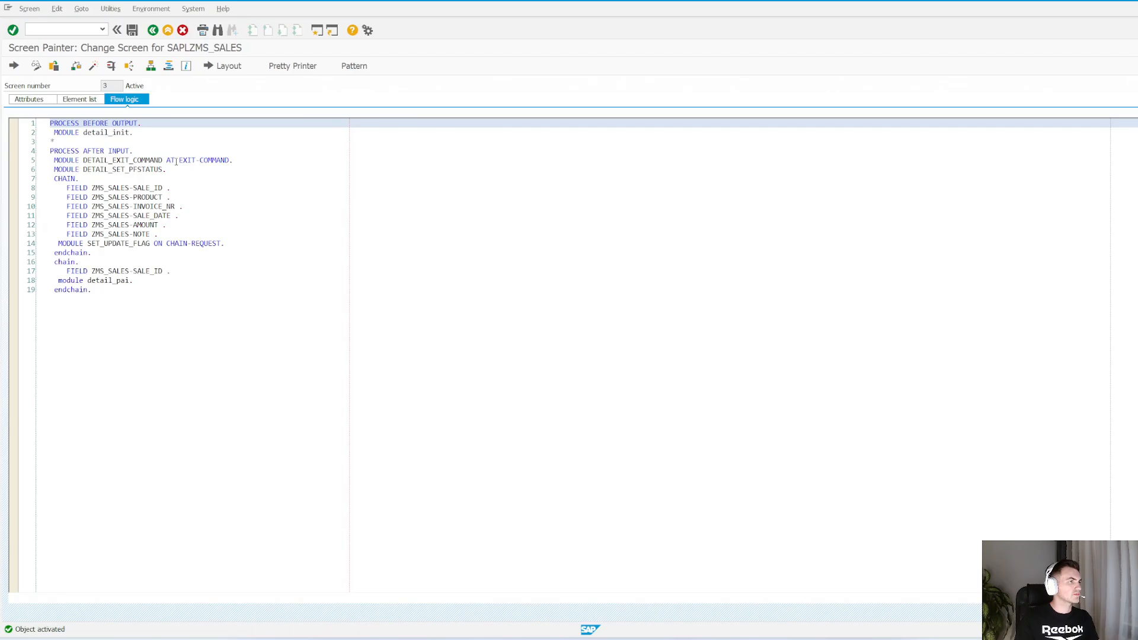
click(184, 151)
key(F3)
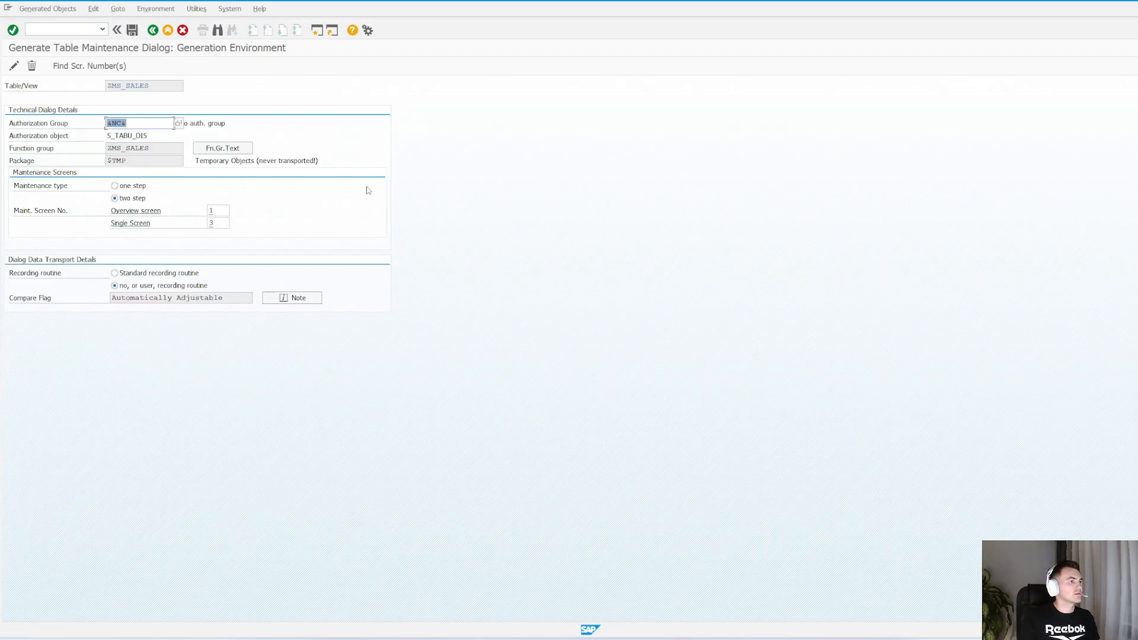
Return to the table maintenance session, reopen the new sales entry screen and check the note field's label
key(alt+Tab)
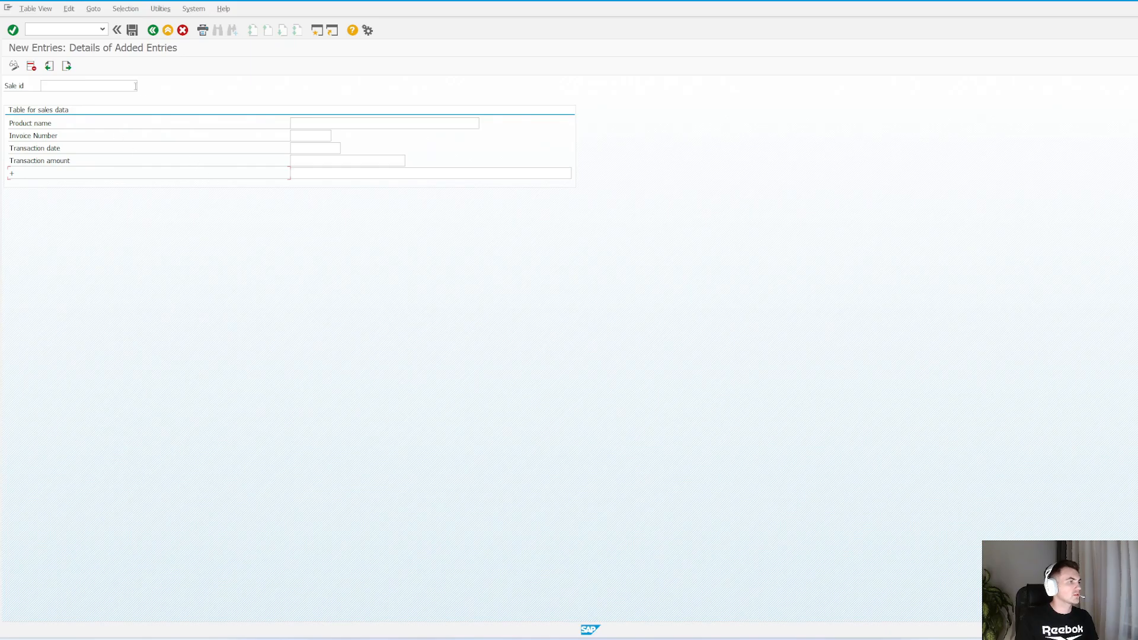
key(F3)
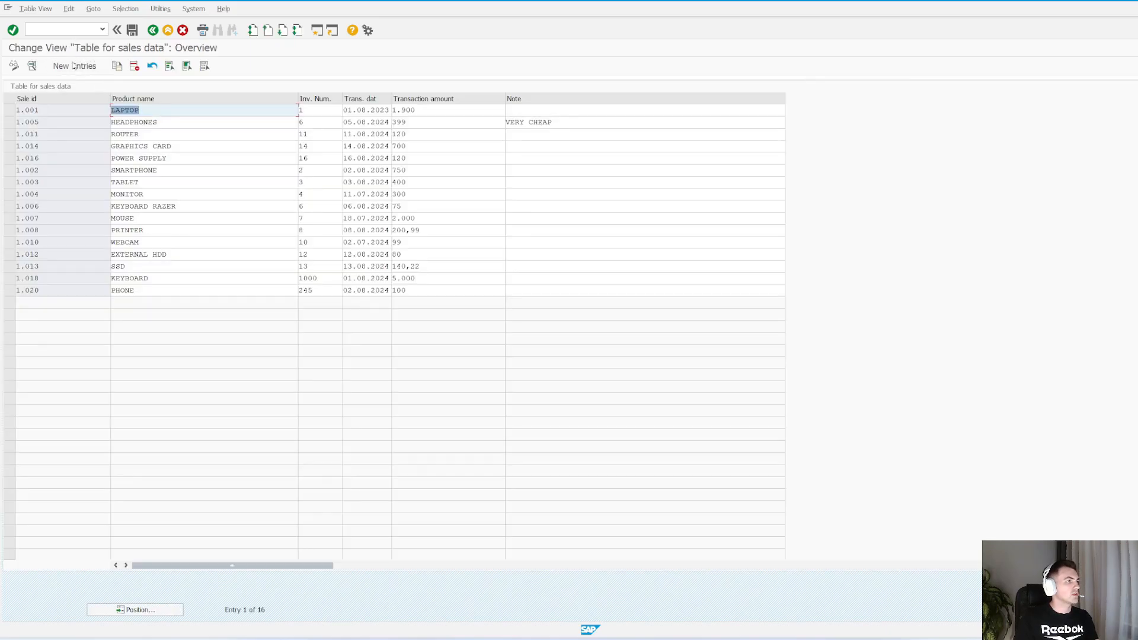
click(73, 66)
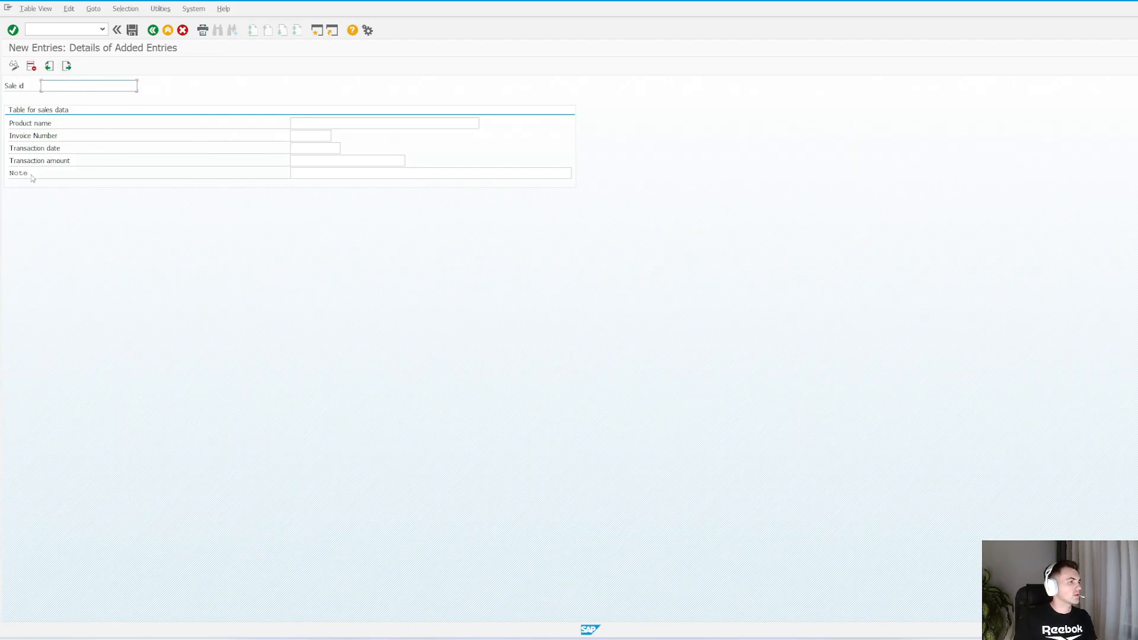
click(20, 175)
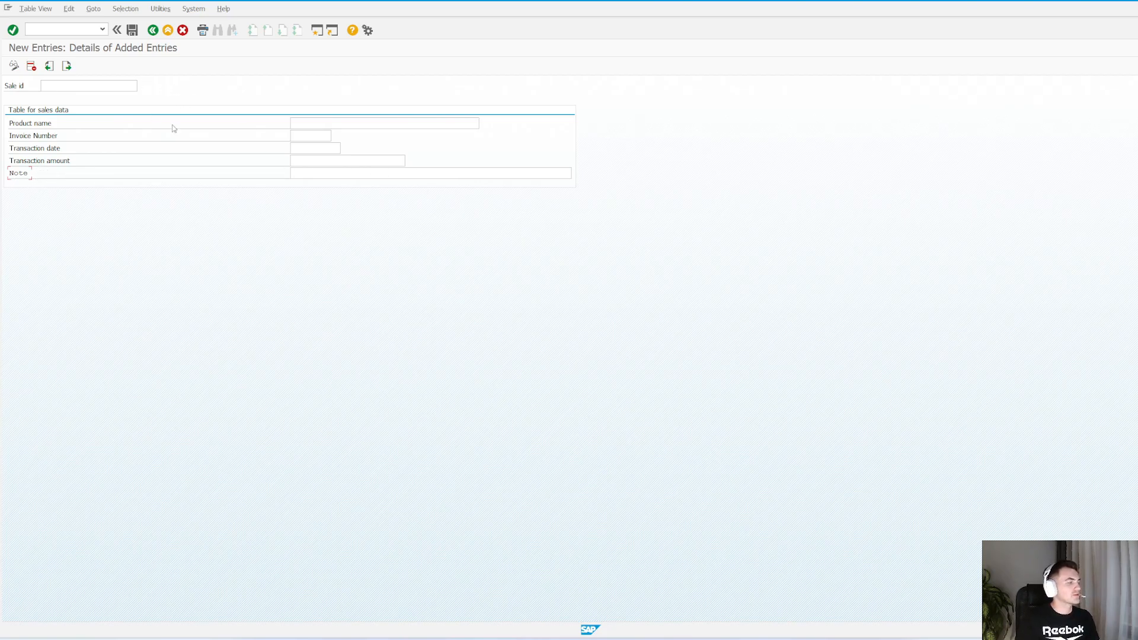
click(111, 86)
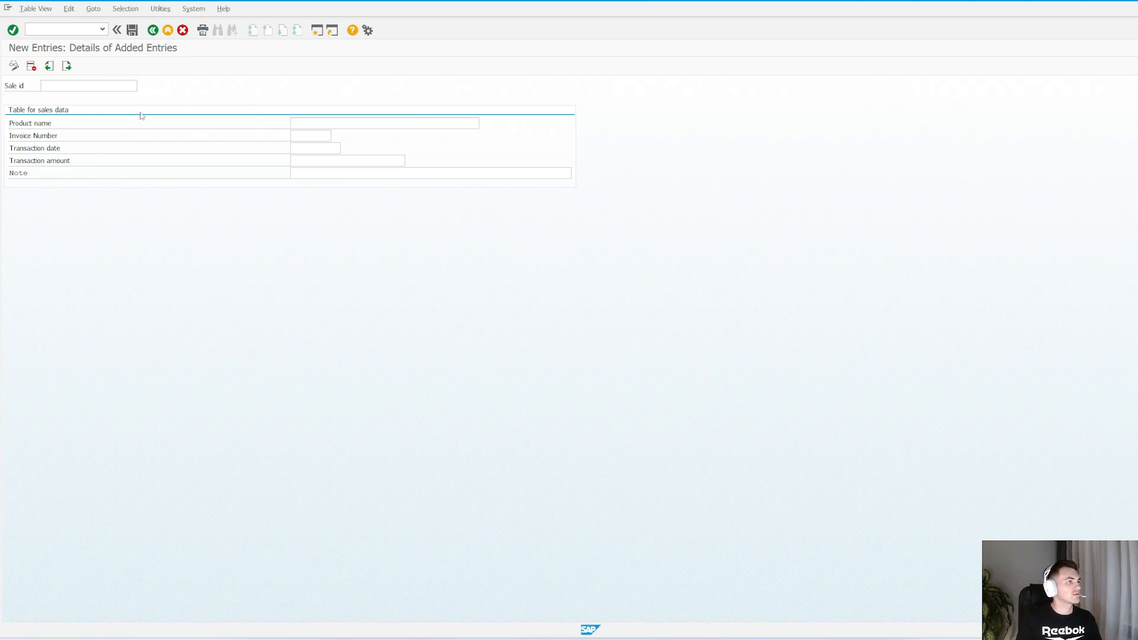
Go back to the sales data overview and look over the note column
key(F3)
click(557, 182)
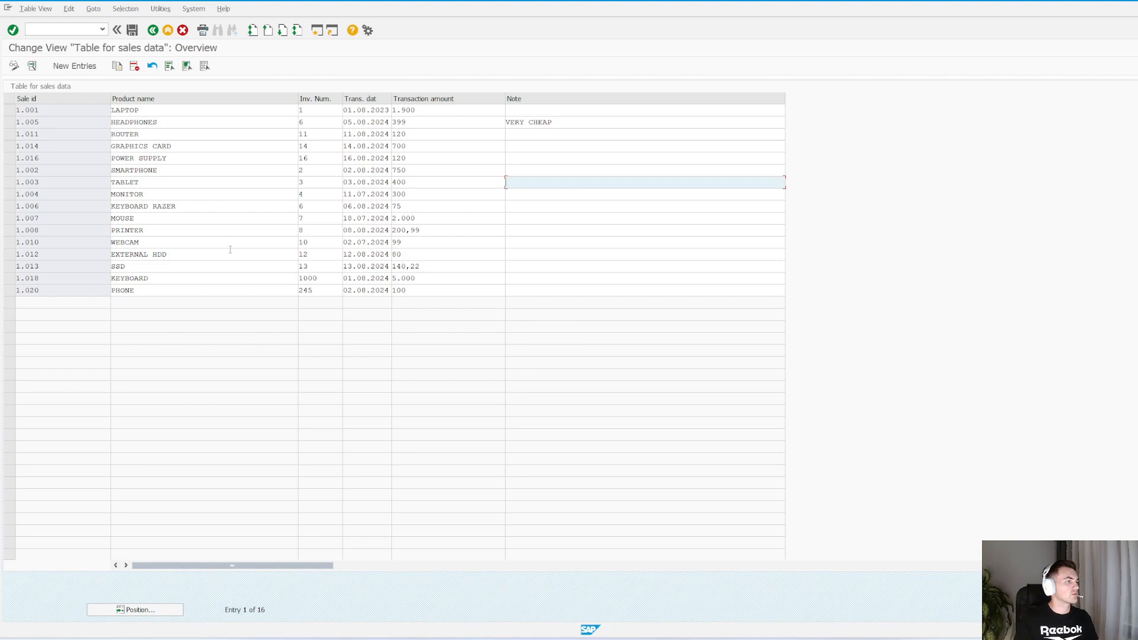
click(675, 233)
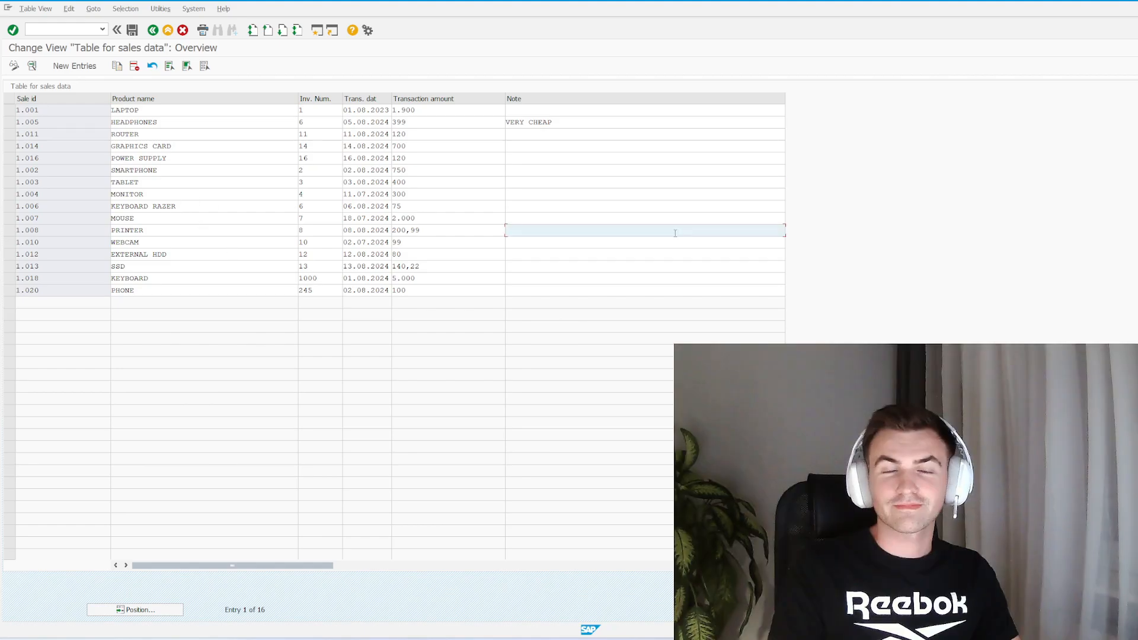